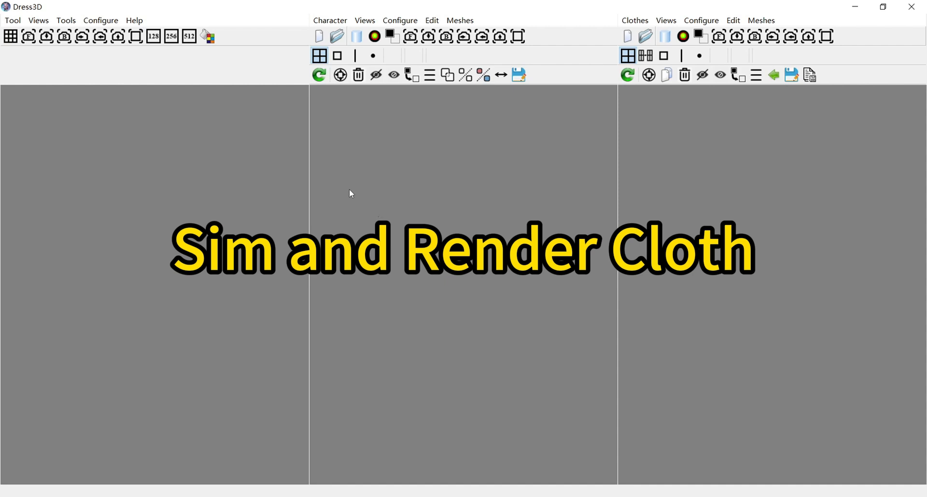
Step: Switch to the Cloth Convertor tool and import the Body_Sim_Render_Cloth FBX as a static, non-skeletal model with the No Change import preset
left_click(13, 21)
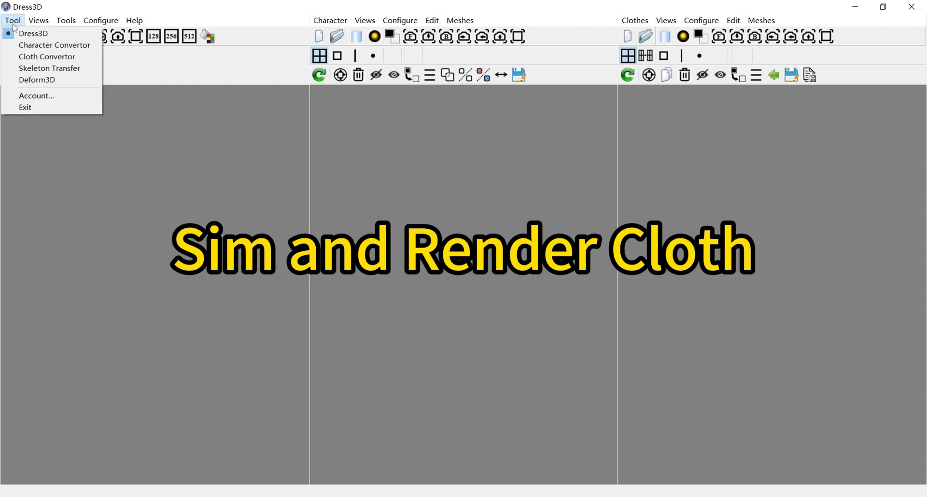
left_click(41, 59)
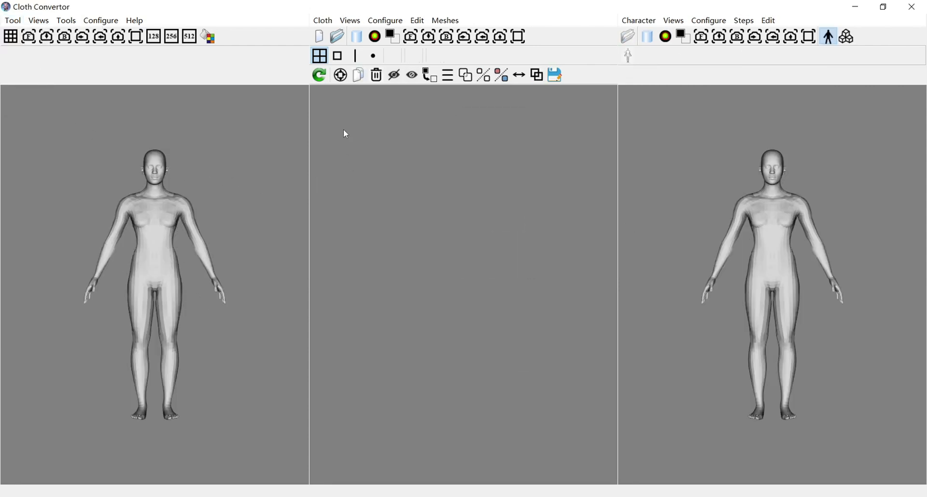
left_click(339, 38)
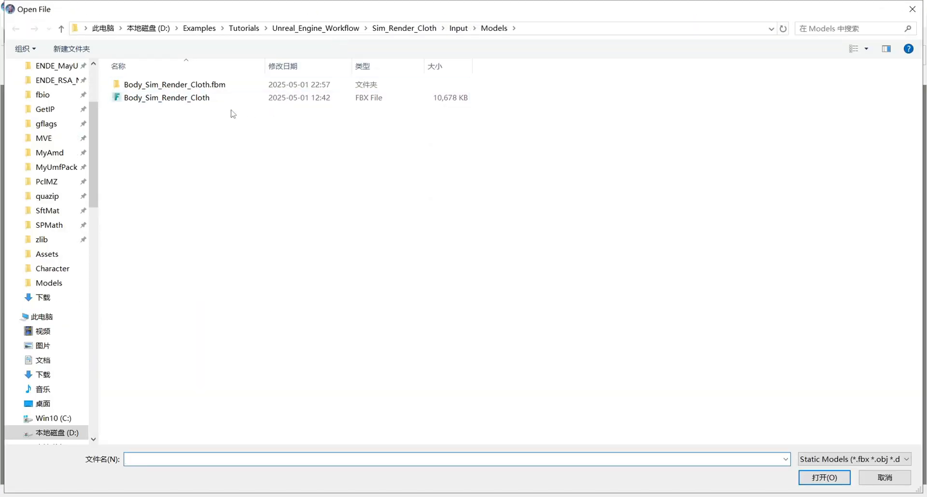
left_click(193, 98)
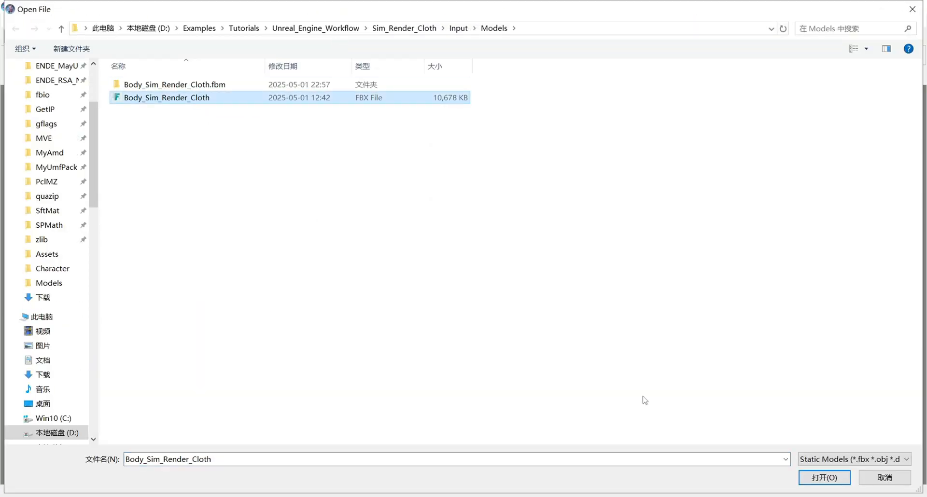
left_click(825, 478)
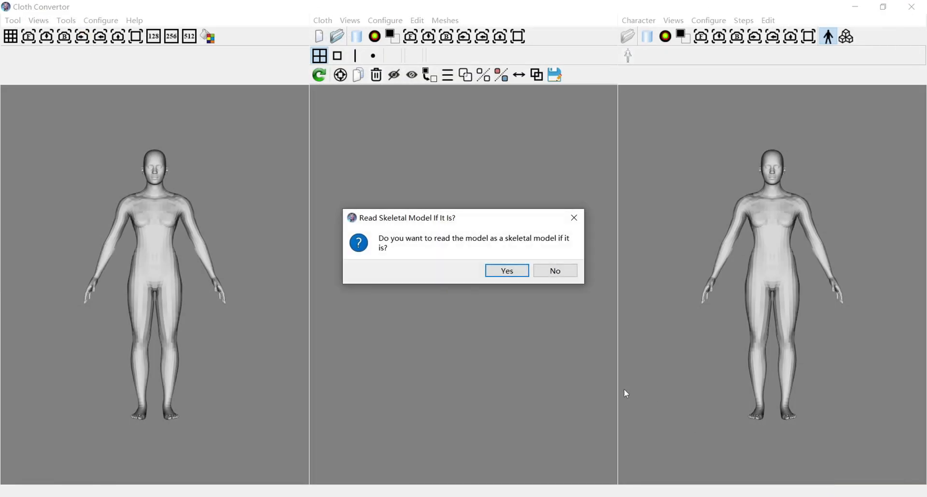
left_click(555, 274)
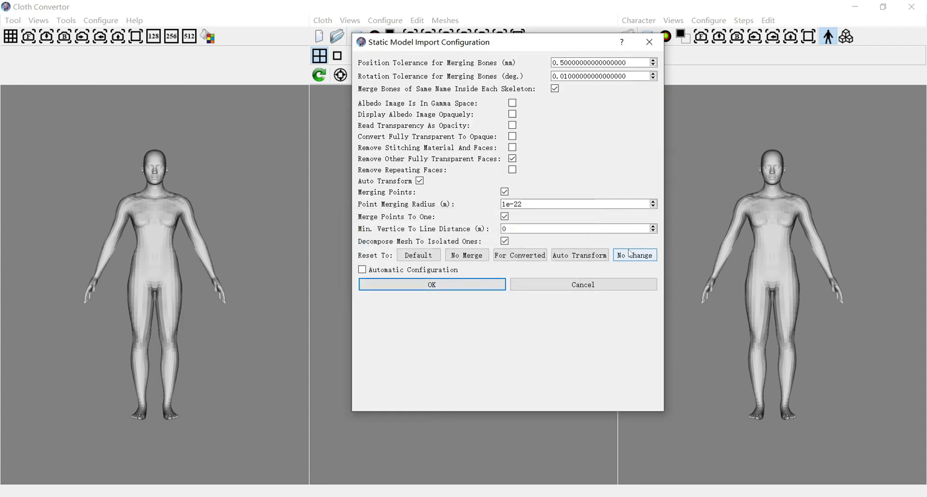
left_click(630, 257)
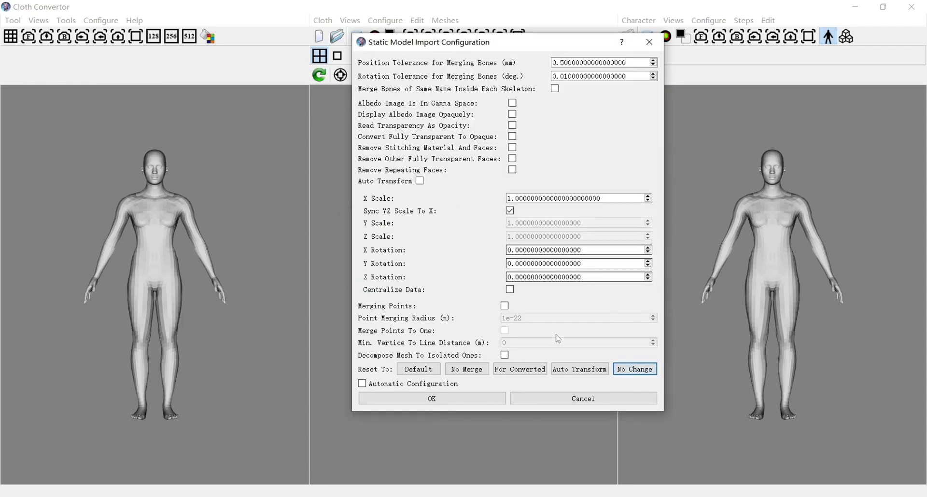
left_click(485, 400)
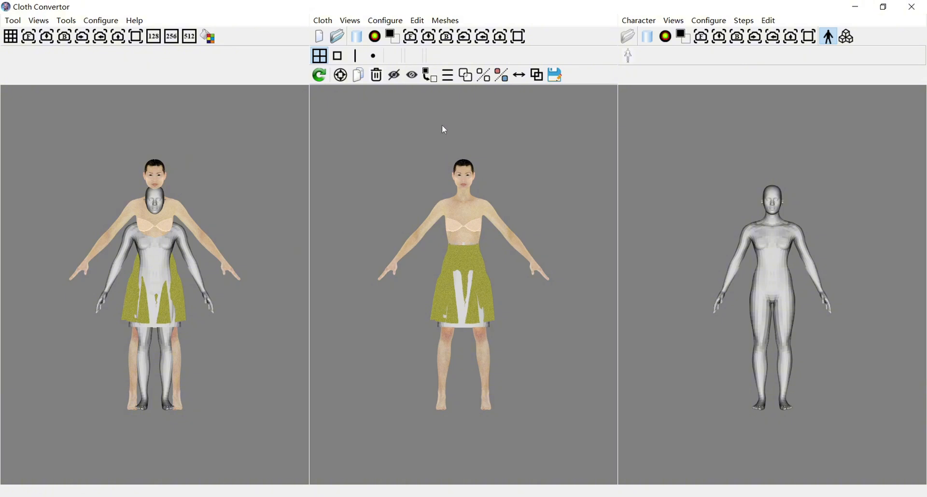
Step: Highlight the Body, Render_Cloth and Sim_Cloth meshes one after another in the mesh manager to identify each one
left_click(449, 79)
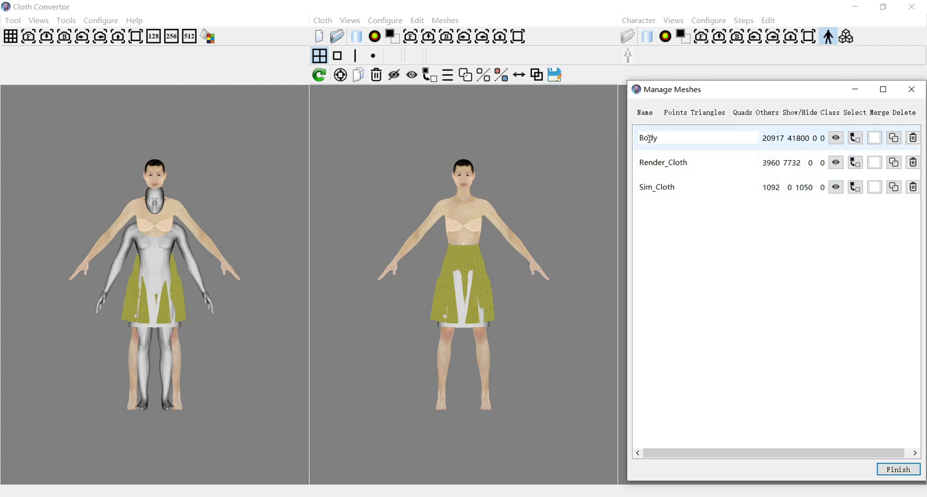
left_click(874, 138)
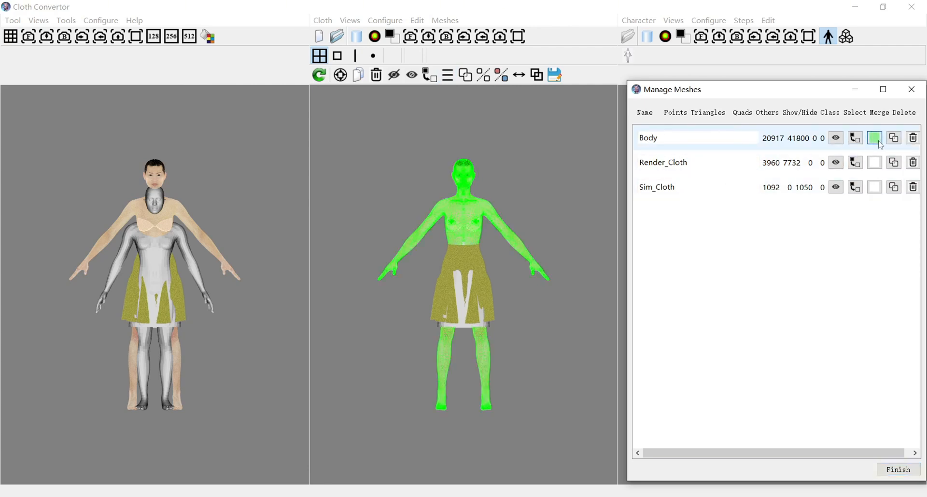
left_click(879, 141)
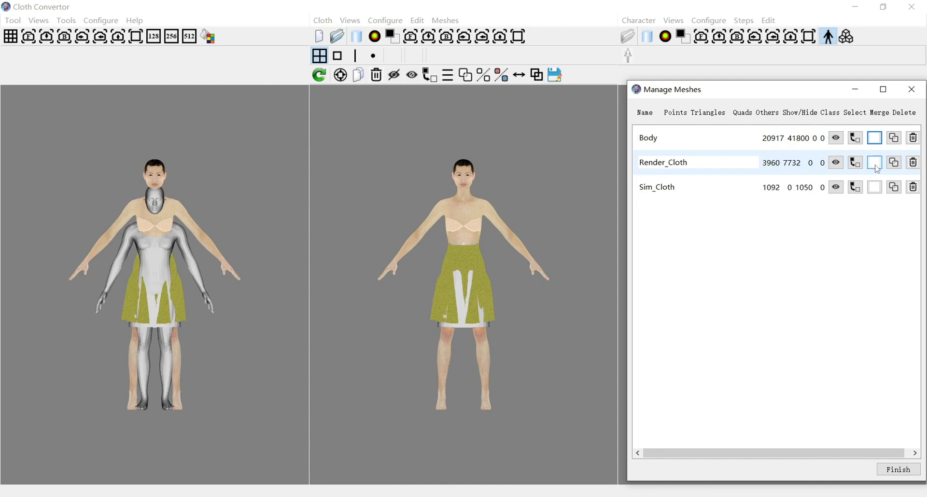
left_click(877, 166)
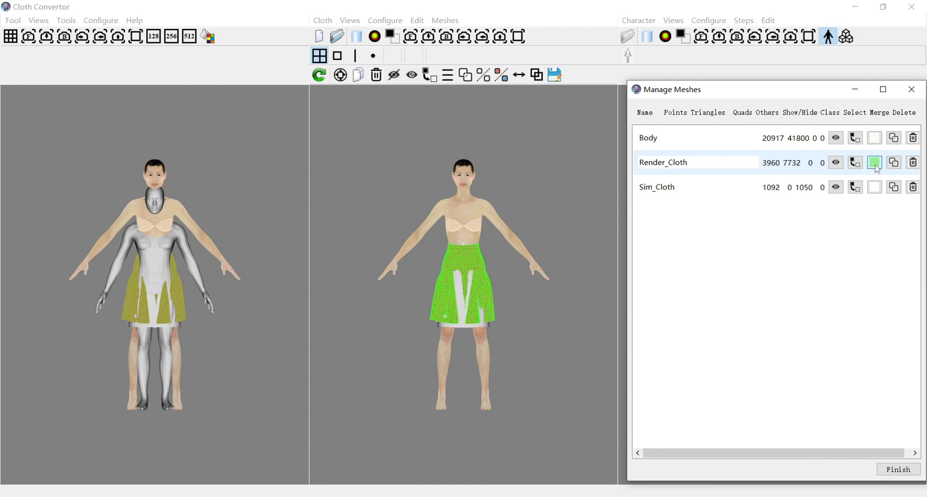
left_click(877, 166)
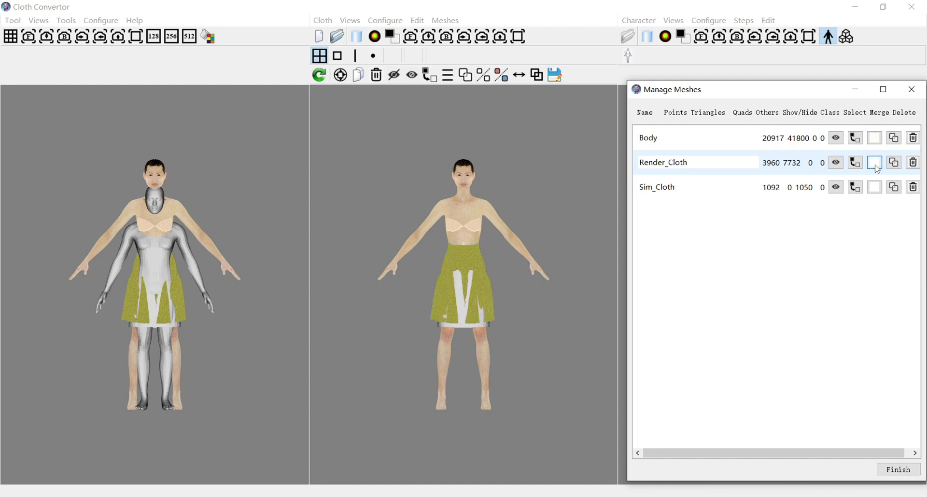
left_click(876, 190)
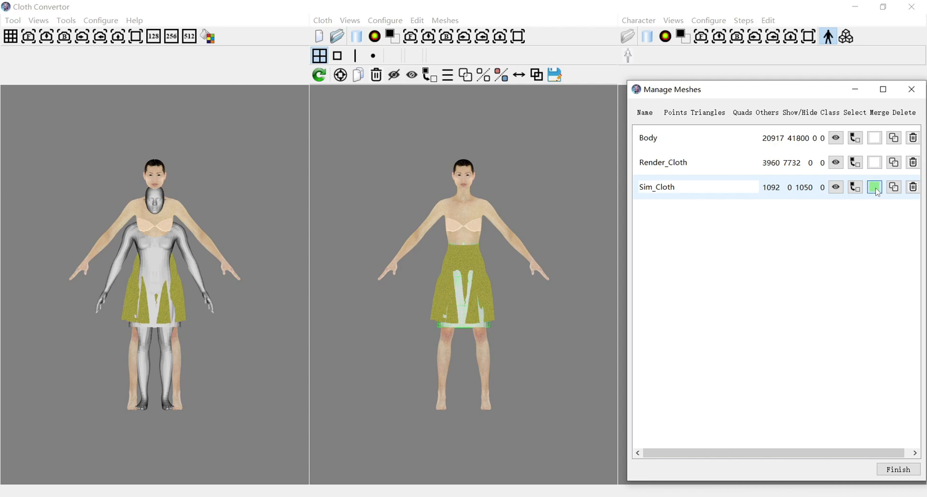
left_click(877, 190)
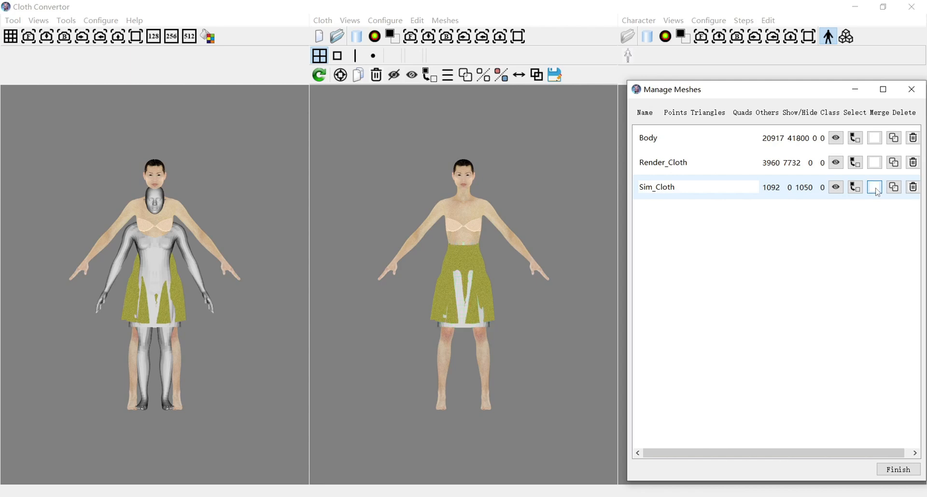
Step: Hide Render_Cloth temporarily to examine the Sim_Cloth mesh underneath, then show Render_Cloth again
left_click(836, 164)
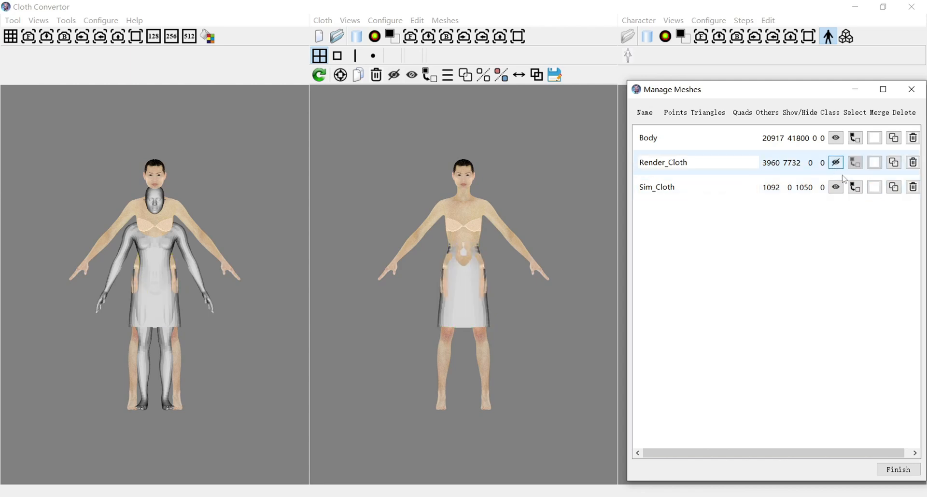
left_click(875, 189)
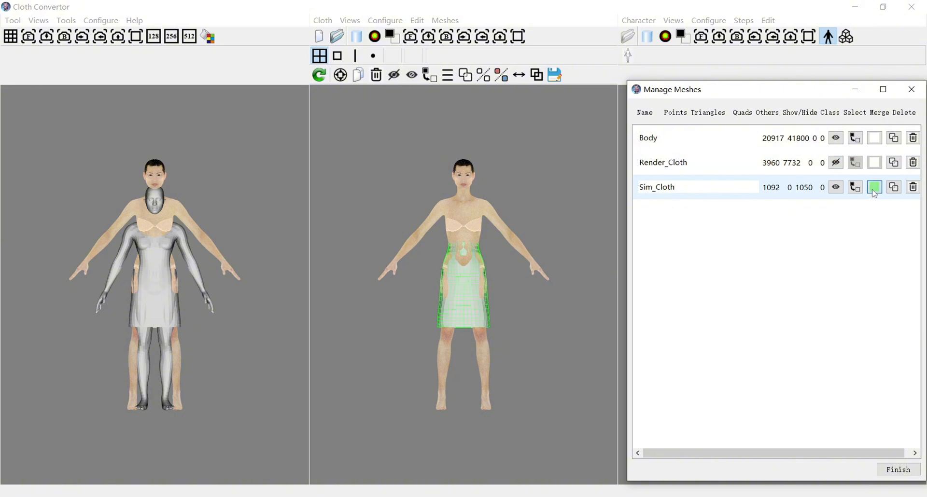
left_click(875, 191)
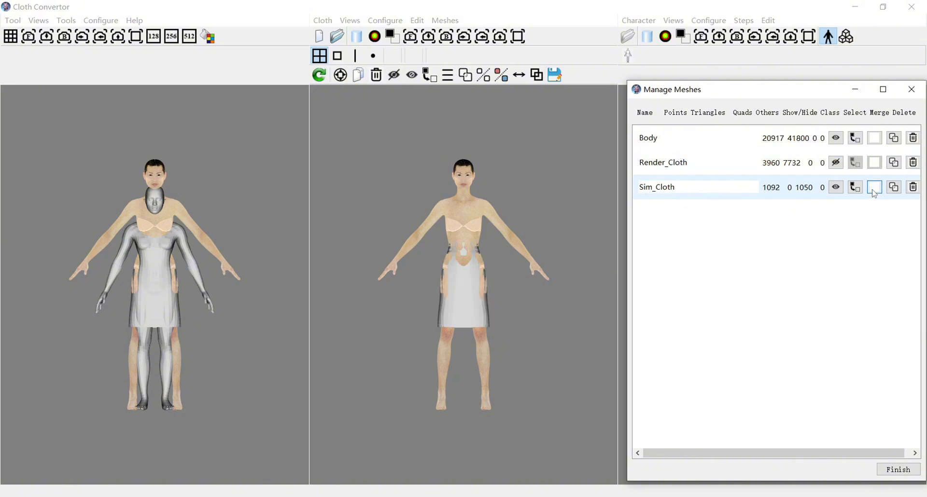
left_click(837, 164)
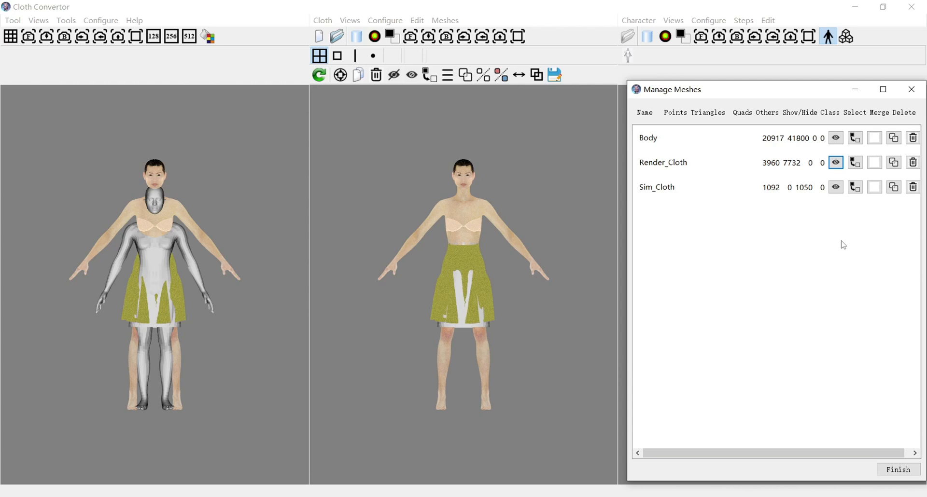
Step: Merge the Sim_Cloth and Render_Cloth meshes, stitching them into one isolated mesh with a 30 mm minimum stitching face edge length
left_click(875, 188)
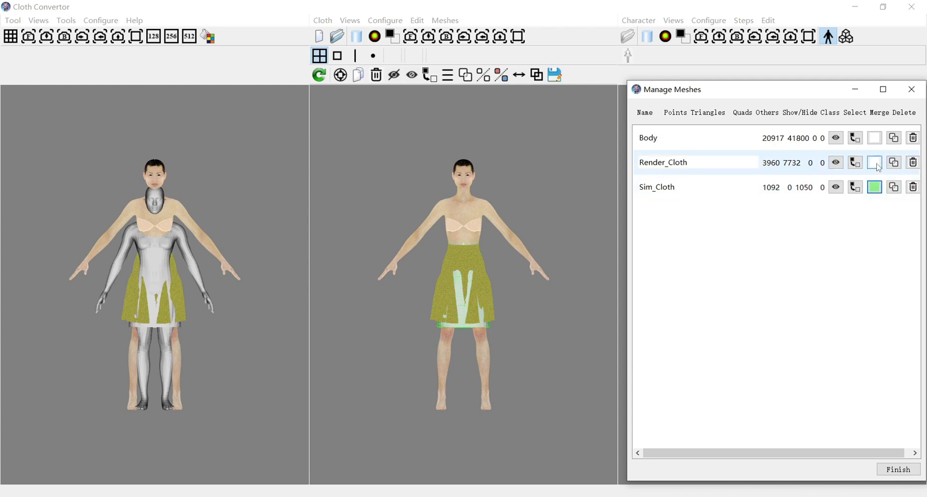
left_click(876, 164)
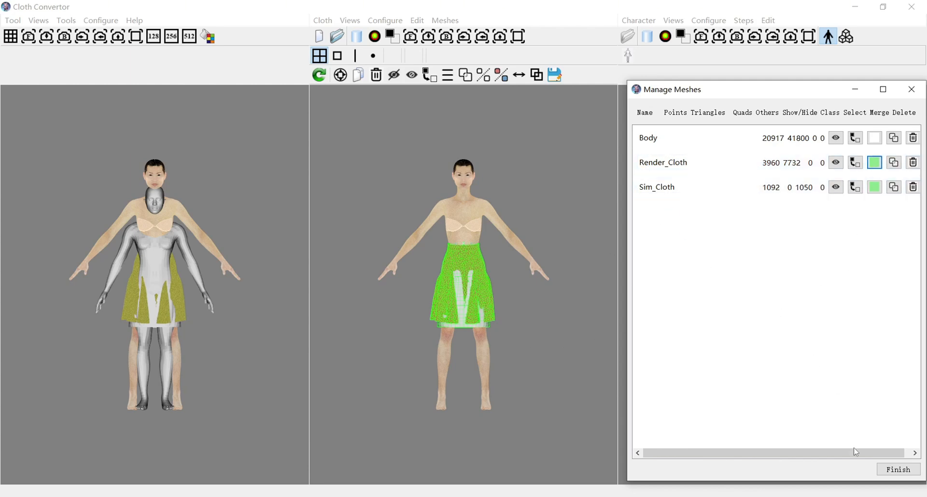
left_click(898, 471)
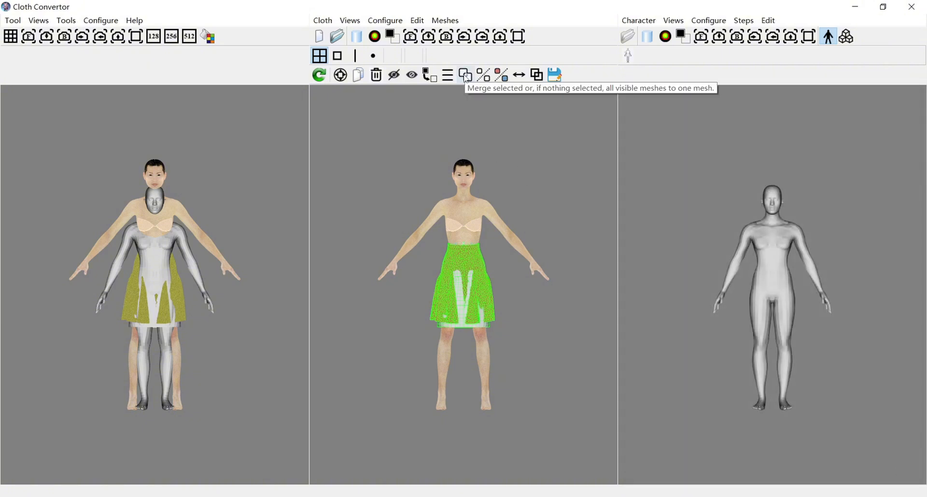
left_click(467, 78)
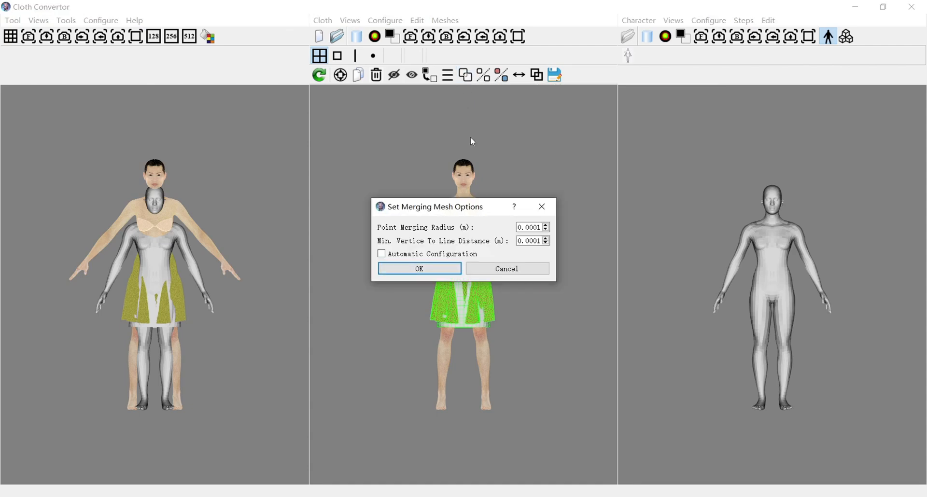
left_click(533, 240)
left_click(440, 269)
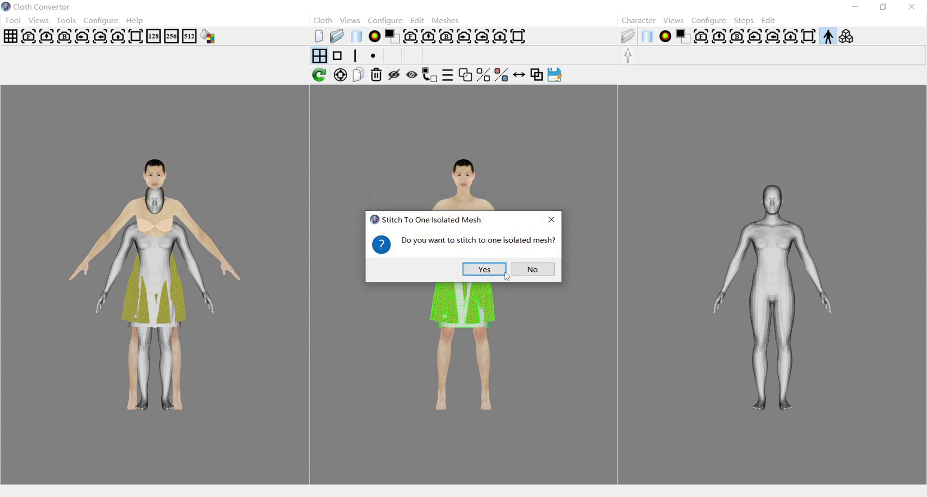
left_click(485, 269)
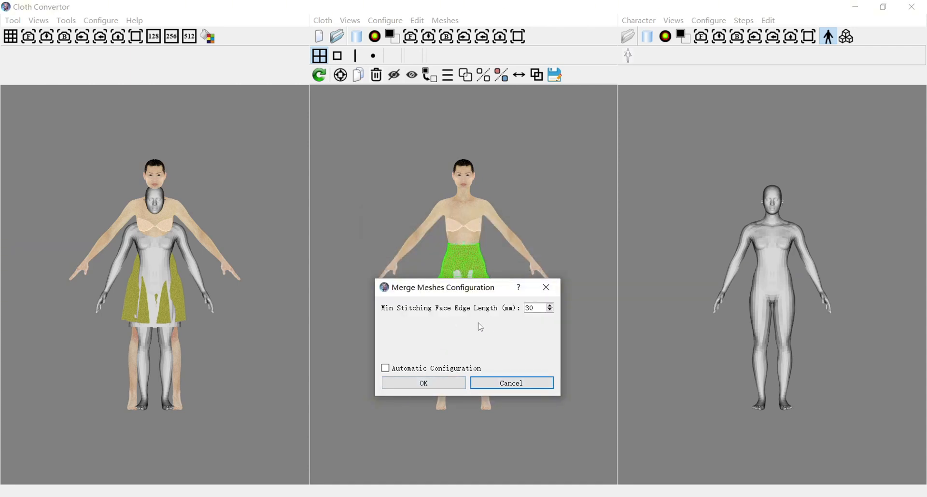
left_click(435, 385)
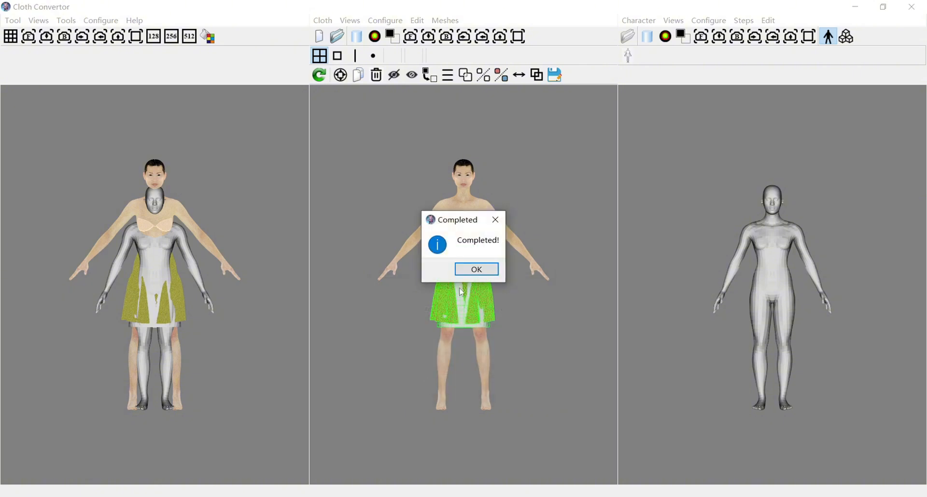
left_click(477, 269)
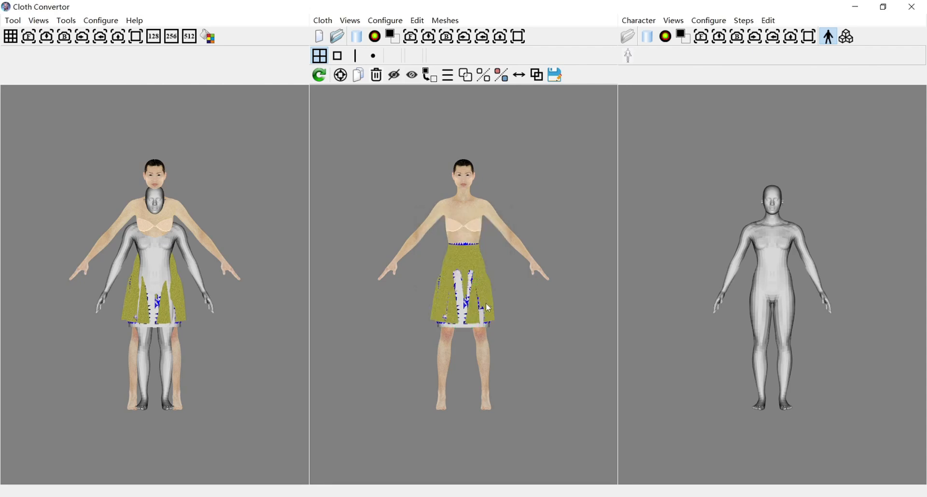
Step: Put the grey base character into mesh matching mode and apply the MD_Female_1 deformer to it
left_click_drag(489, 308, 514, 318)
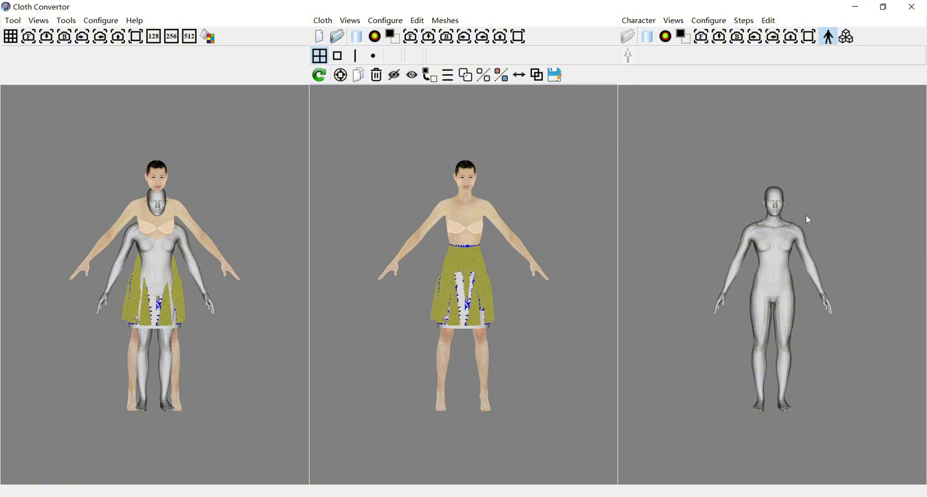
left_click(846, 38)
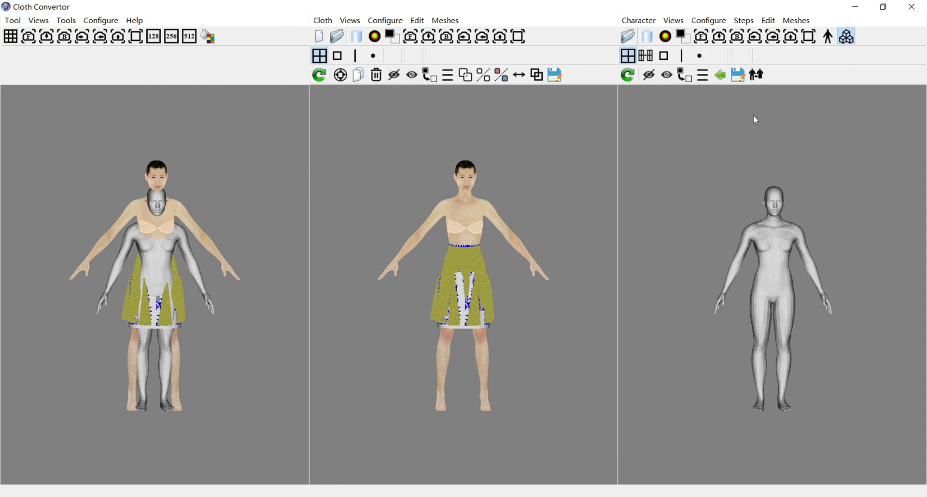
left_click(647, 57)
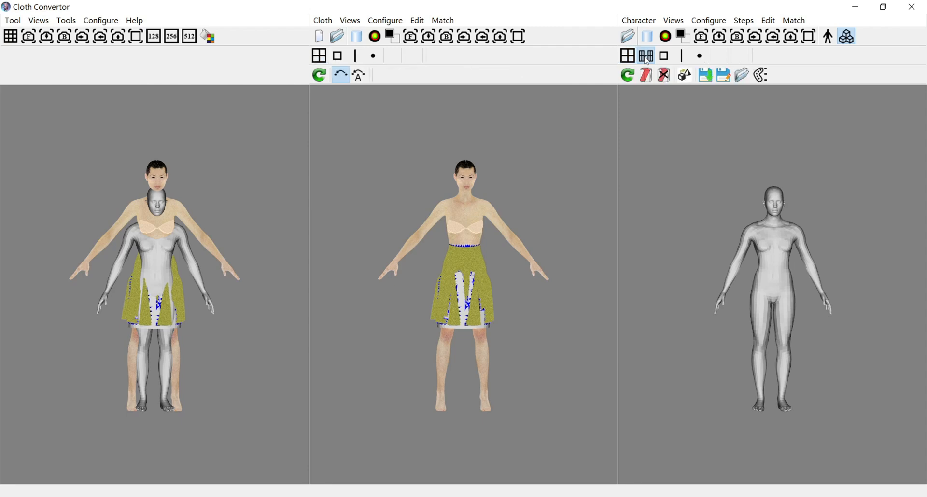
left_click(760, 76)
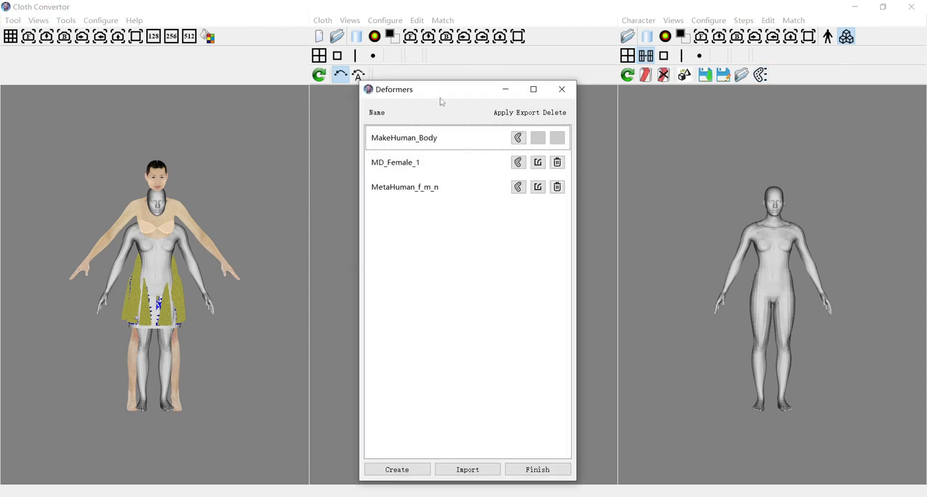
left_click_drag(442, 102, 617, 94)
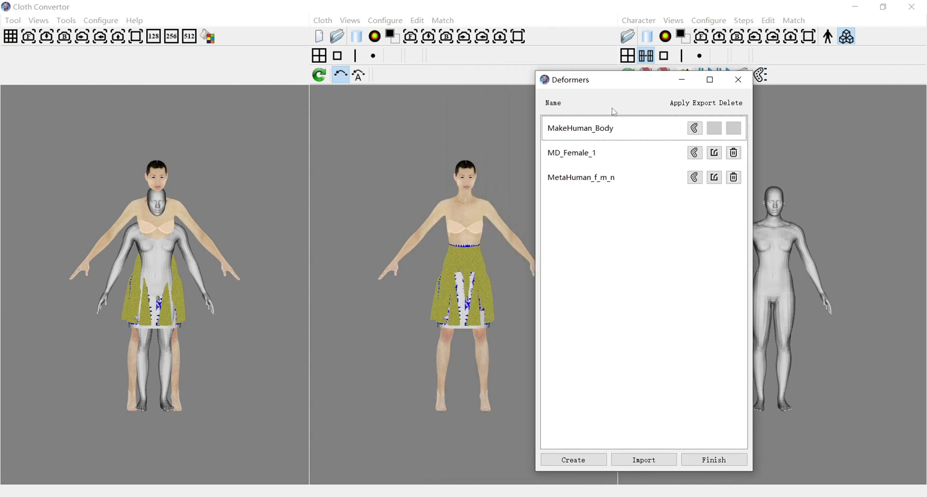
left_click(697, 155)
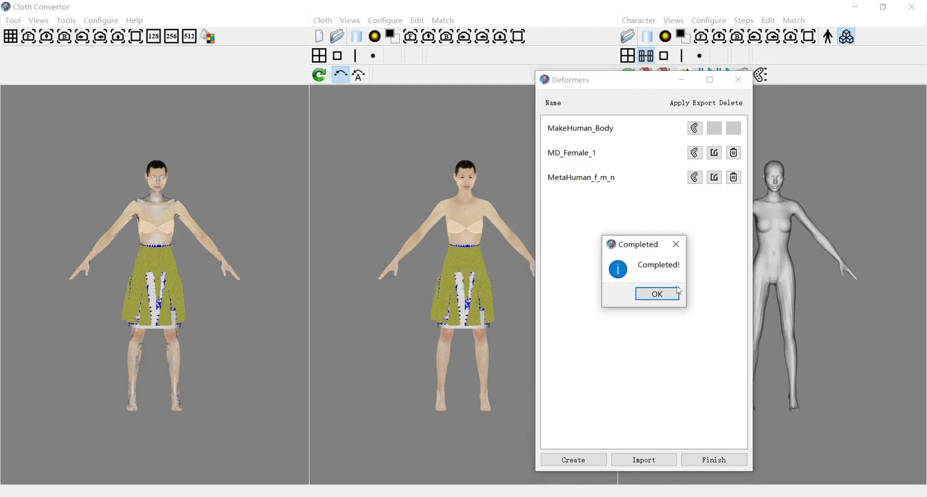
left_click(658, 297)
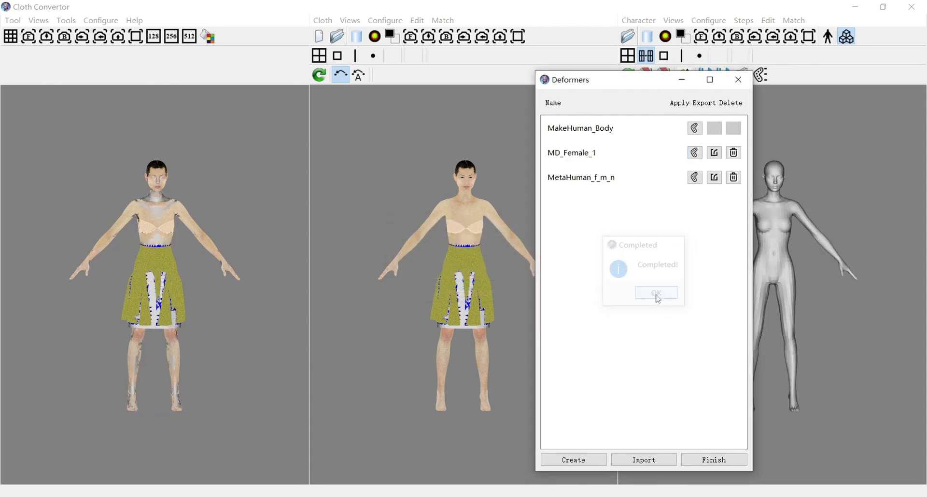
left_click(714, 459)
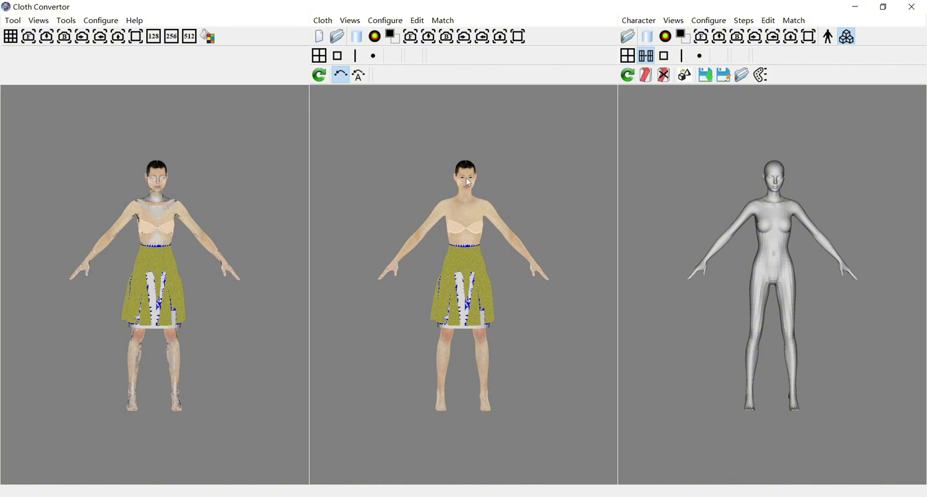
Step: Delete the imported Body mesh from the cloth model, leaving only the skirt mesh
left_click(319, 56)
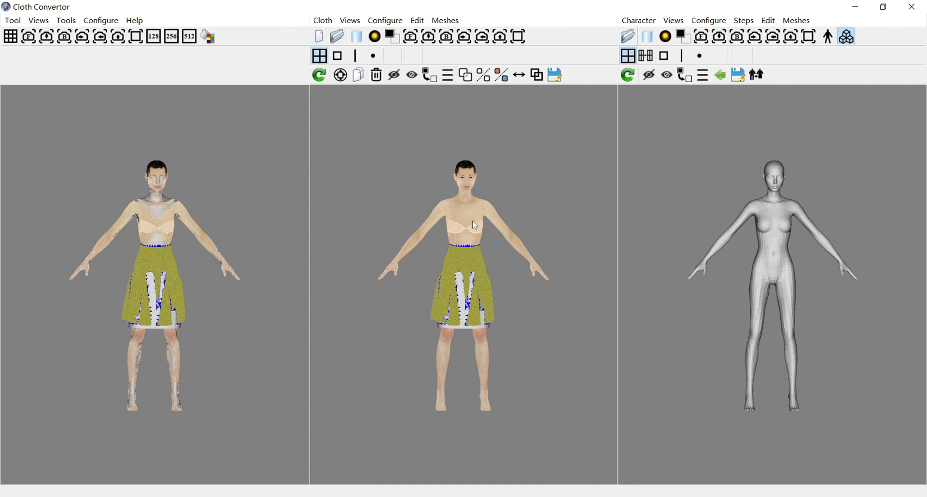
left_click(483, 210)
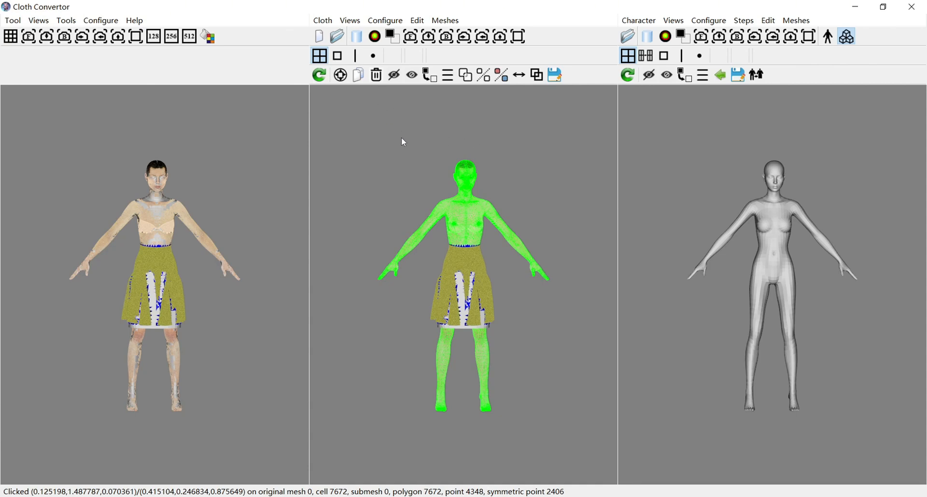
left_click(377, 79)
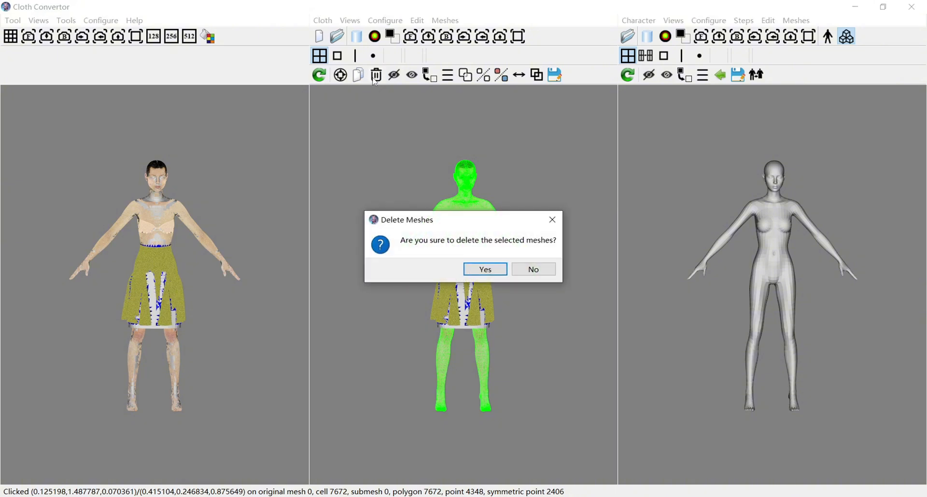
left_click(498, 269)
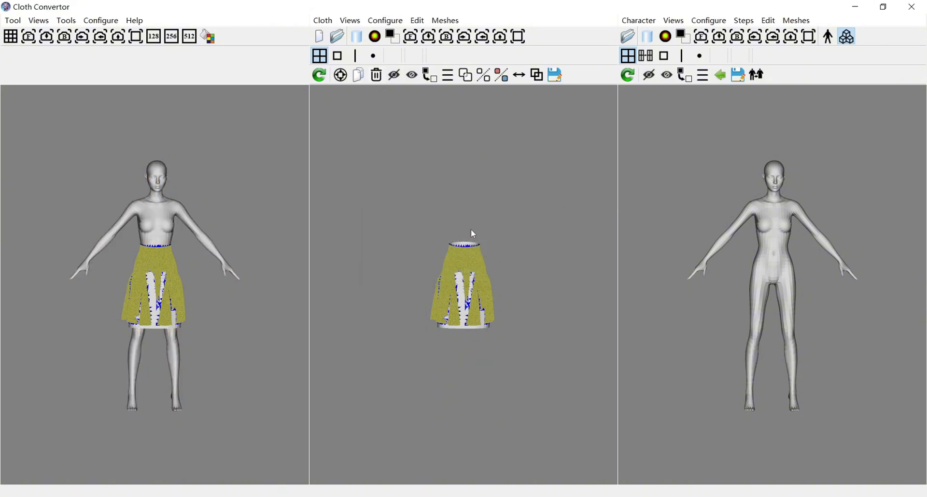
Step: Highlight the remaining Render_Cloth entry in the mesh manager to check which mesh it covers, then clear the highlight
left_click(449, 75)
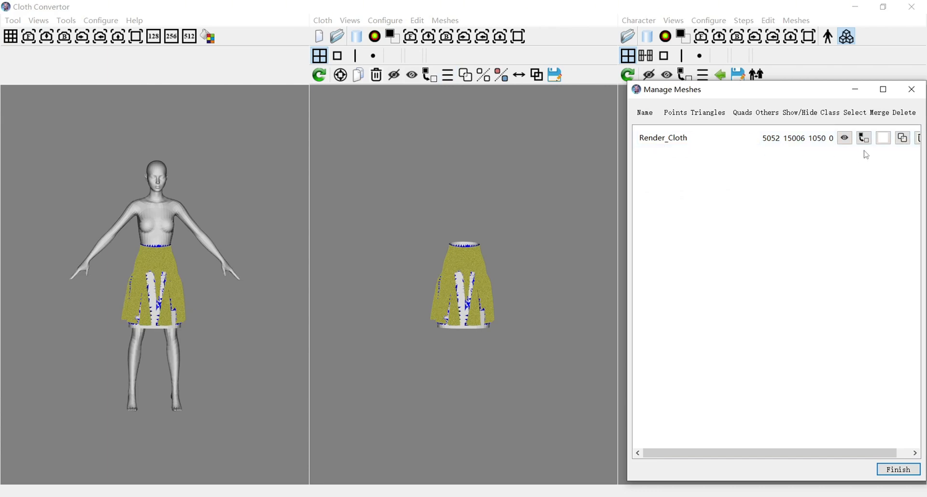
left_click(887, 141)
left_click(888, 143)
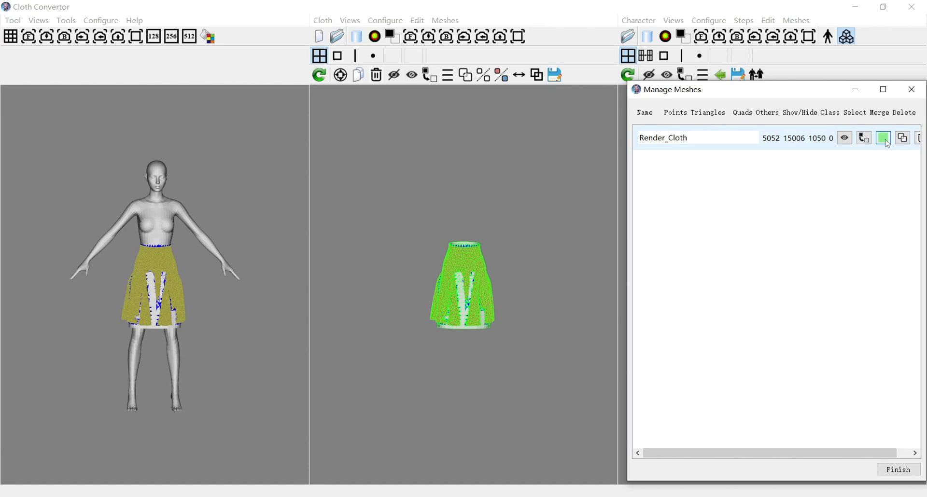
left_click(887, 143)
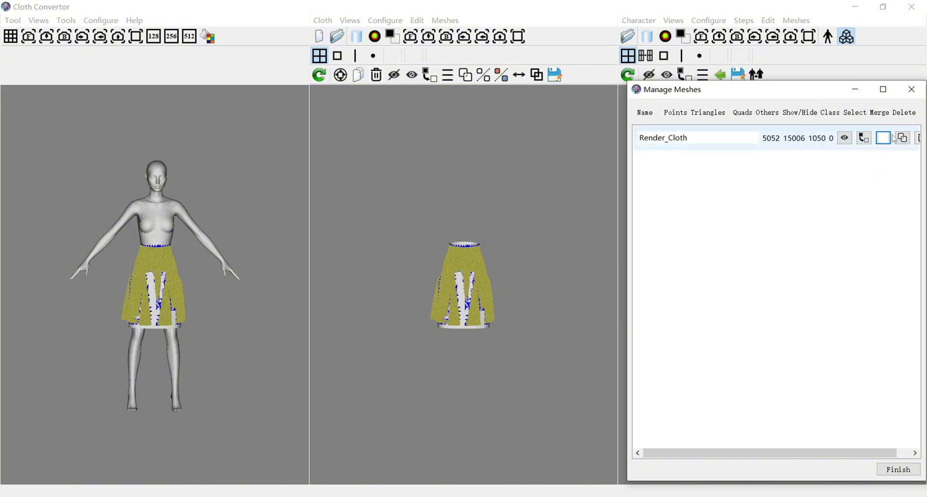
left_click(918, 92)
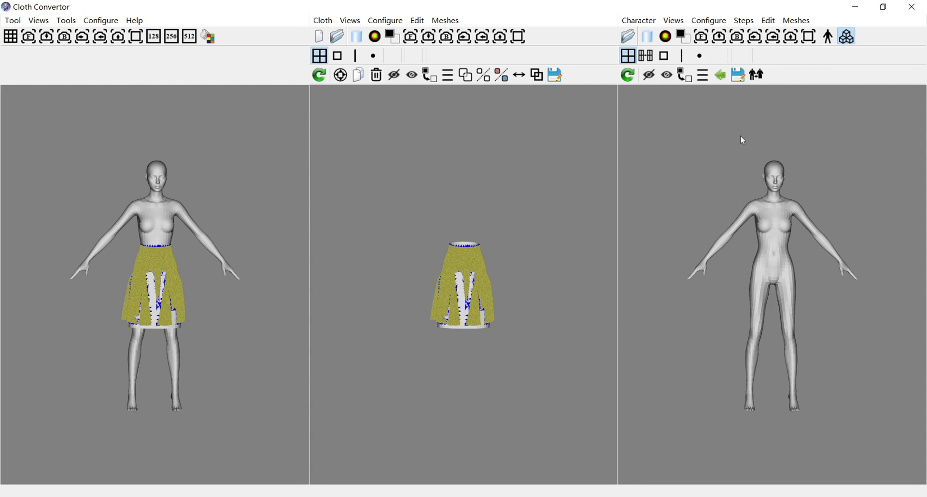
Step: Start saving the matched character as an avatar shape and create a folder named AS inside Method_2_Output
left_click(738, 75)
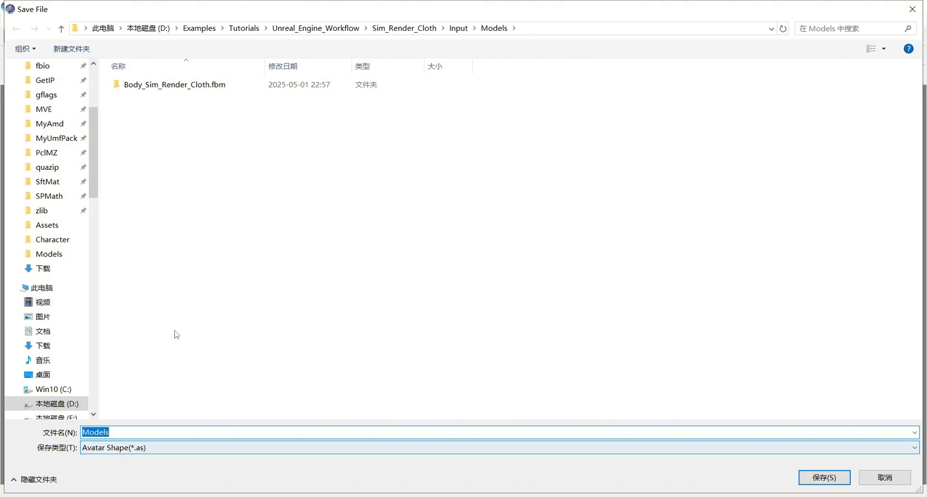
left_click(433, 29)
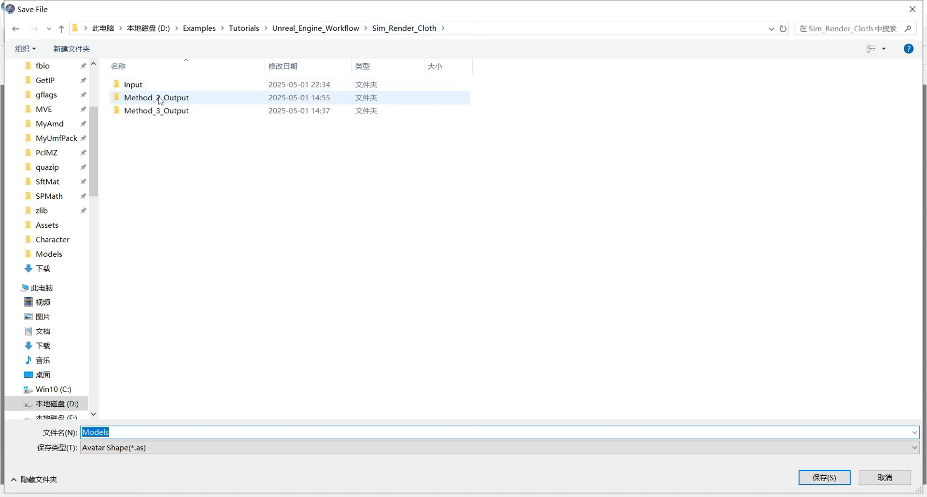
double_click(187, 98)
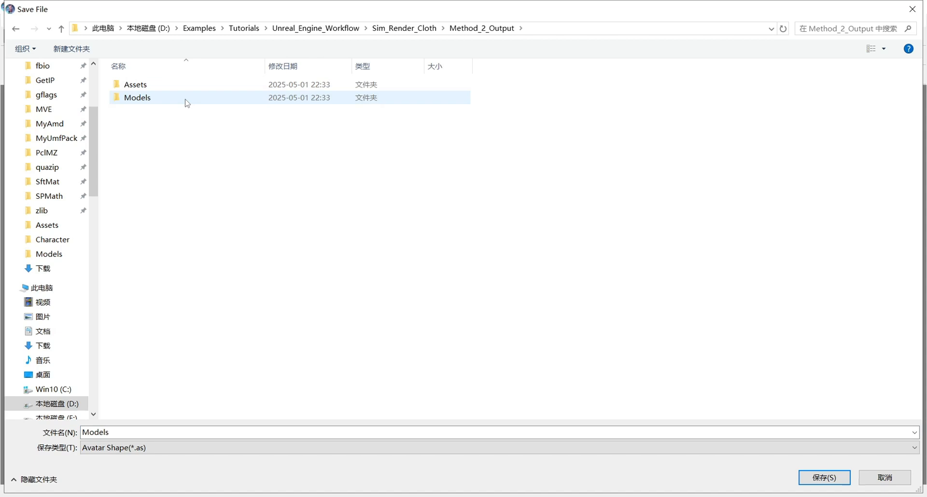
left_click(66, 53)
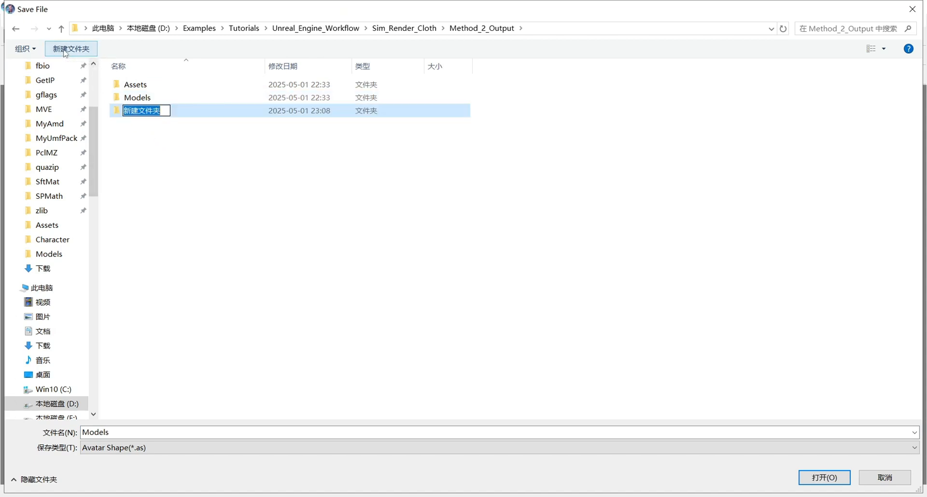
type("AS")
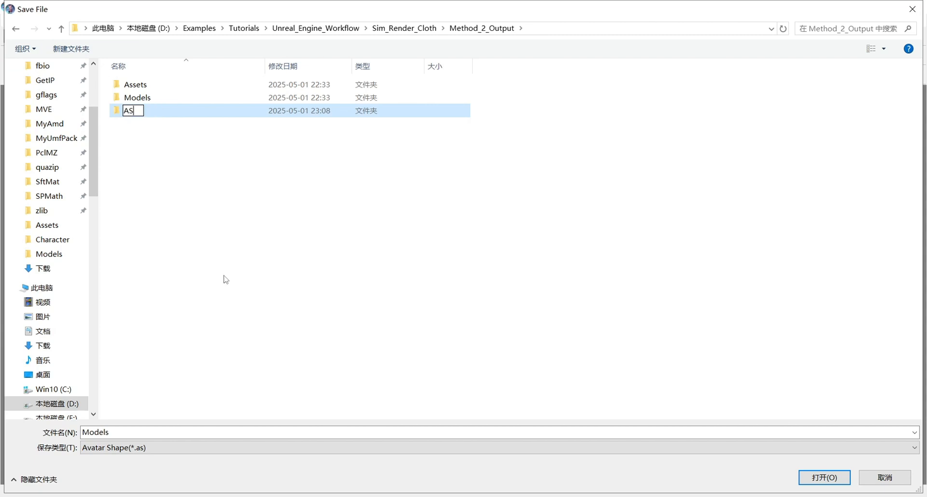
key("Return")
key("Return")
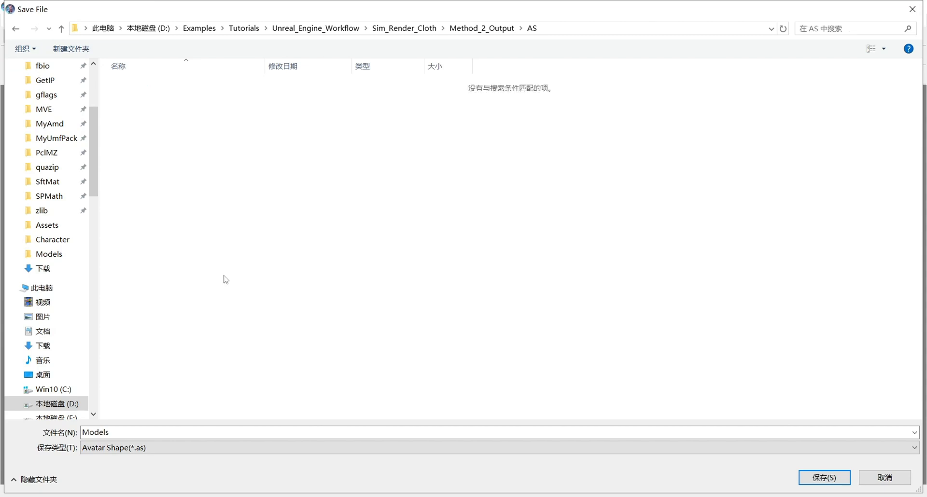
Step: Save the character's avatar shape as Body in the AS folder
left_click(201, 428)
type("Body")
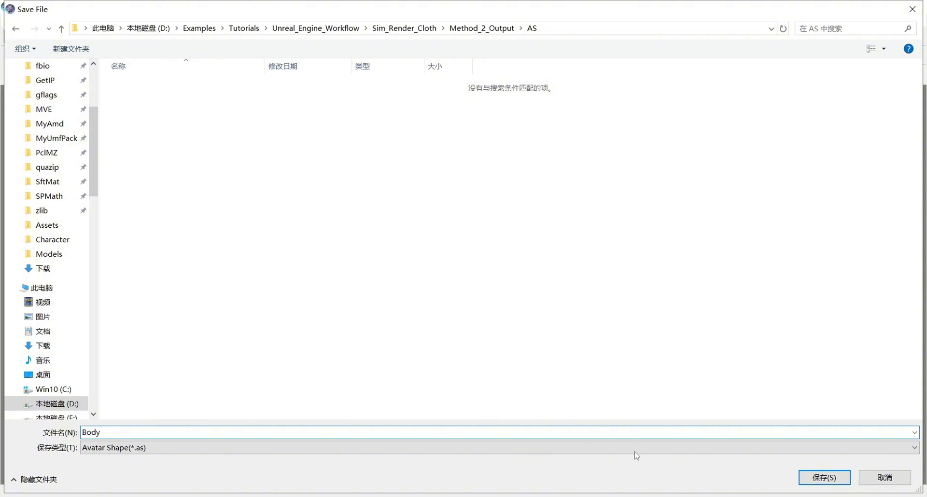
left_click(821, 478)
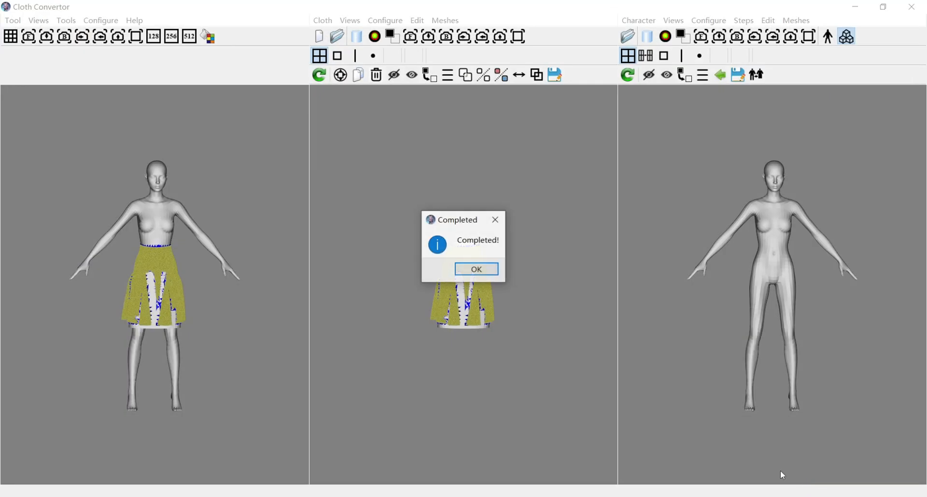
left_click(473, 272)
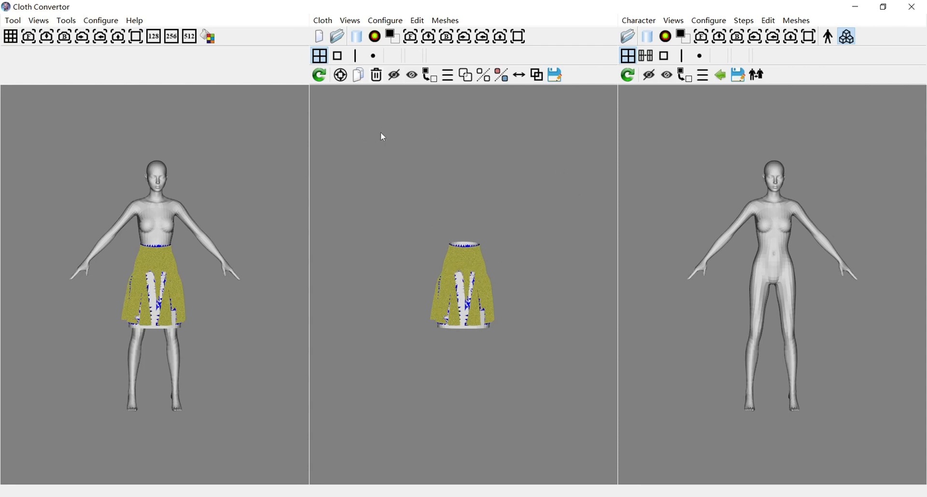
Step: Start the cloth's process flow in face mode and choose Inside Tight as the supporting body type
left_click(338, 56)
left_click(577, 76)
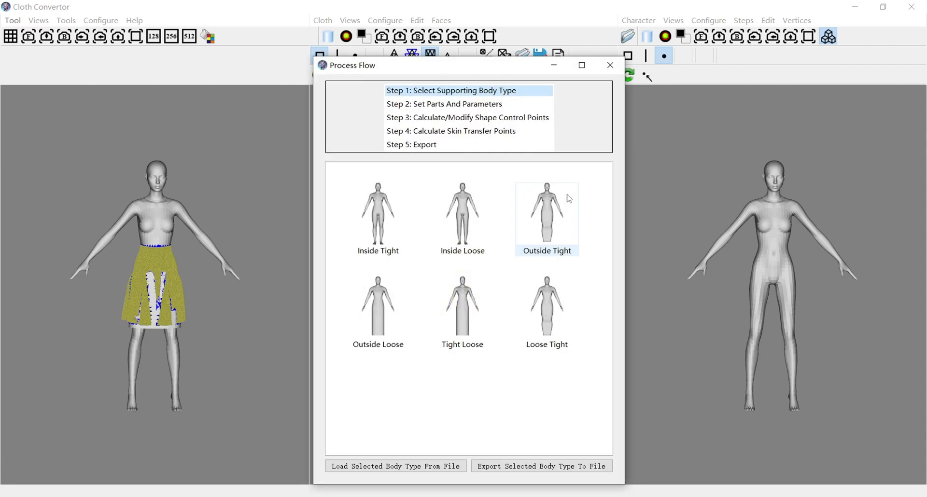
left_click(382, 220)
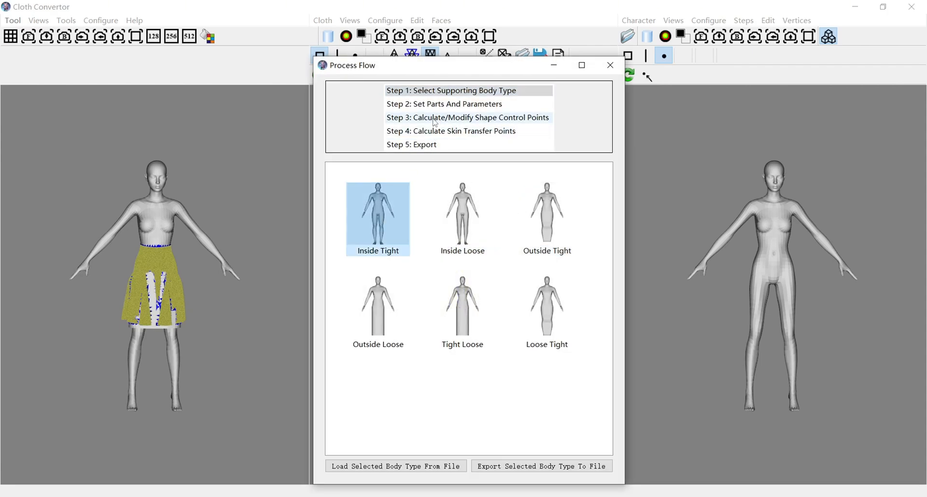
left_click_drag(423, 70, 531, 56)
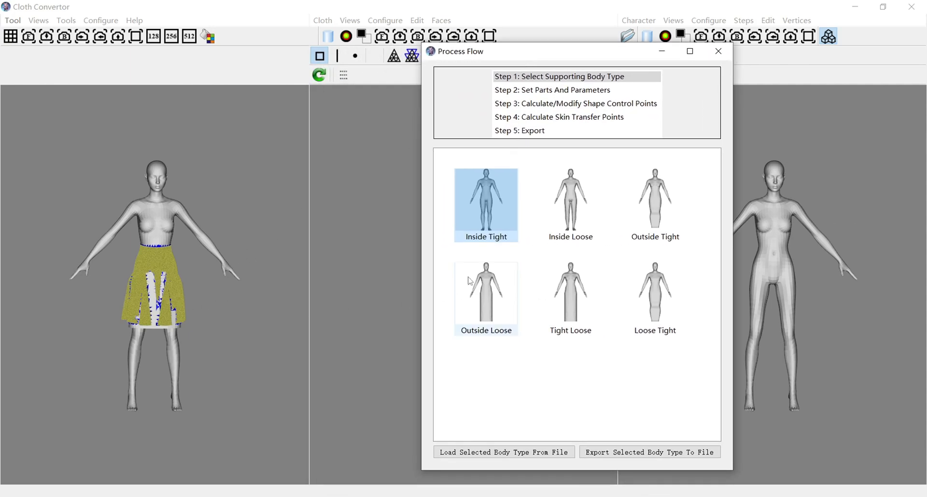
Step: Calculate the cloth's shape control points and run the modification of those points
left_click(572, 105)
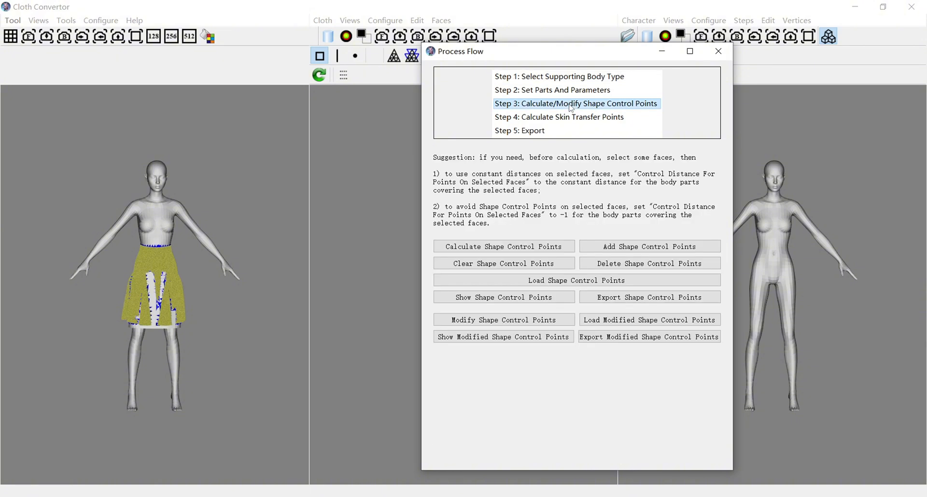
left_click(532, 250)
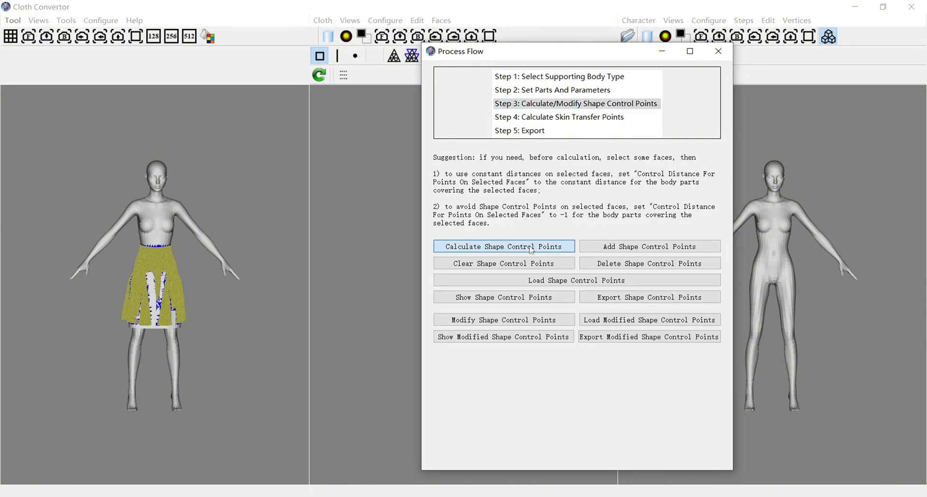
left_click(589, 279)
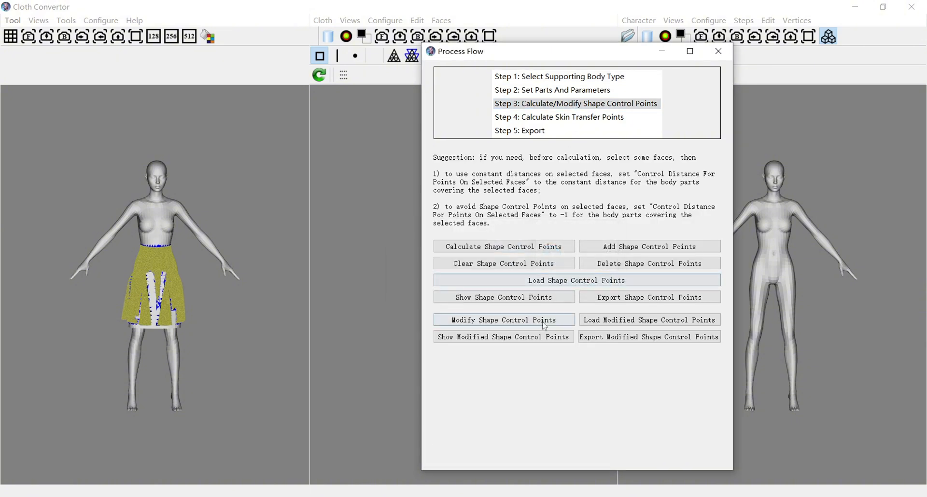
left_click(534, 321)
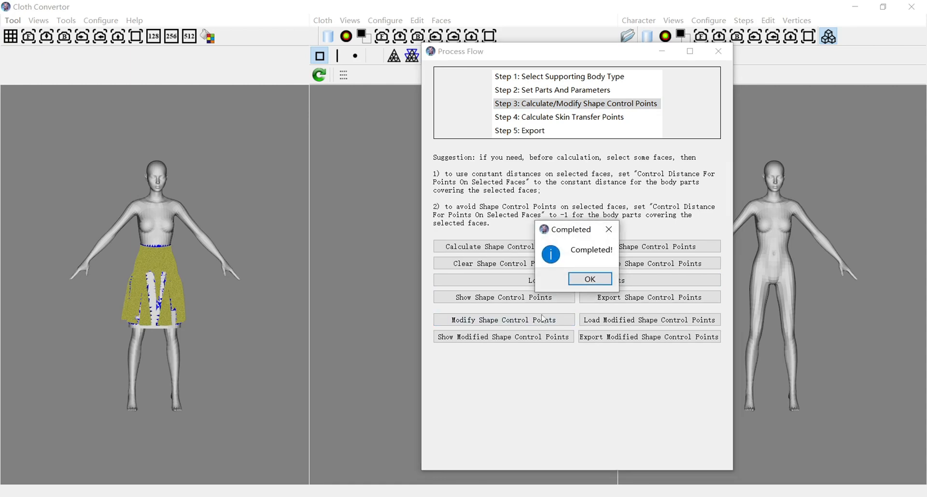
left_click(590, 278)
Step: Calculate the skin transfer points for the cloth
left_click(536, 123)
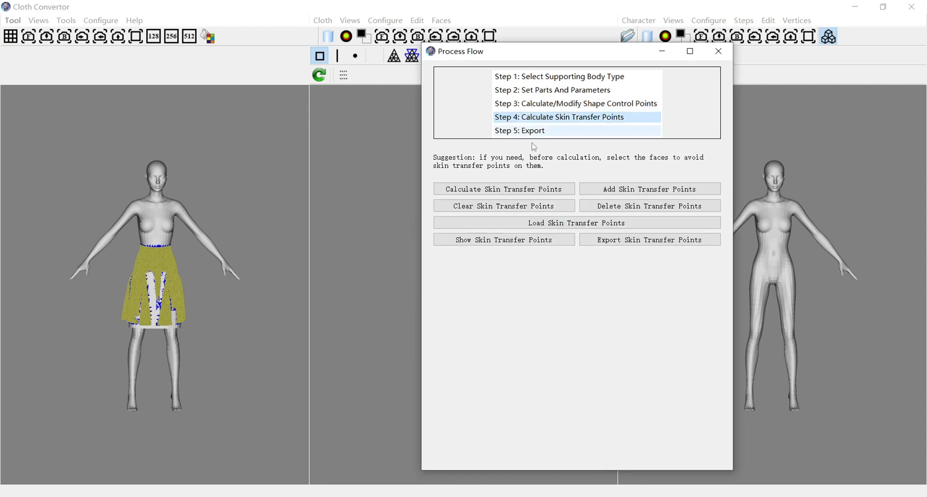
left_click(510, 192)
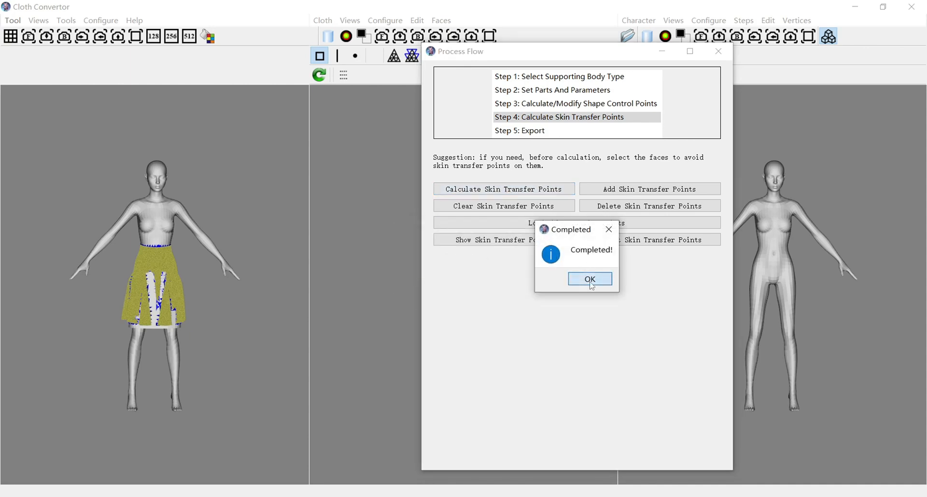
left_click(590, 279)
left_click_drag(489, 51, 618, 51)
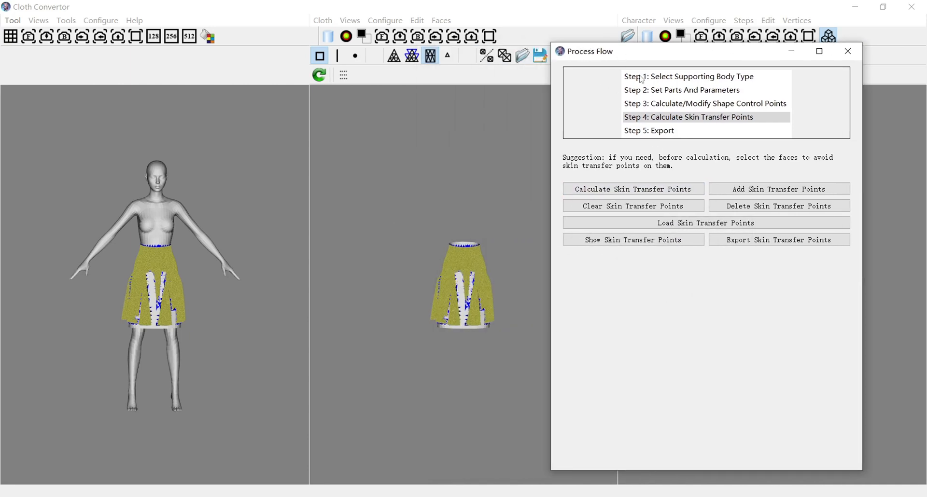
Step: Export the cloth file as Sim_Render_Cloth into the Assets folder of Method_2_Output with asset ID 0, accepting the export cost
left_click(665, 132)
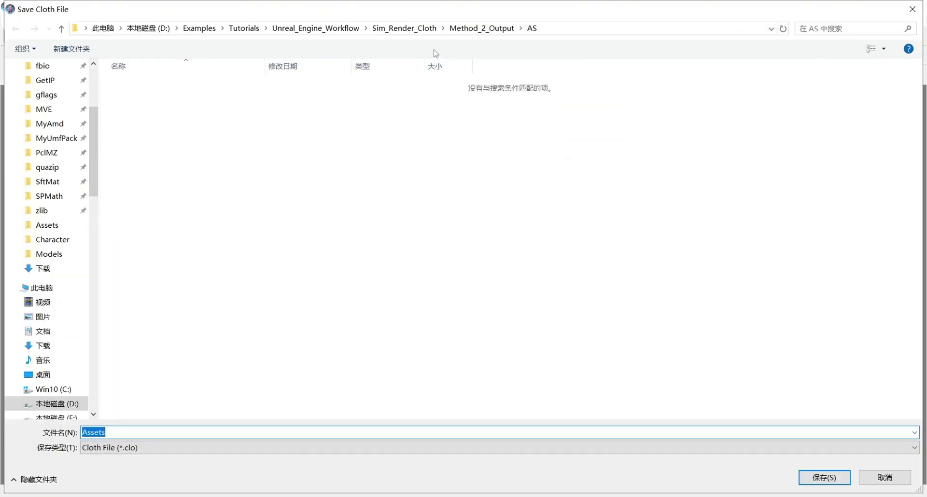
left_click(476, 29)
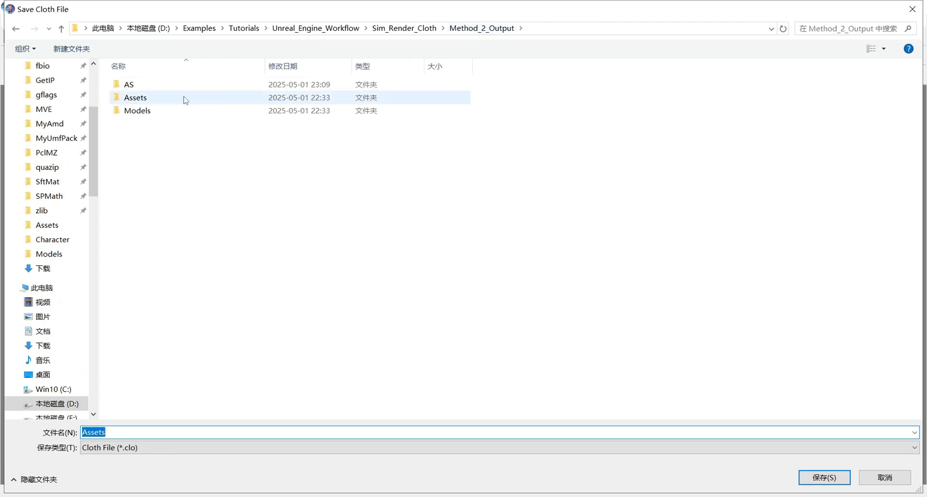
double_click(142, 102)
left_click(156, 86)
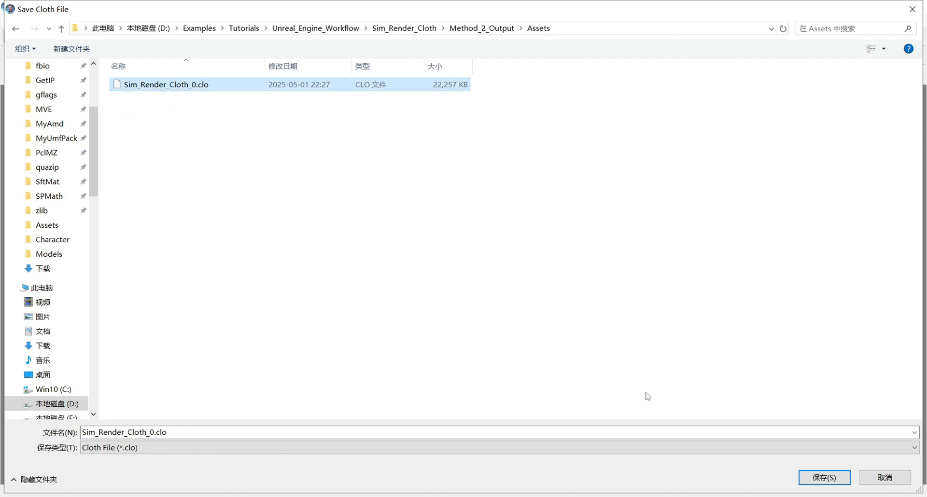
left_click(151, 435)
left_click_drag(146, 435, 193, 435)
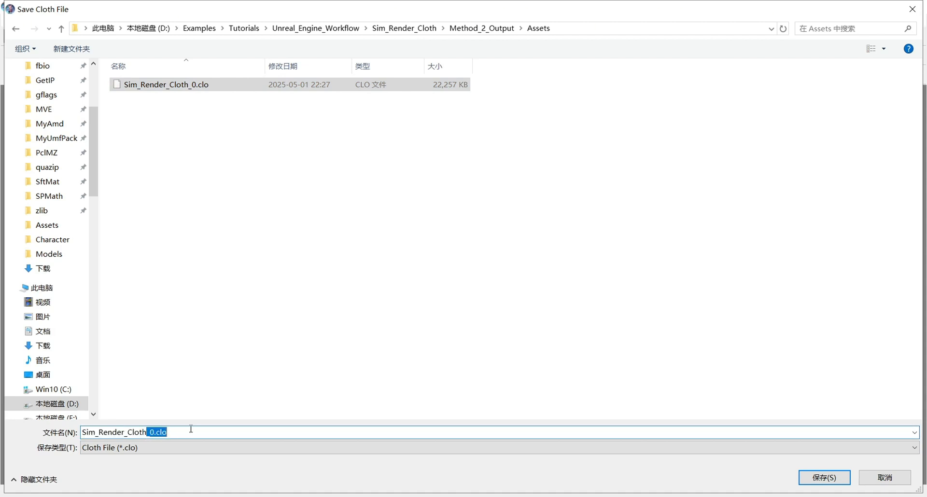
key("BackSpace")
left_click(316, 352)
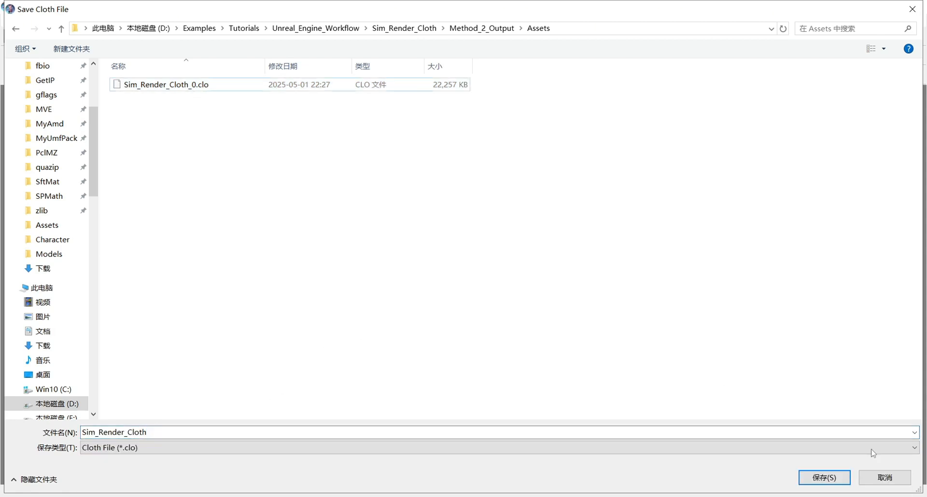
left_click(824, 477)
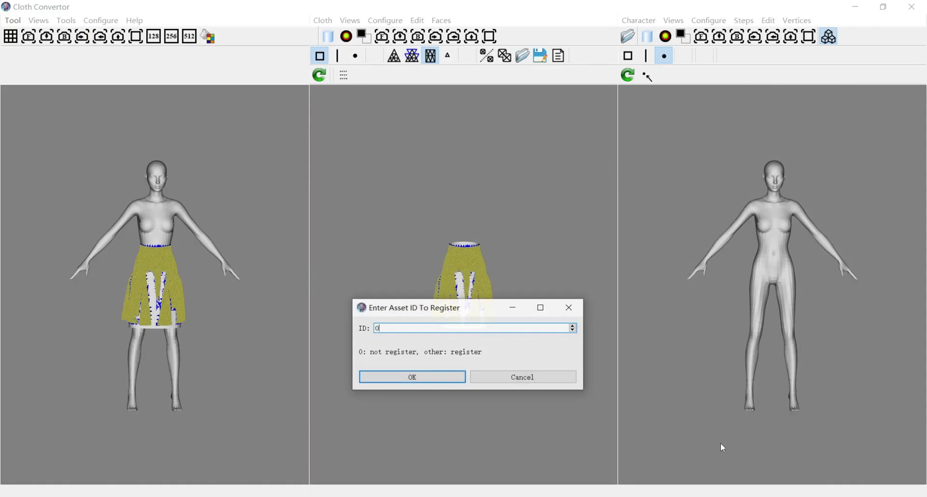
left_click(432, 380)
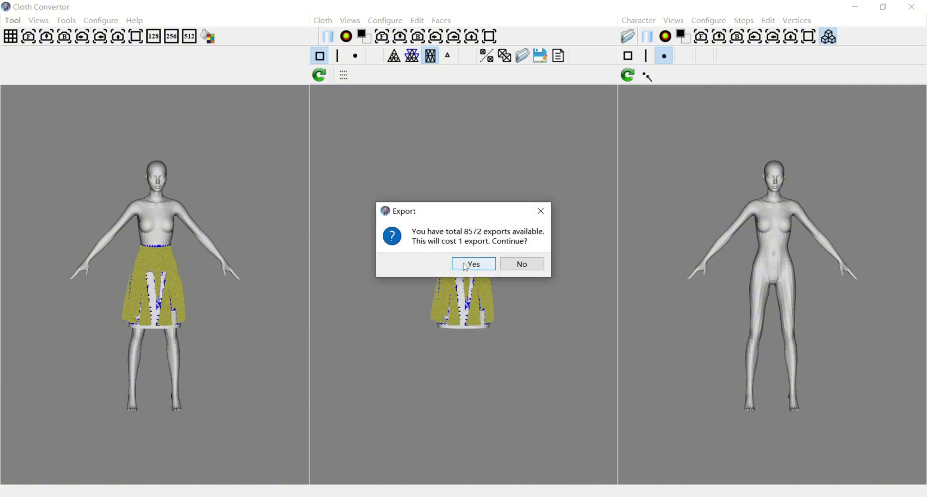
left_click(465, 266)
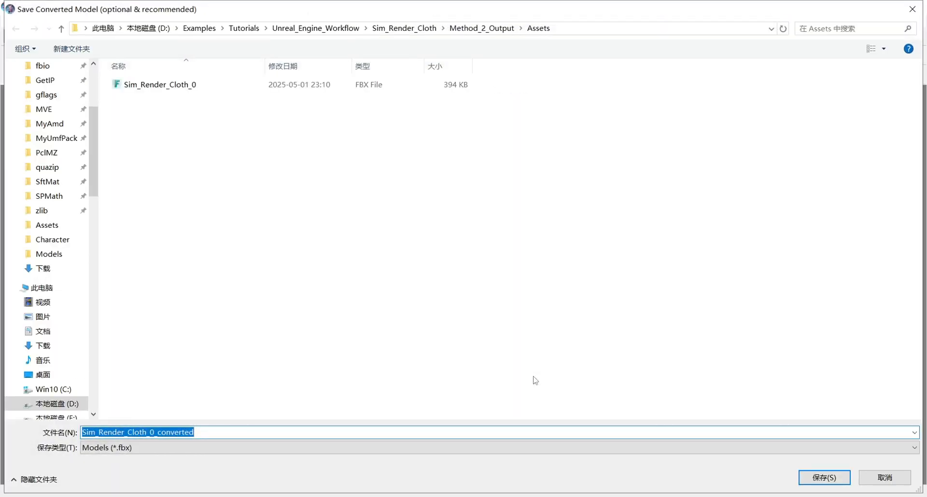
Step: Save the converted model as Sim_Render_Cloth_0_converted in binary FBX 2020 with the Unreal Engine axis system and centimeters, accepting the export cost, and close the process flow
left_click(815, 481)
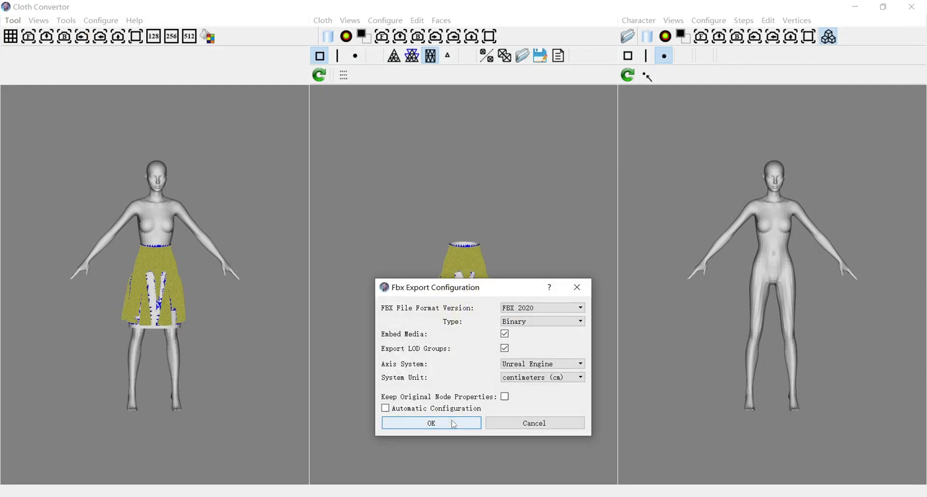
left_click(454, 423)
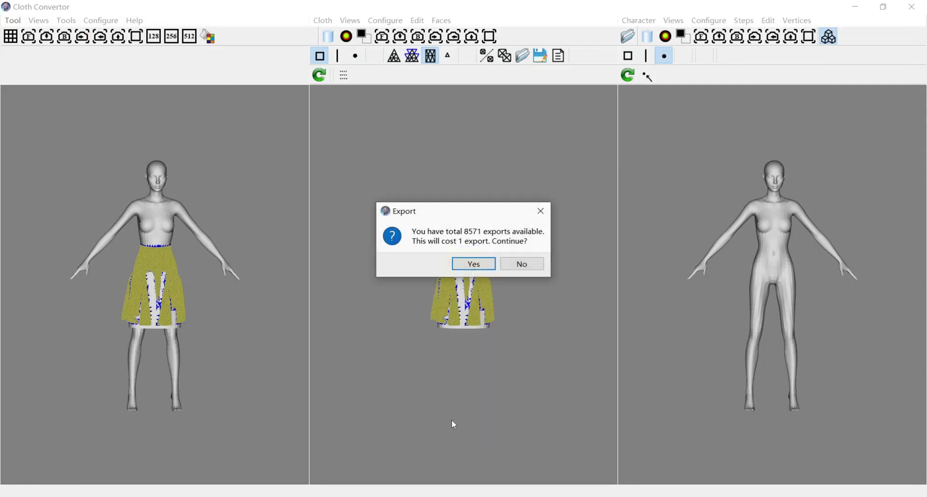
left_click(478, 262)
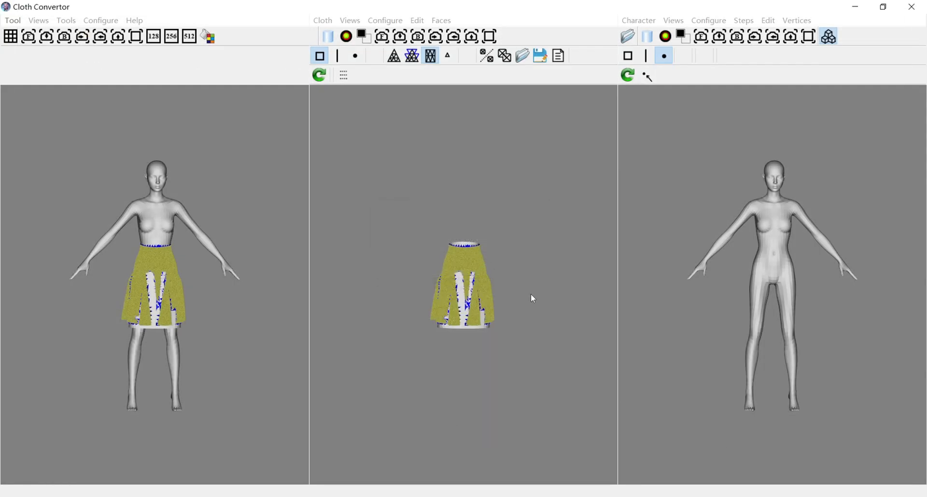
left_click(475, 269)
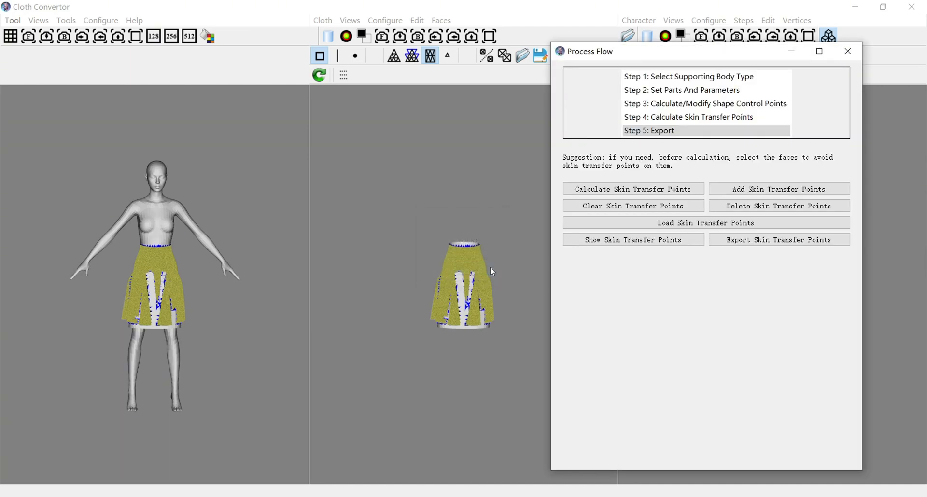
left_click(848, 54)
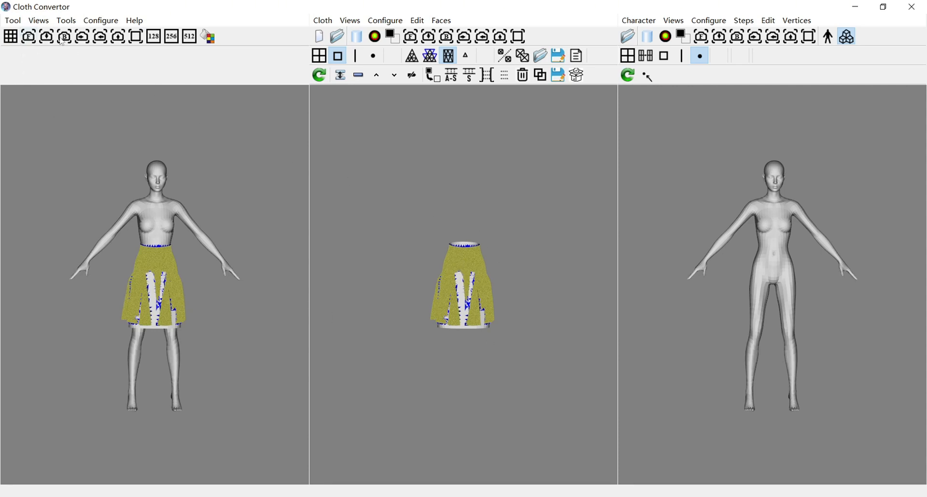
Step: Switch to the Dress3D tool, agreeing to clear the current results
left_click(10, 22)
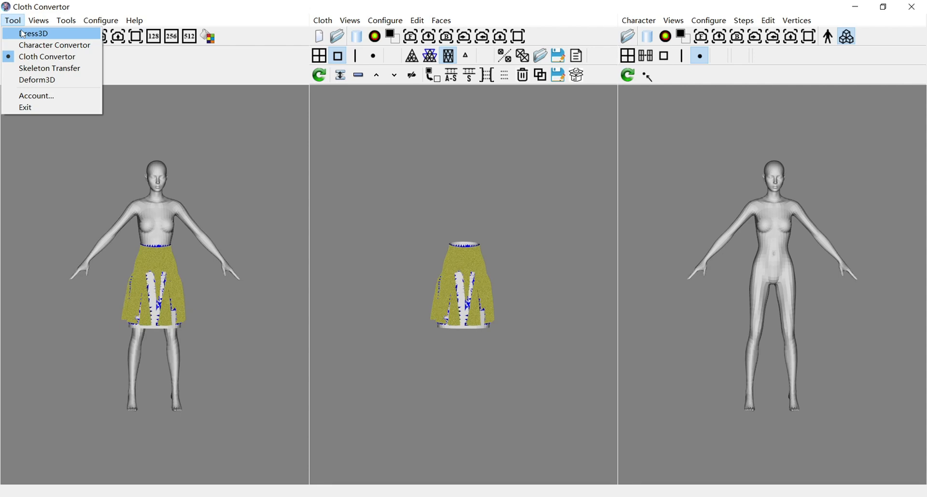
left_click(23, 34)
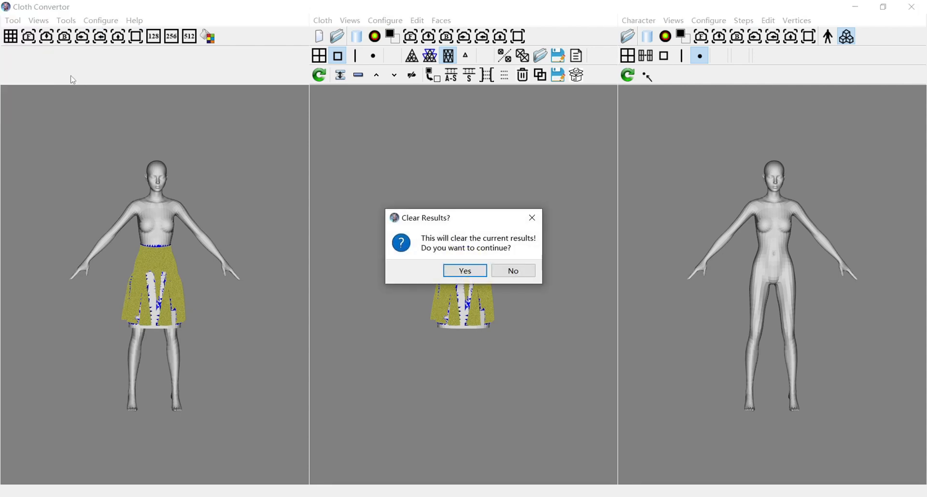
left_click(458, 270)
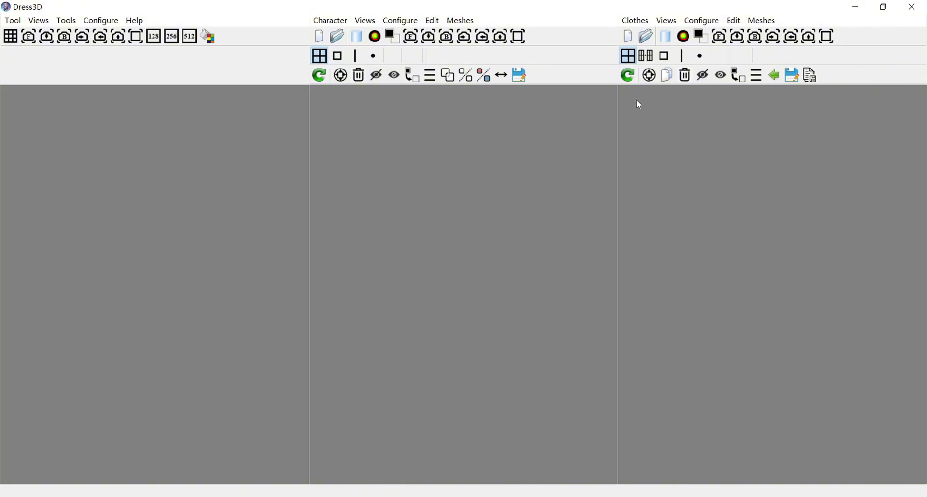
Step: Load the base character Kendra_f_m_n_ch_0.avt from the Input Assets folder of Sim_Render_Cloth into the clothes view
left_click(646, 36)
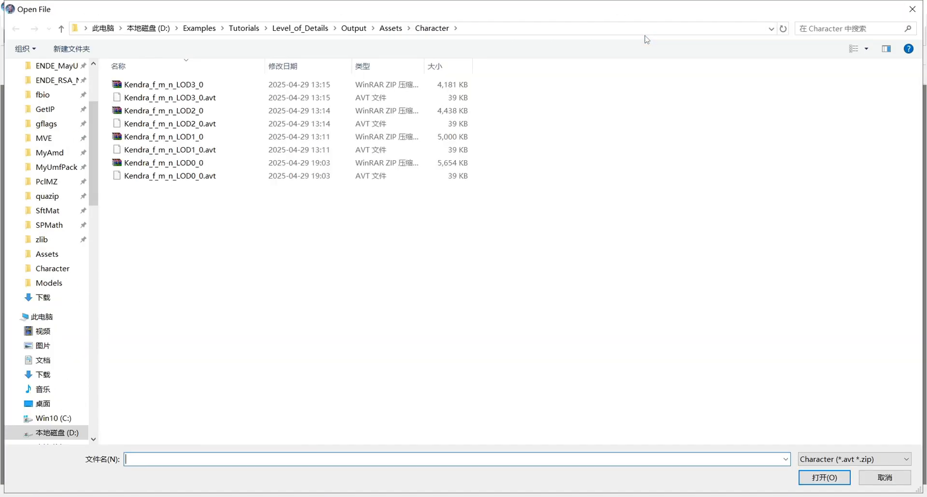
left_click(236, 29)
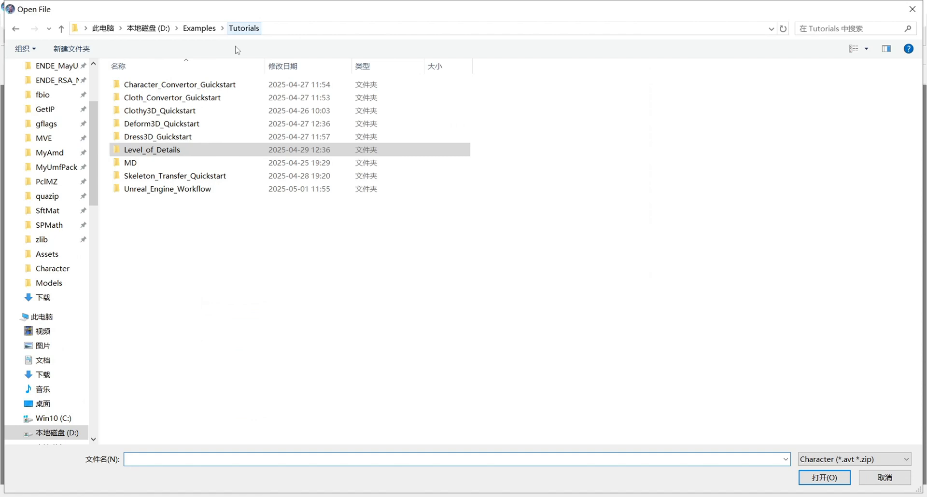
double_click(185, 195)
double_click(173, 89)
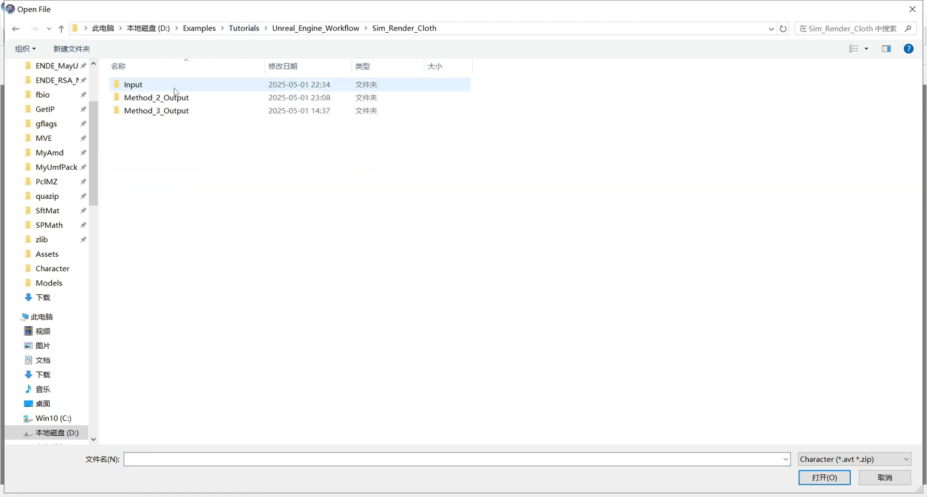
double_click(176, 87)
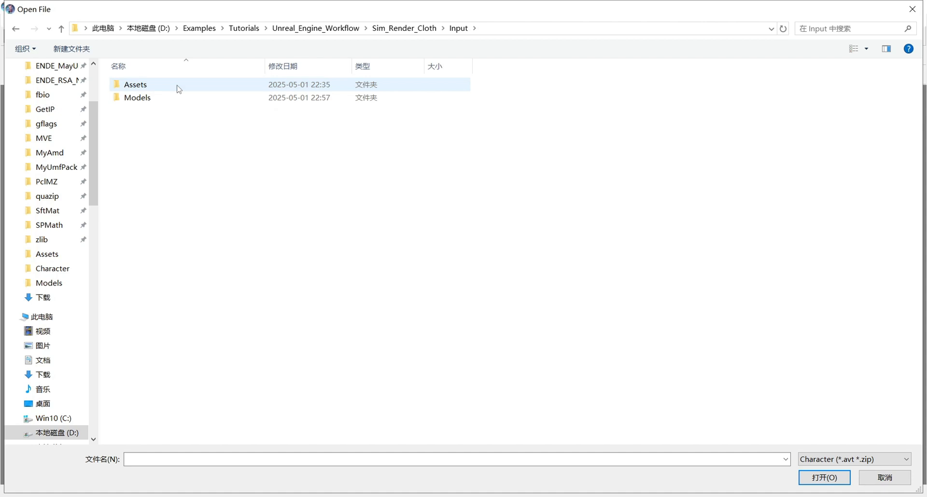
double_click(179, 87)
left_click(178, 87)
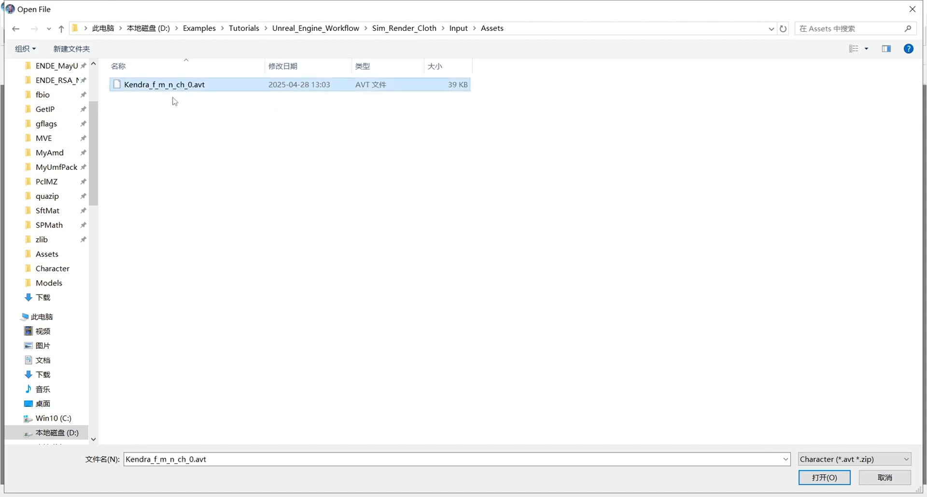
left_click(836, 480)
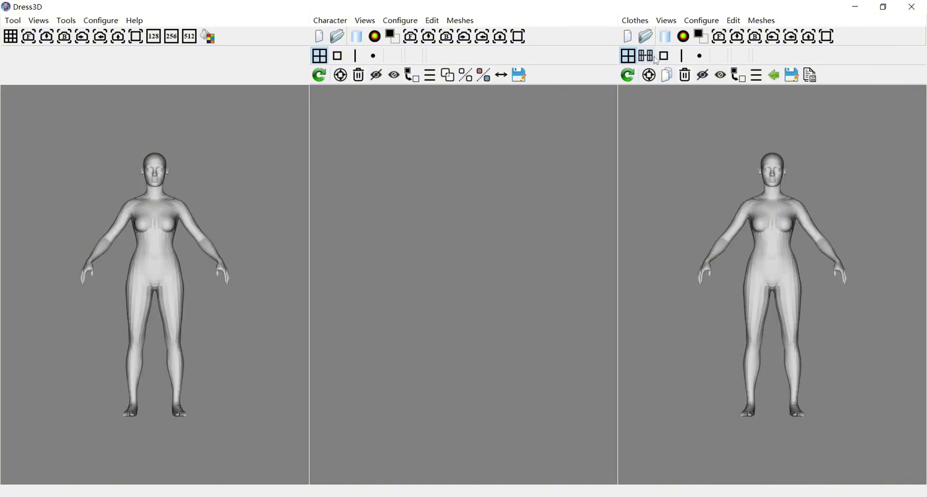
Step: Load the cloth asset Sim_Render_Cloth_0.clo from the Assets folder of Method_2_Output onto the base character
left_click(646, 36)
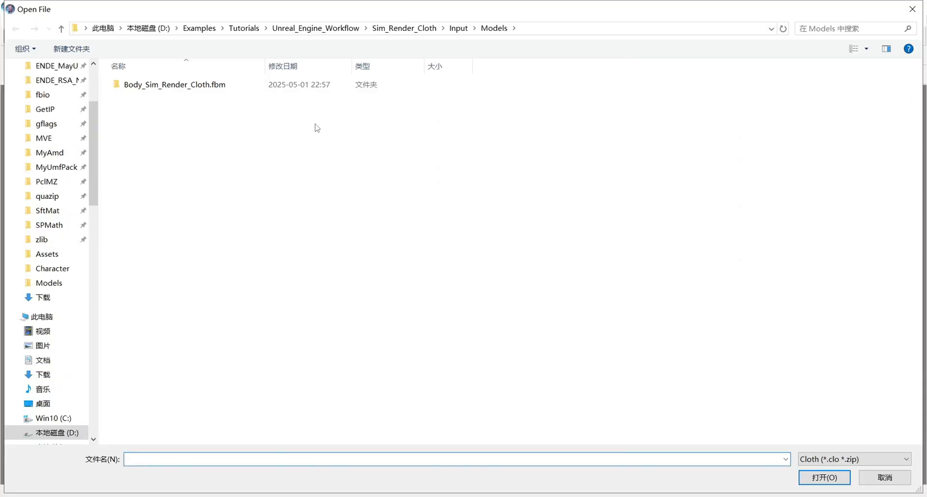
left_click(425, 28)
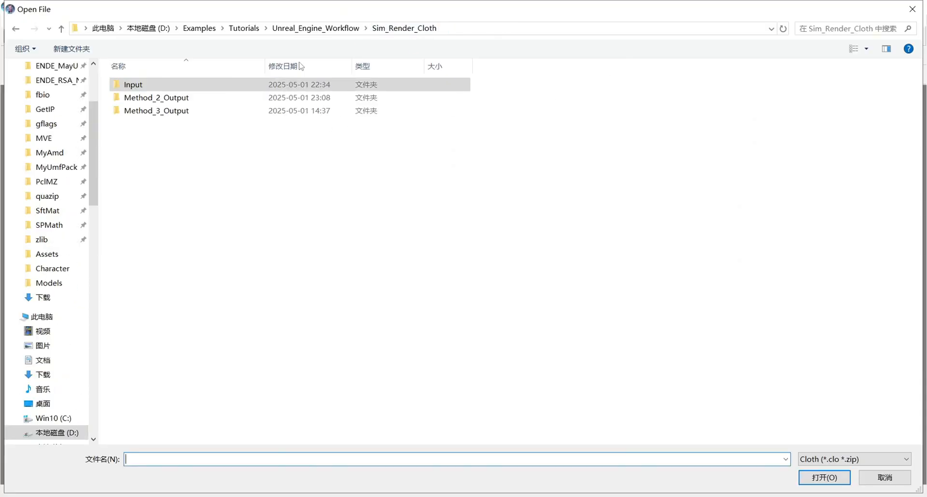
double_click(187, 99)
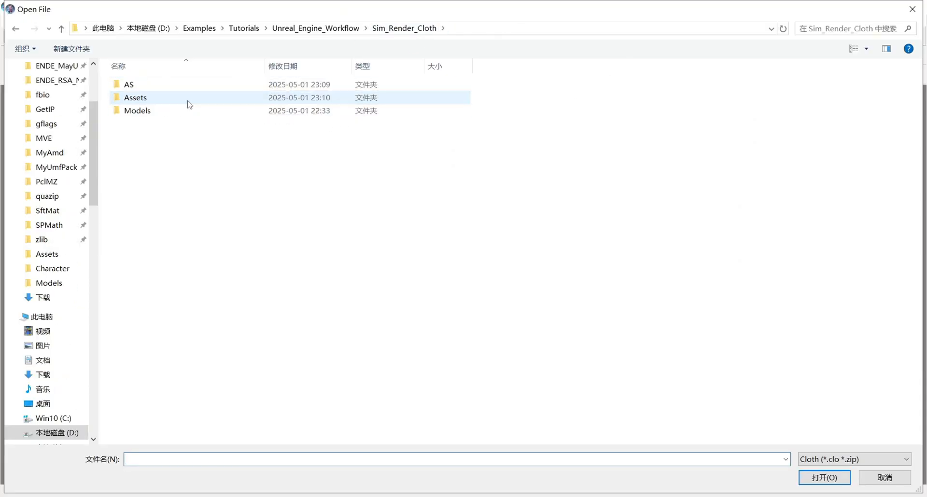
double_click(145, 98)
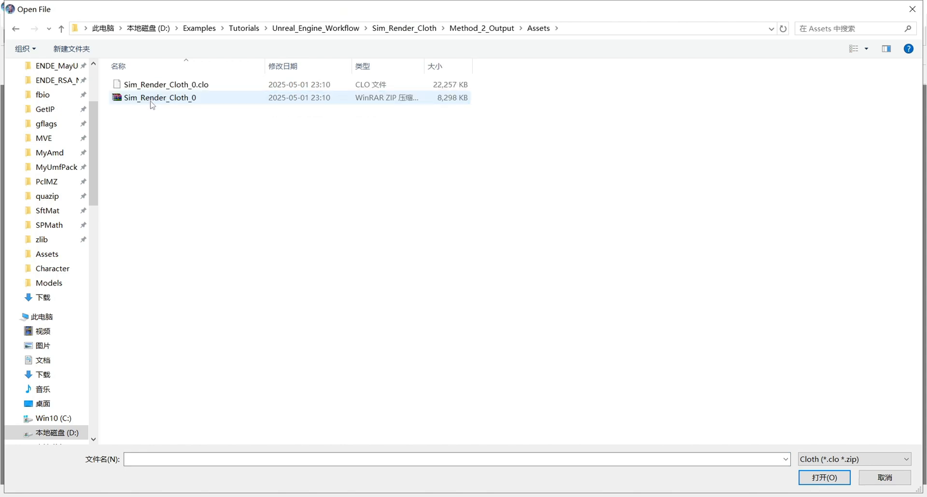
left_click(180, 86)
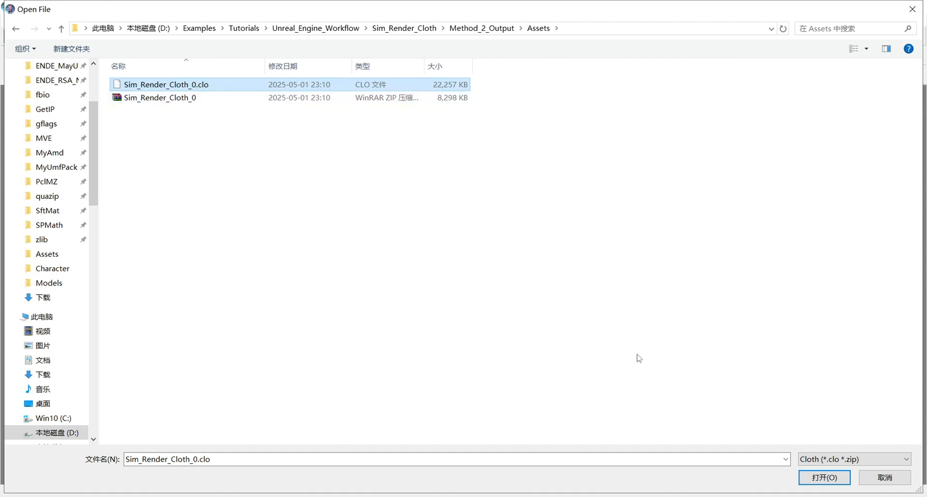
left_click(828, 479)
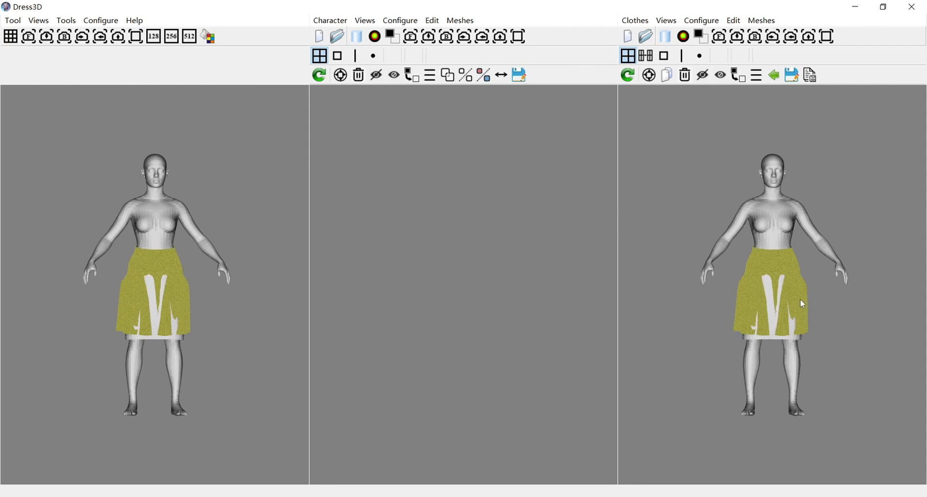
Step: Import the skeletal model Kendra_f_m_n_auto_transformed from the Input Assets folder as the target character, using the No Change import configuration
left_click(337, 41)
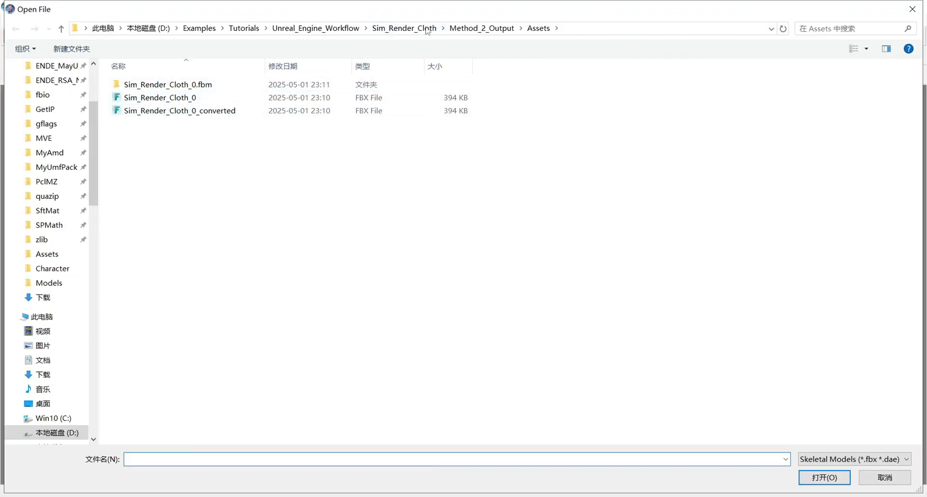
left_click(408, 30)
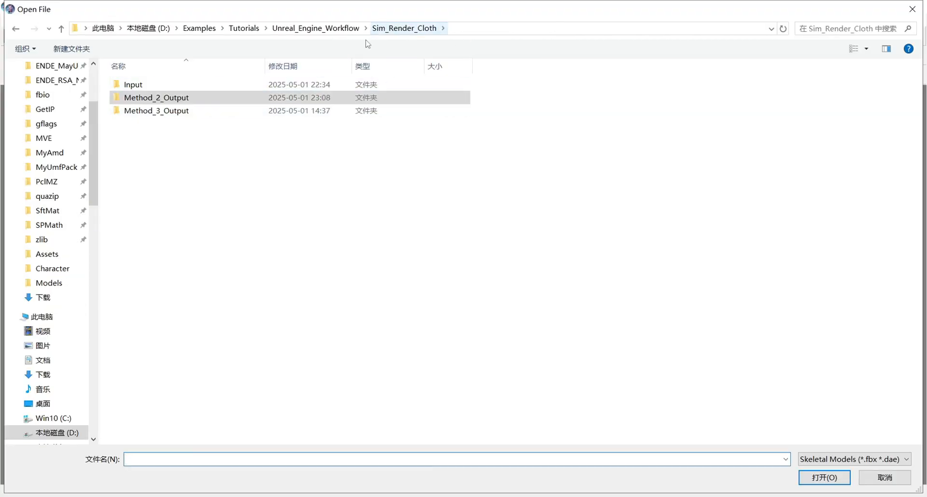
left_click(276, 87)
double_click(276, 86)
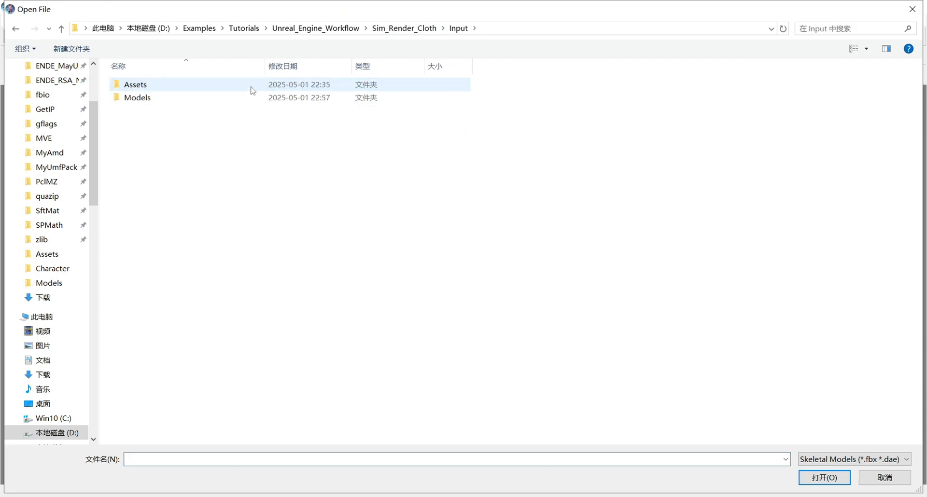
double_click(252, 90)
left_click(218, 88)
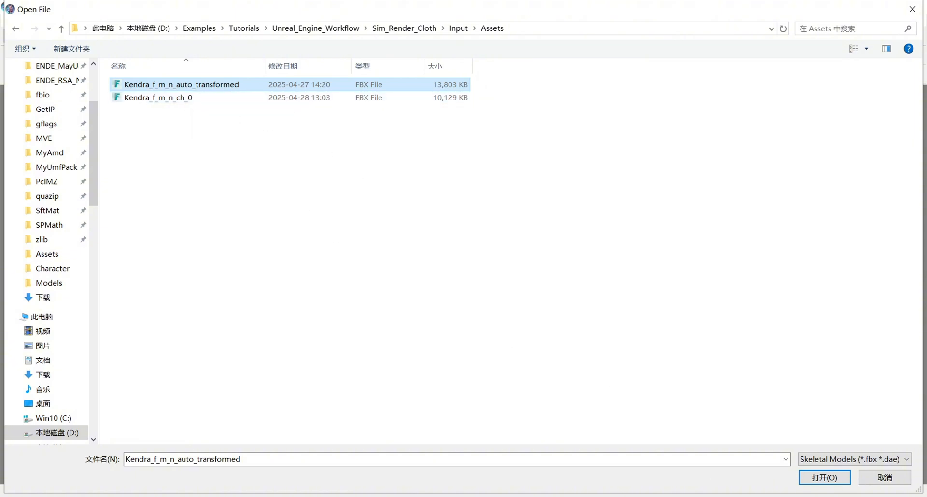
left_click(813, 480)
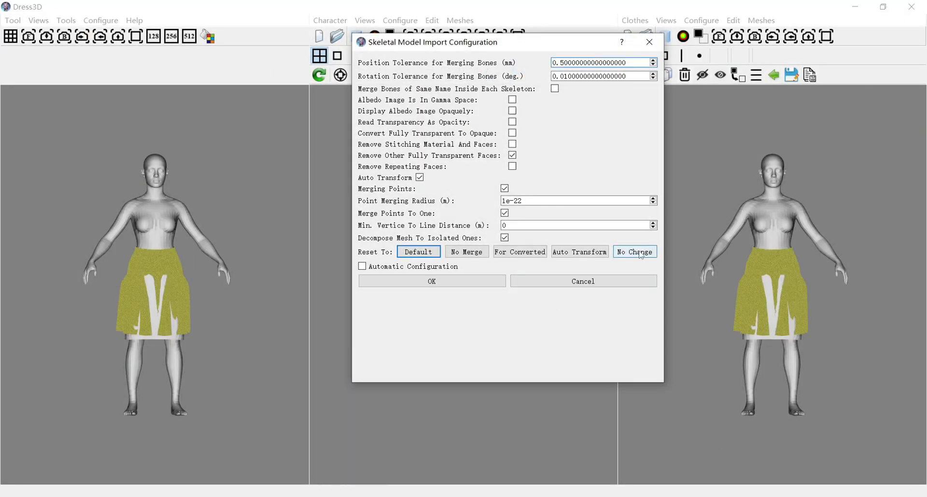
left_click(642, 253)
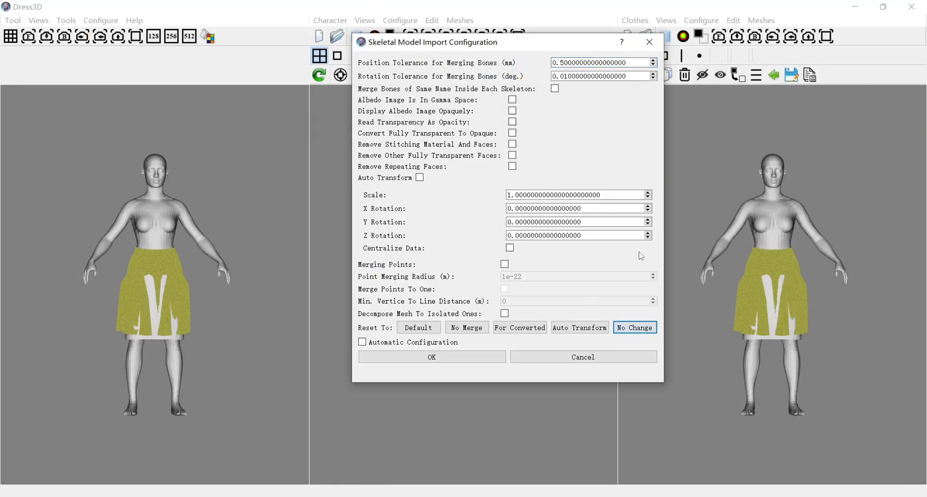
left_click(457, 357)
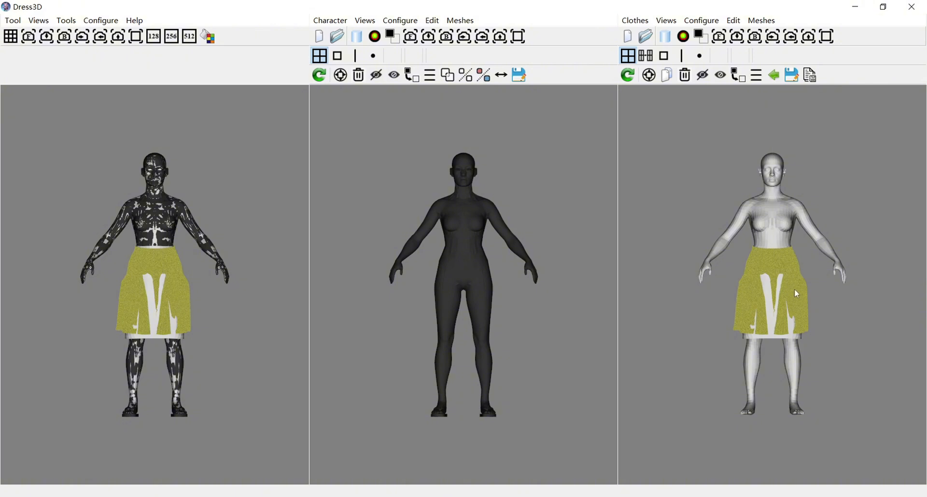
Step: Transfer the skirt from the clothes view onto the character, select it there and review its Render_Cloth entry in the mesh list
left_click(804, 298)
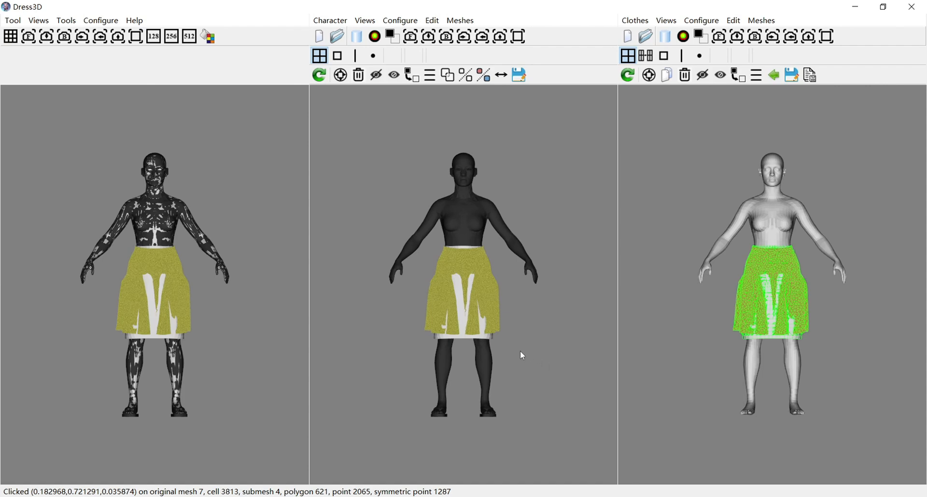
left_click(493, 303)
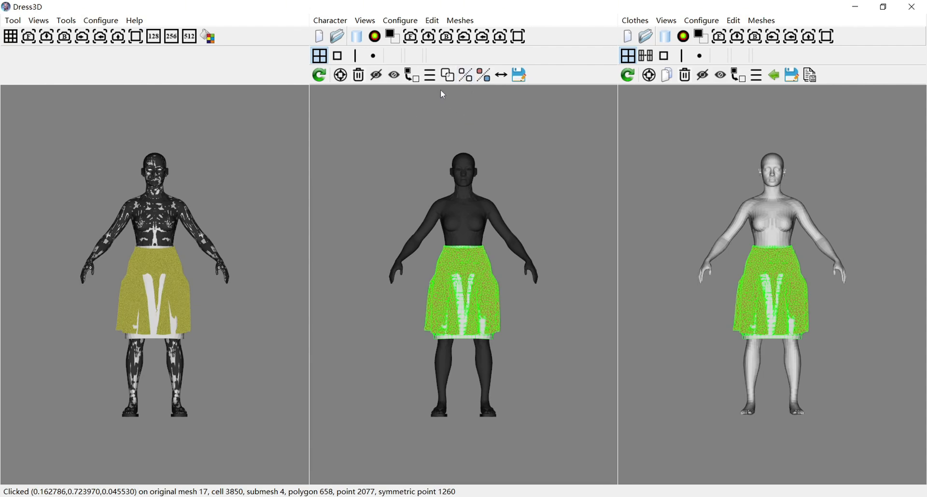
left_click(430, 75)
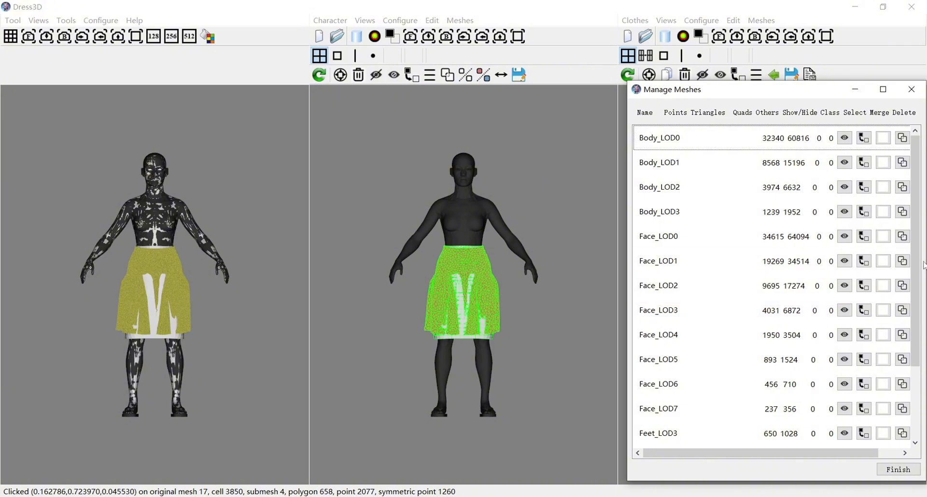
left_click_drag(916, 266, 917, 422)
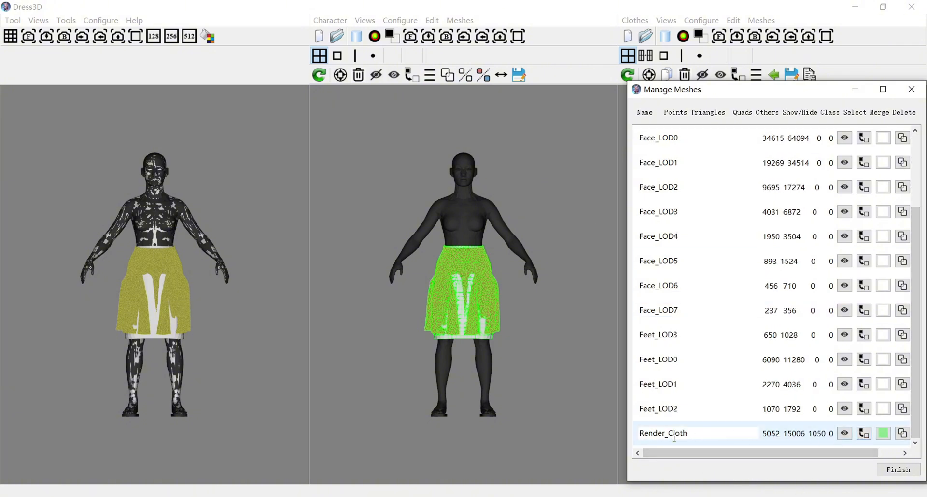
left_click(898, 470)
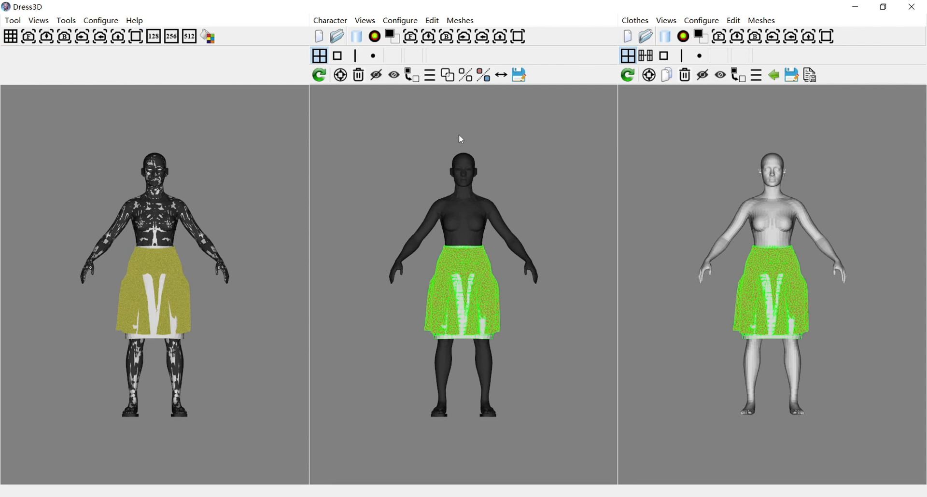
Step: Decompose the character's selected skirt mesh, removing its stitching faces, with point merging radius 1e-22 and minimum vertex-to-line distance 0
left_click(464, 77)
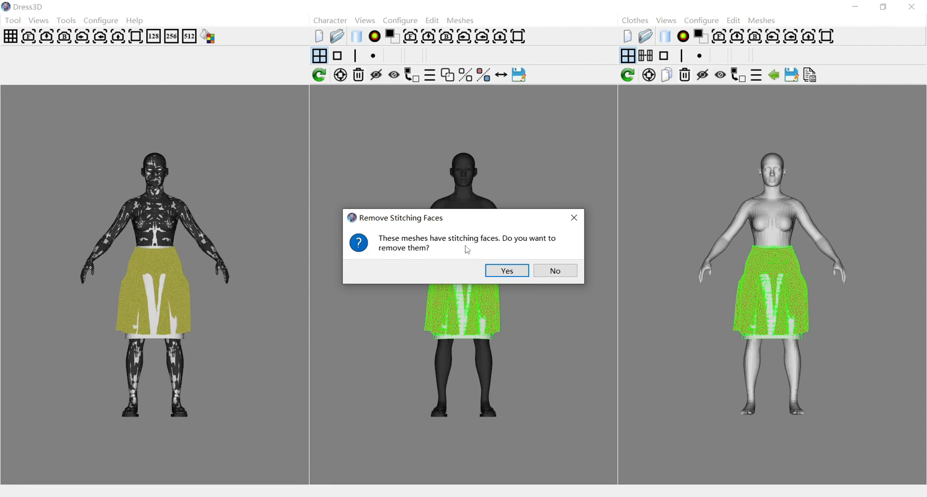
left_click(506, 272)
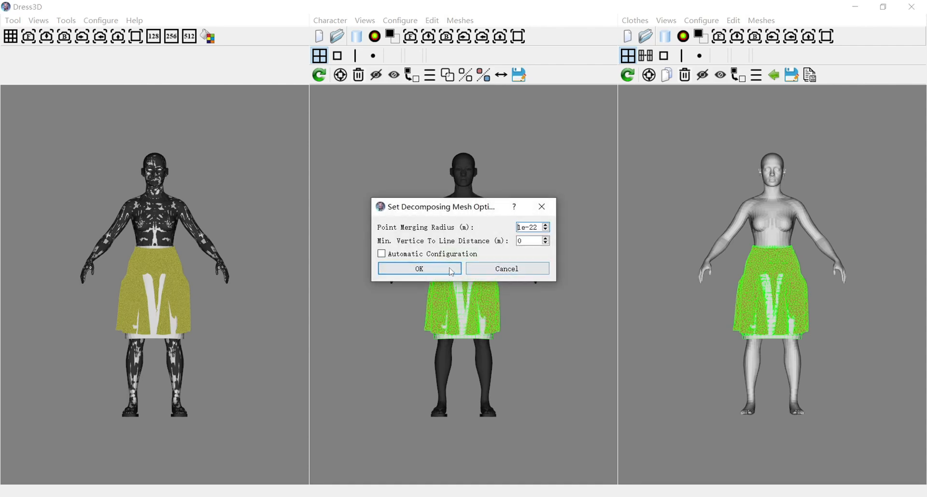
left_click(441, 273)
left_click(463, 272)
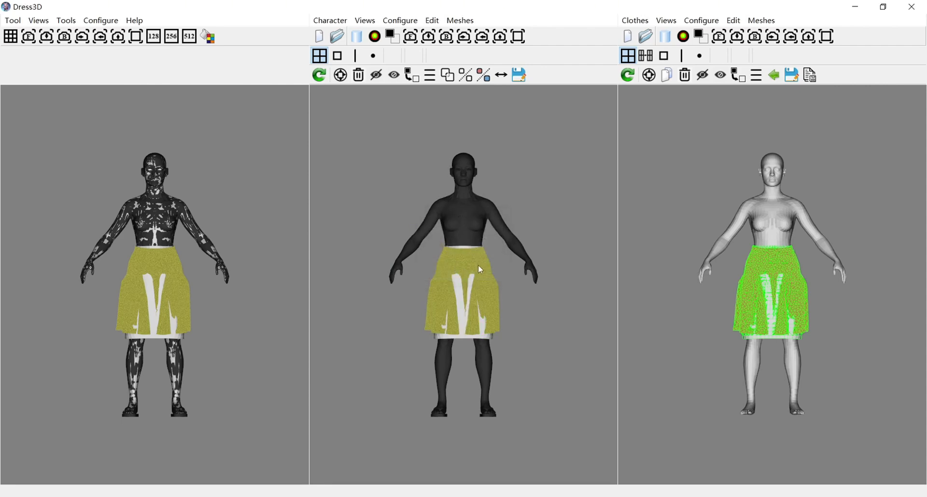
Step: Identify the character's Render_Cloth_0 and Render_Cloth_1 meshes by selecting and deselecting each one in the mesh list
left_click(430, 77)
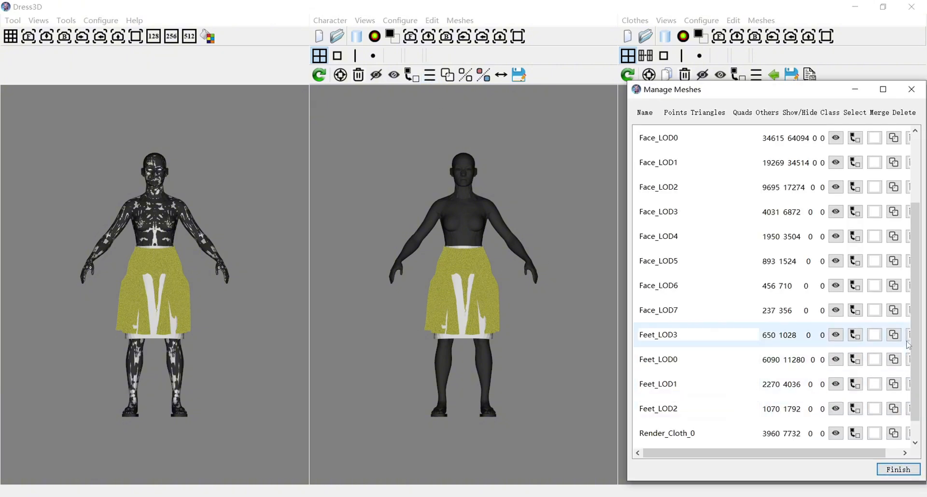
scroll(773, 386, "down", 1)
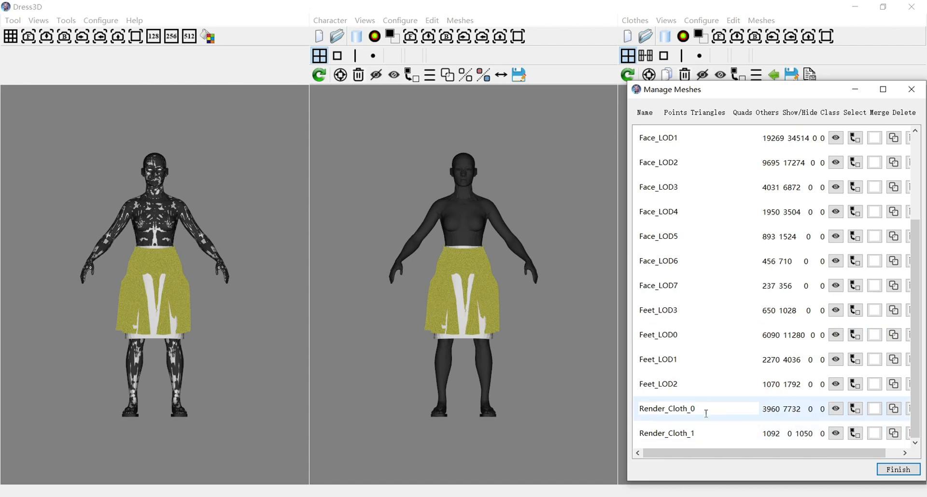
left_click(875, 409)
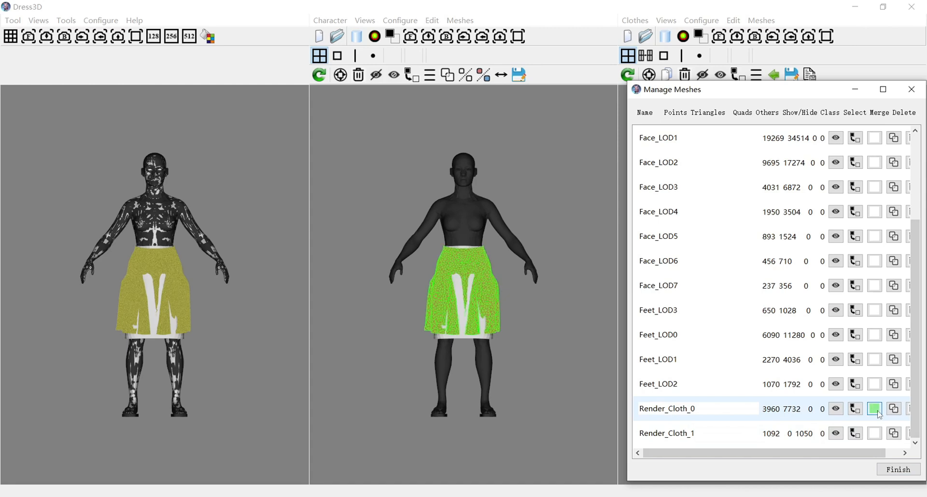
left_click(876, 409)
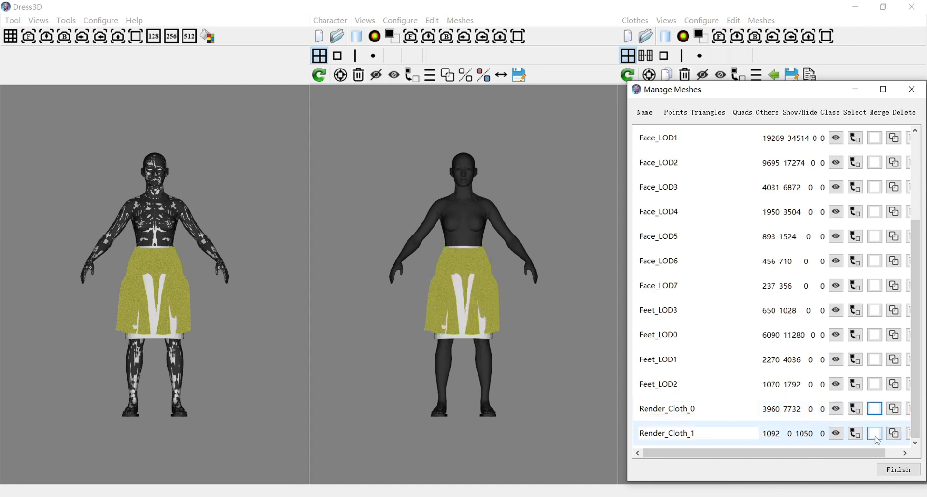
left_click(875, 433)
left_click(875, 435)
Step: Rename the mesh Render_Cloth_1 to Sim_Cloth and Render_Cloth_0 to Render_Cloth, then close the mesh list
left_click_drag(702, 432, 691, 434)
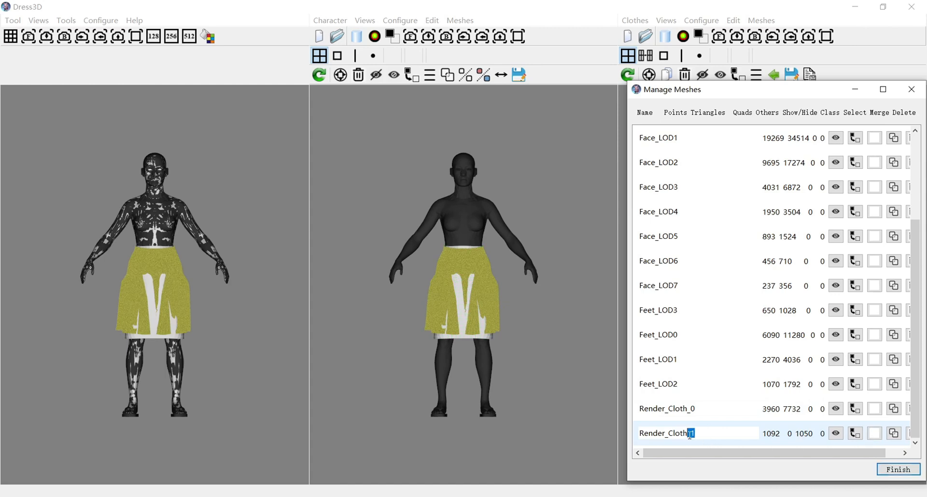
key("BackSpace")
left_click_drag(666, 434, 637, 438)
type("Sim_Cloth")
left_click(698, 408)
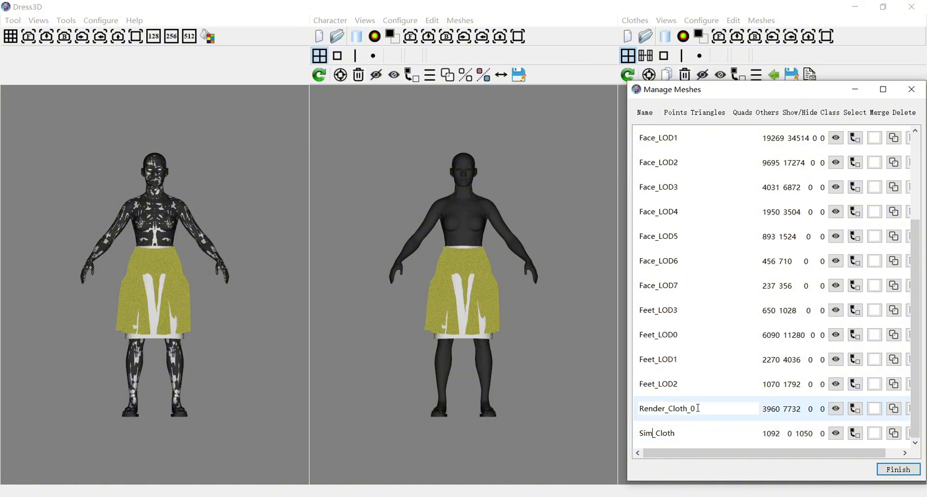
key("BackSpace")
key("BackSpace")
left_click(741, 437)
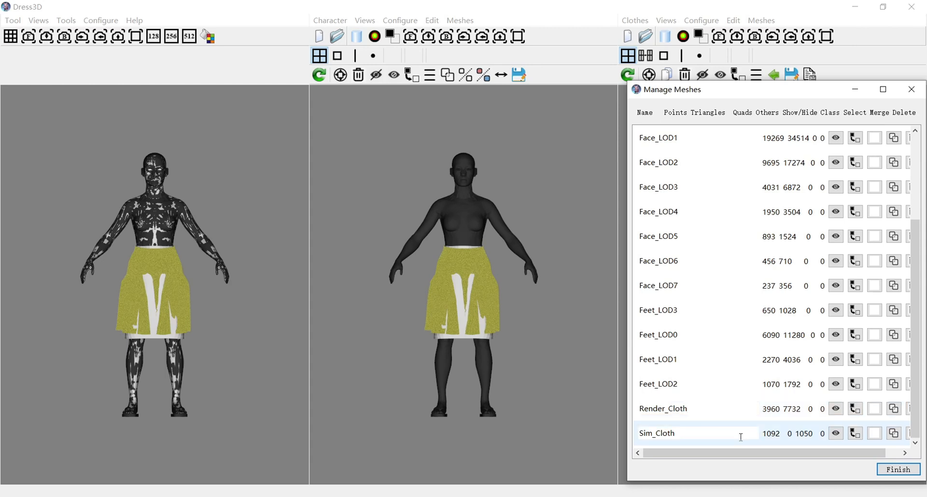
left_click(874, 409)
left_click(874, 434)
left_click(899, 470)
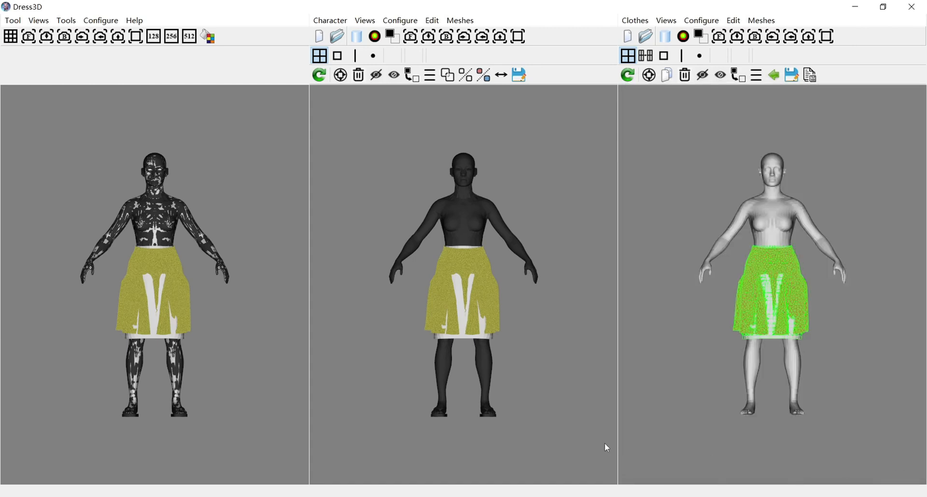
Step: Export the character's yellow render skirt as Render_Cloth.fbx to Method_2_Output's Models folder, replacing the existing file, as binary FBX 2020 retargeted to Unreal Engine 5
left_click(496, 296)
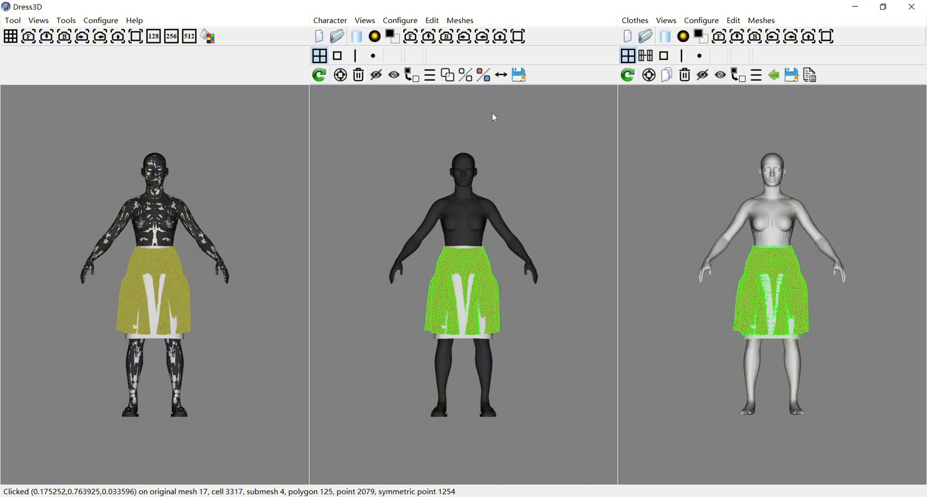
left_click(526, 80)
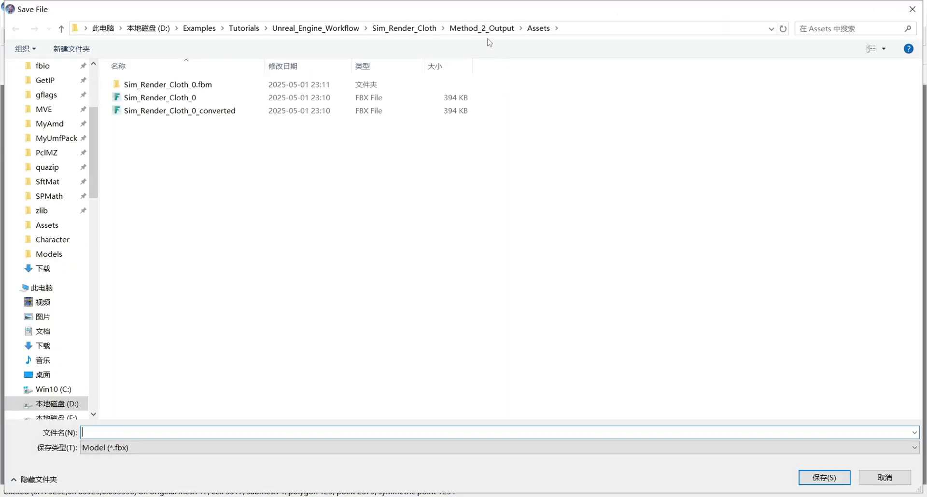
left_click(464, 30)
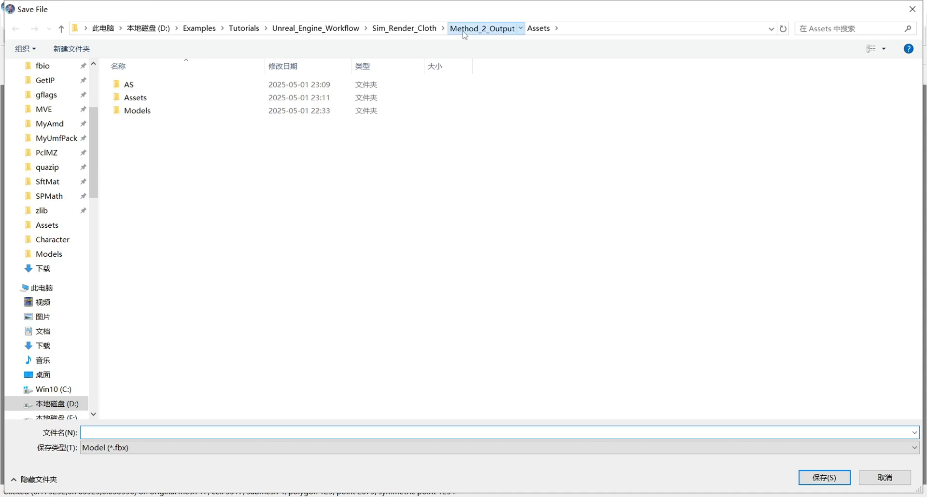
double_click(161, 111)
left_click(172, 85)
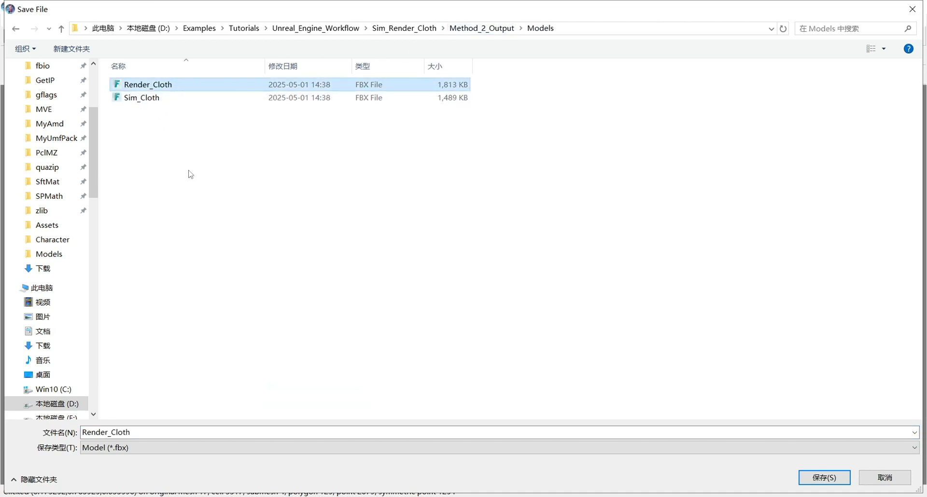
left_click(808, 484)
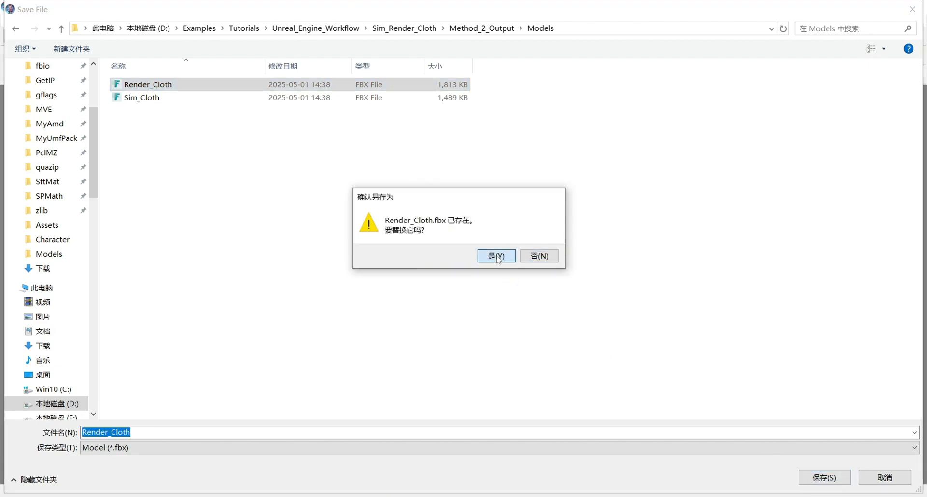
left_click(497, 258)
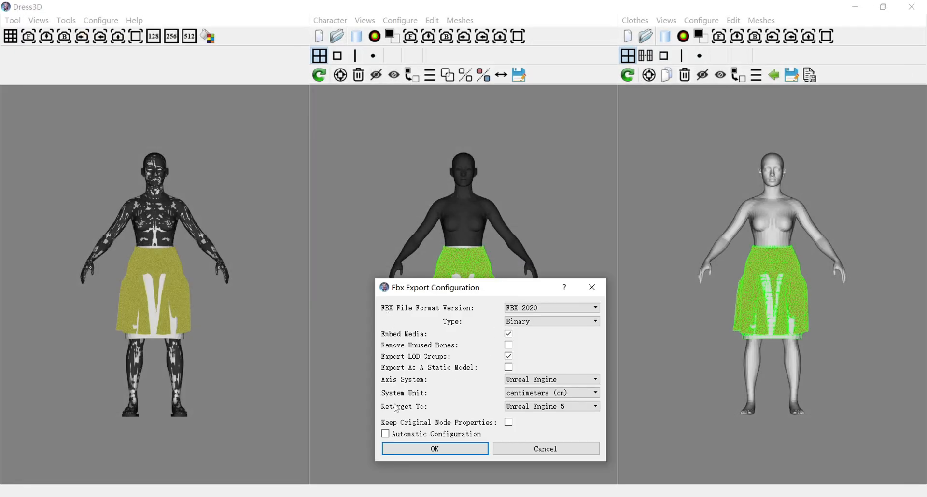
left_click(431, 449)
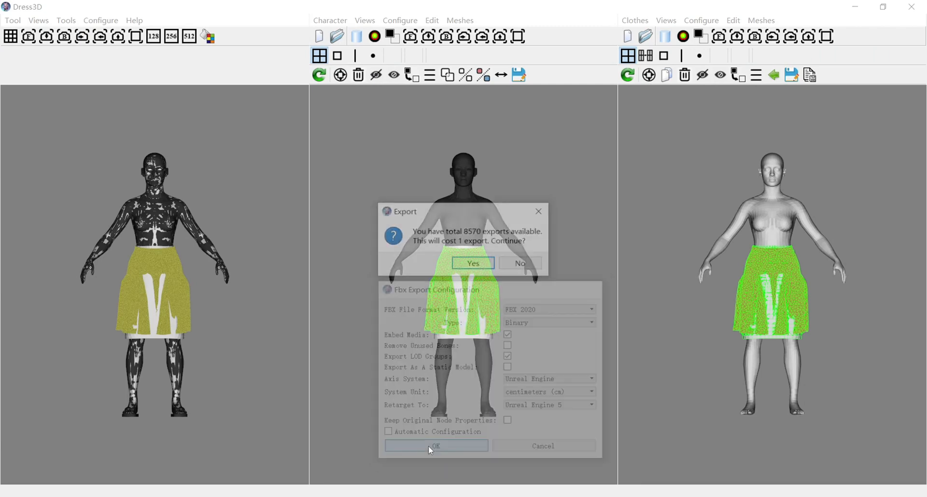
left_click(469, 260)
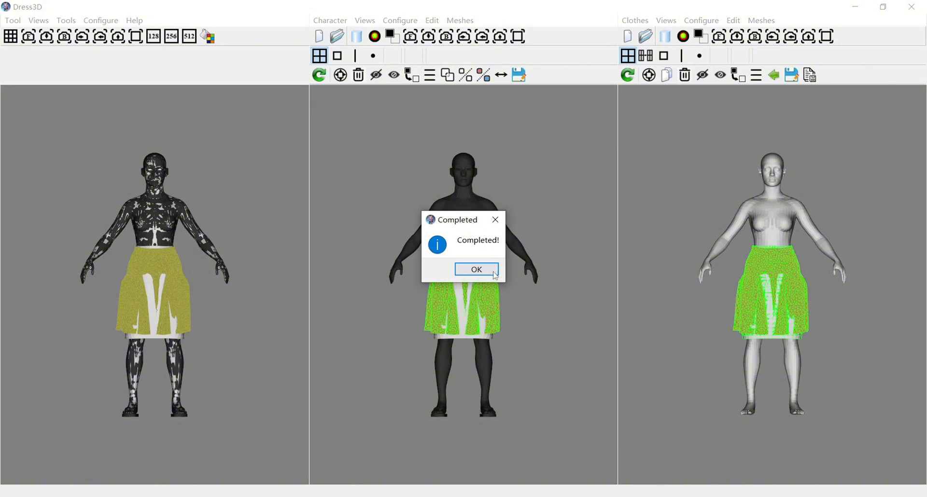
left_click(476, 269)
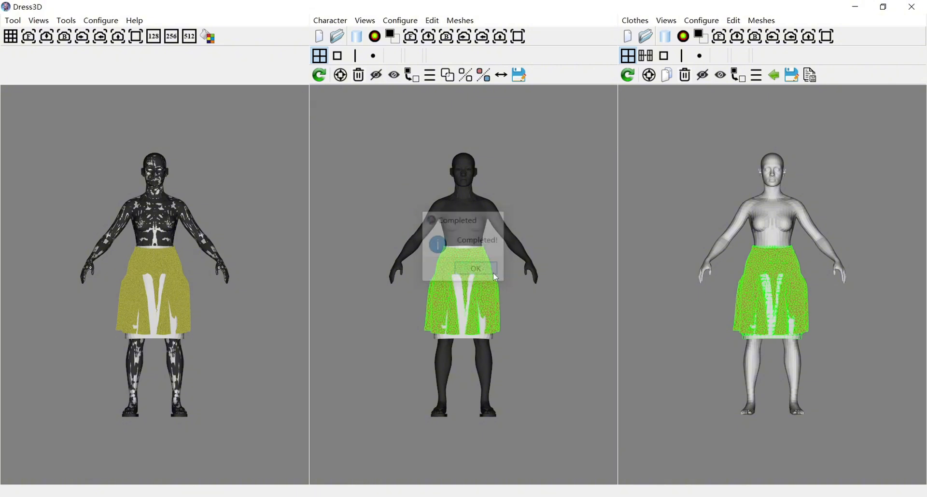
Step: Clear the render skirt selection, select the white simulation cloth on the character and check its Sim_Cloth entry in the mesh list
left_click(320, 78)
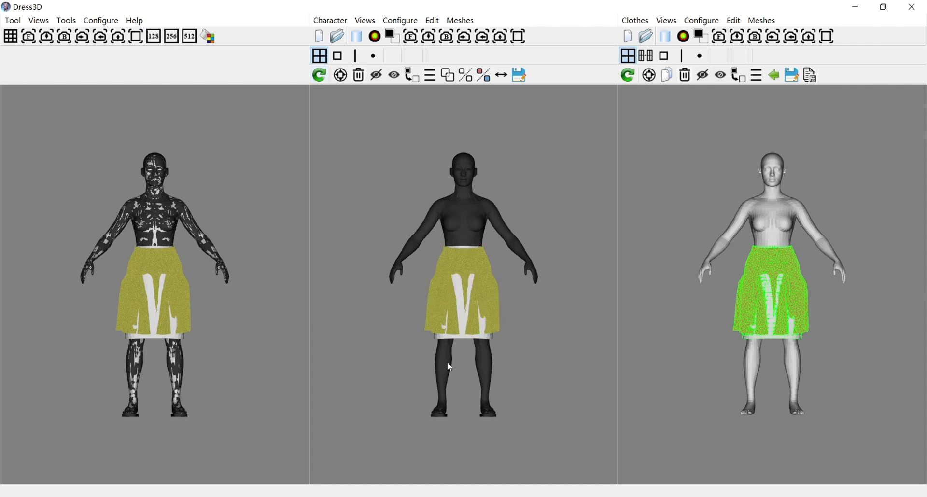
left_click(457, 337)
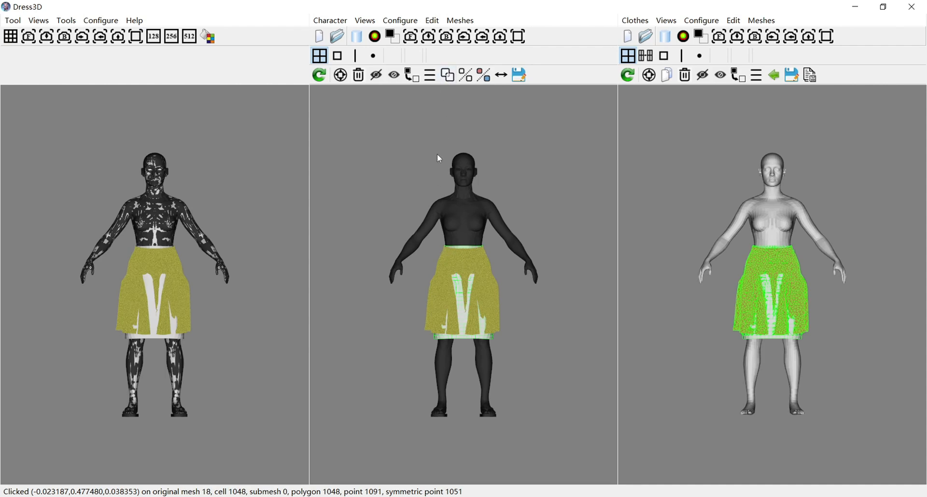
left_click(430, 76)
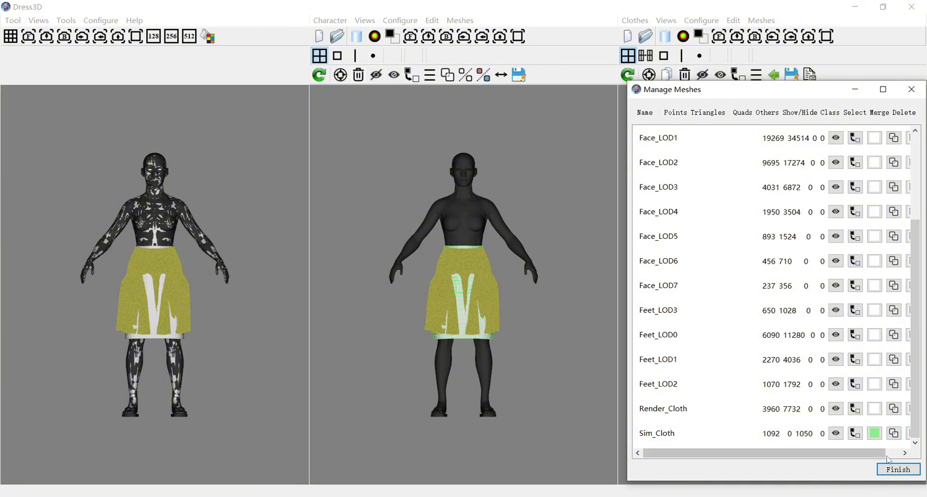
left_click(897, 469)
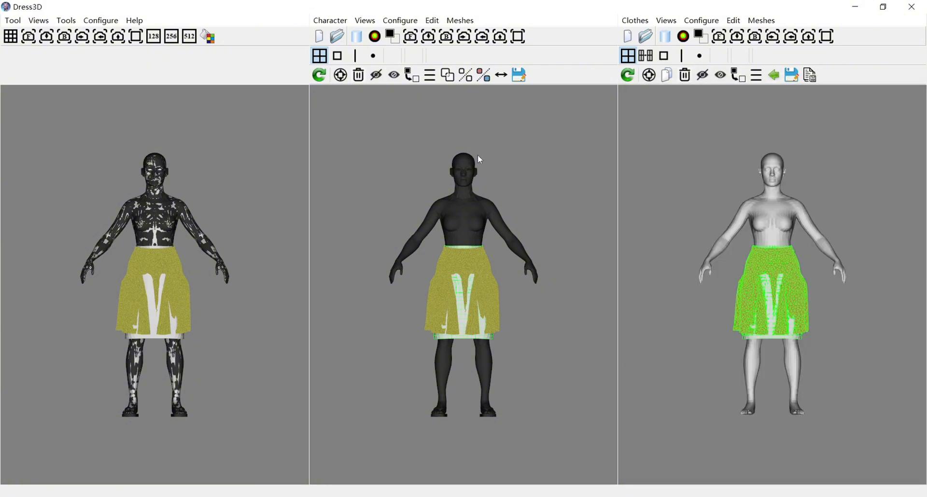
Step: Export the selected simulation cloth as Sim_Cloth.fbx to the Models folder, replacing the existing file, as binary FBX 2020 retargeted to Unreal Engine 5
left_click(520, 75)
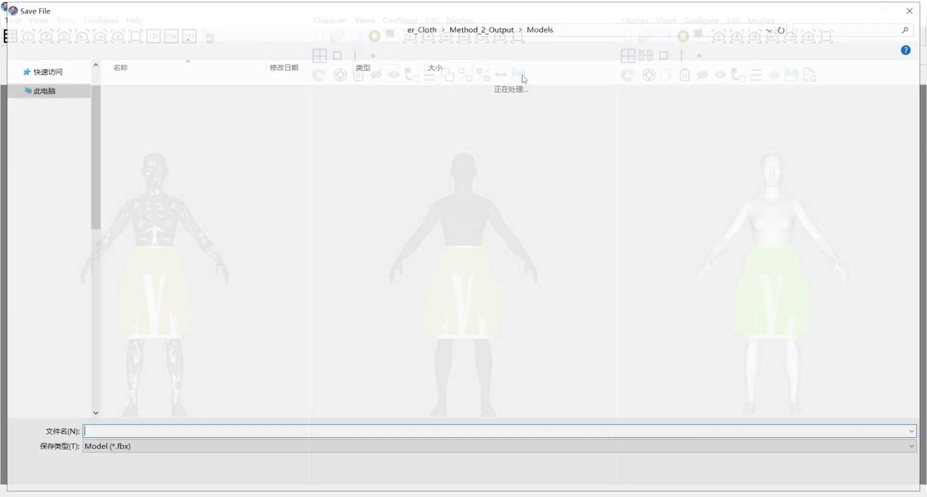
left_click(162, 98)
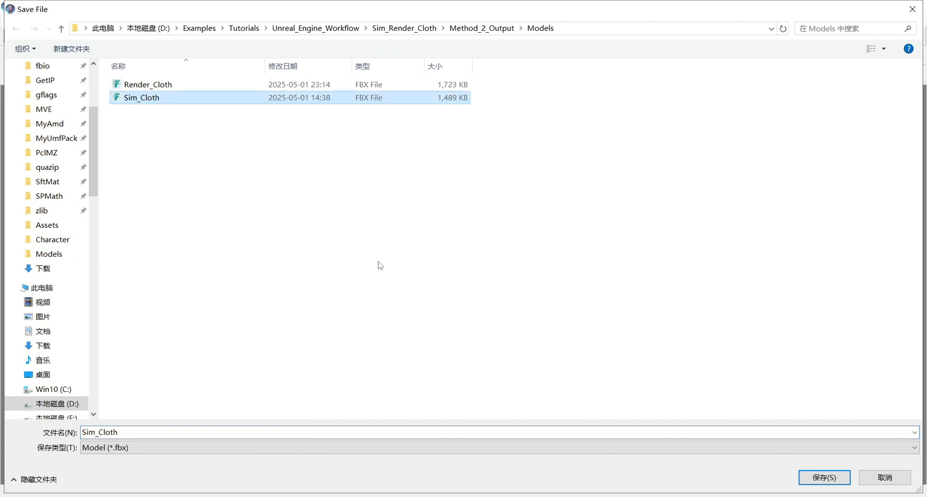
left_click(824, 477)
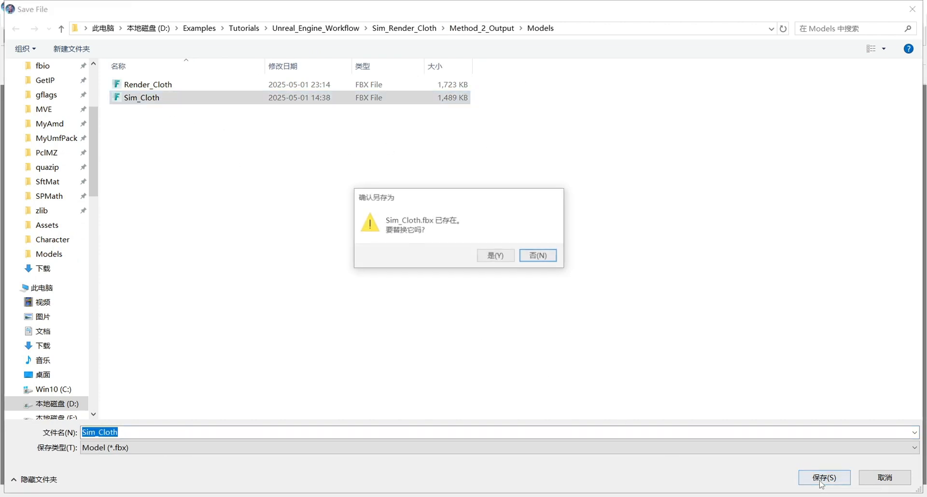
left_click(497, 259)
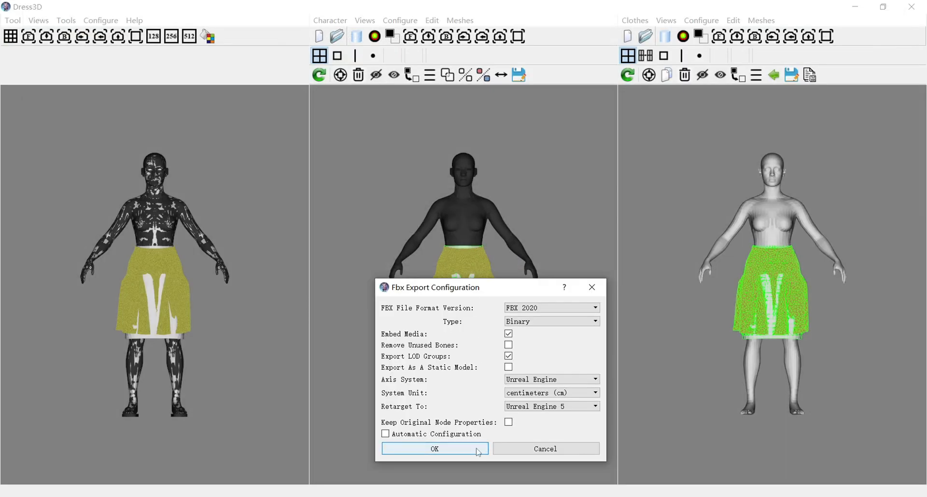
left_click(479, 450)
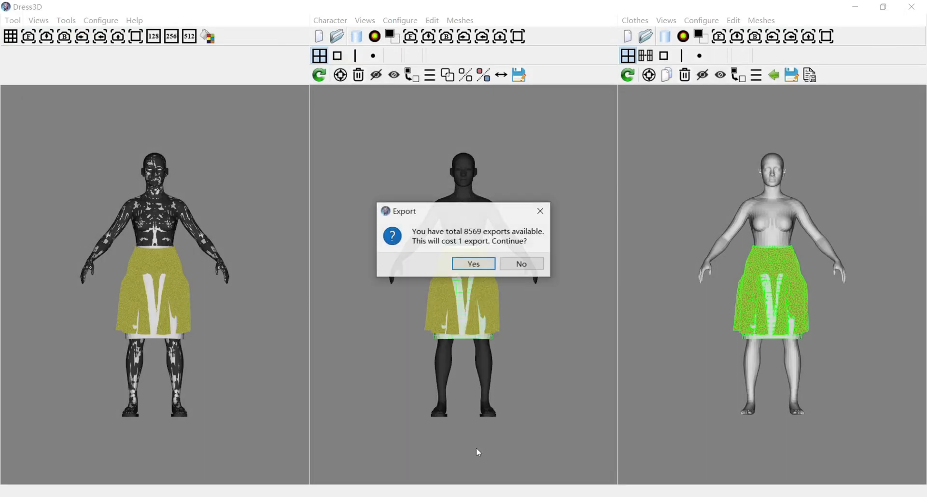
left_click(474, 264)
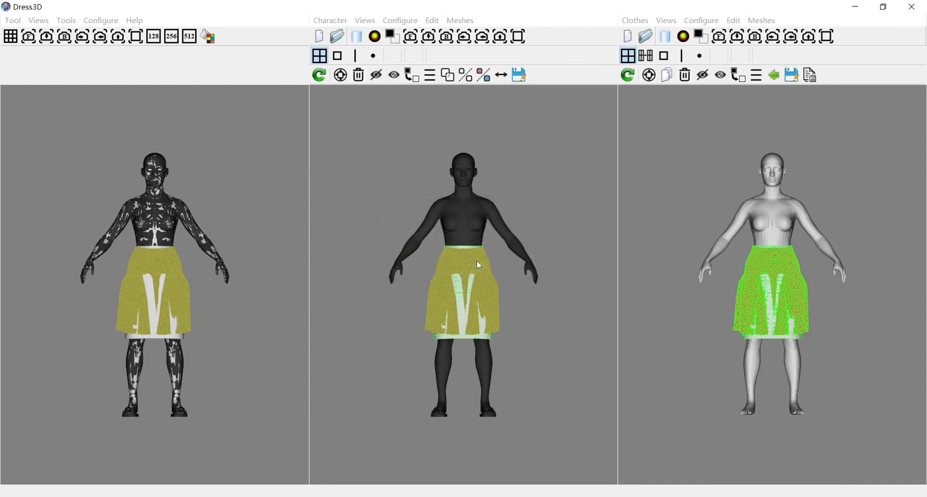
left_click(483, 271)
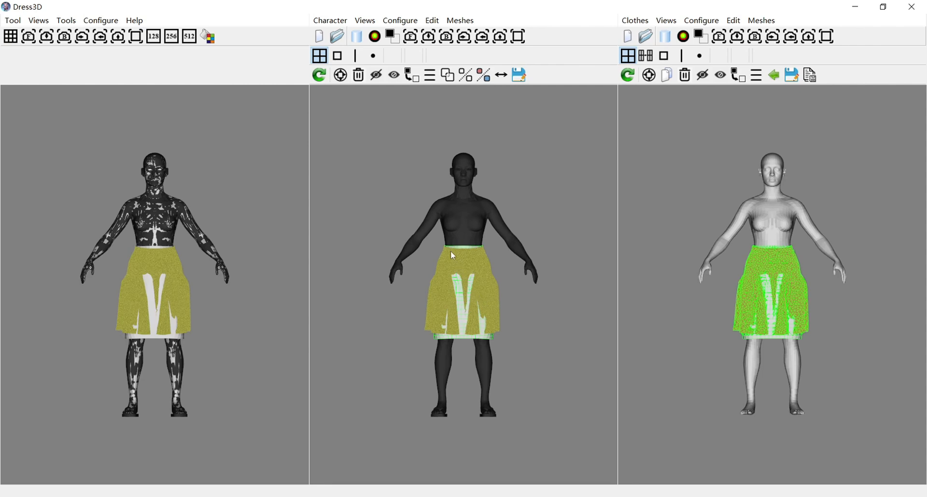
Step: Switch to the Cloth Convertor tool, clearing the current dressing results
left_click(13, 21)
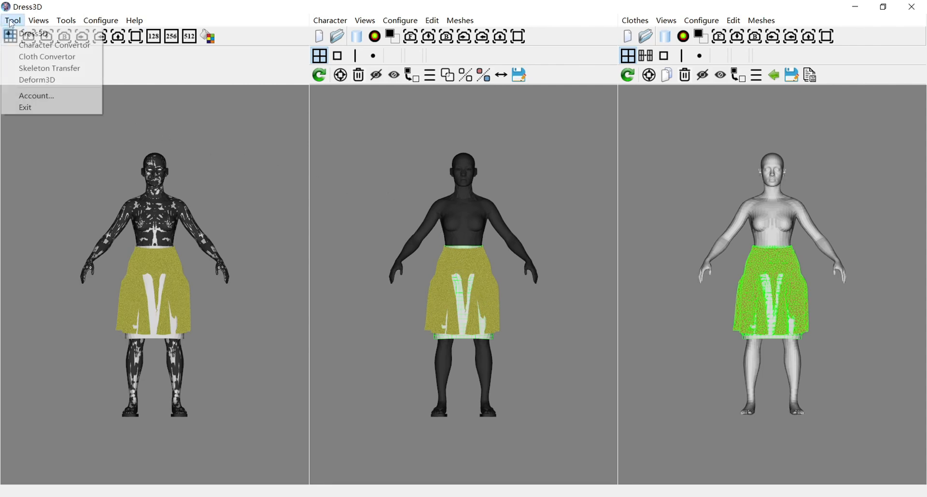
left_click(50, 58)
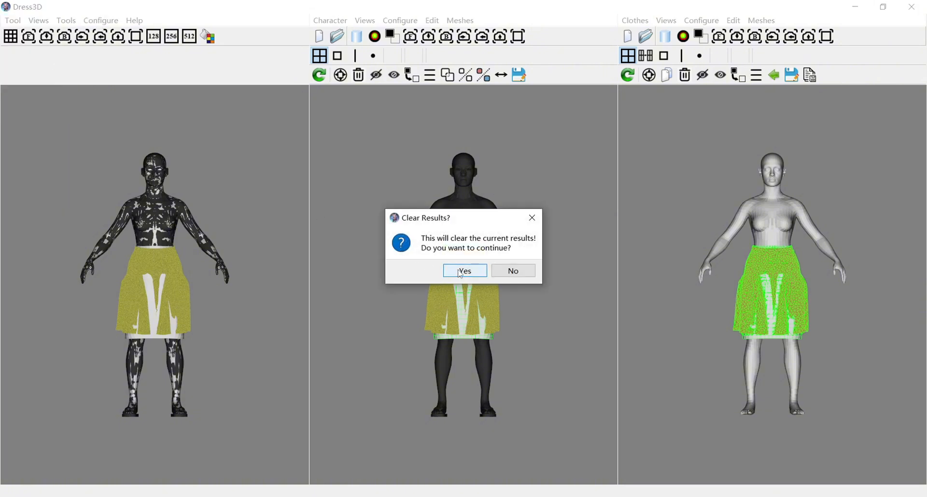
left_click(460, 273)
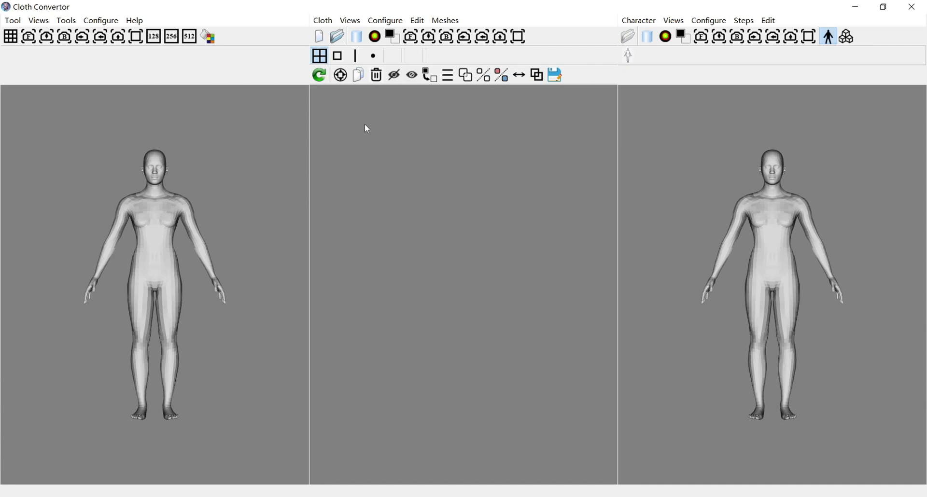
Step: Import Body_Sim_Render_Cloth from the Input Models folder as a static cloth model with the No Change preset, and check its mesh list
left_click(338, 38)
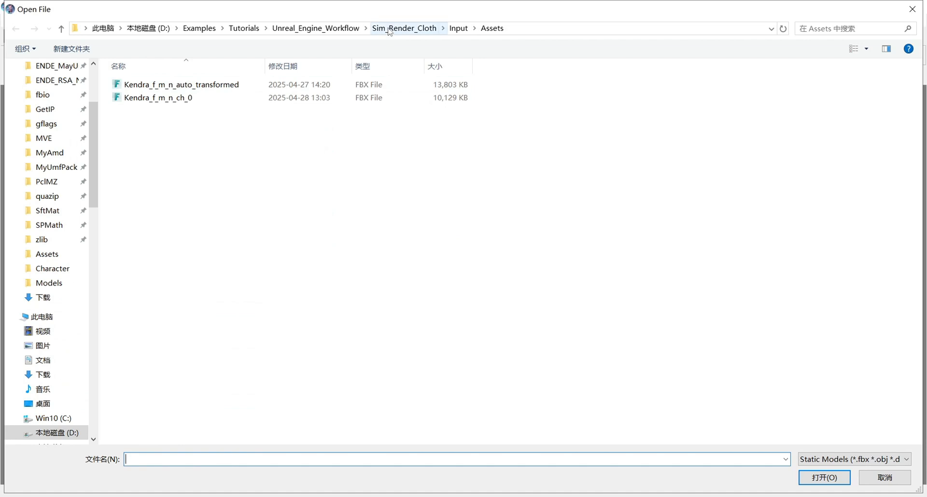
left_click(389, 30)
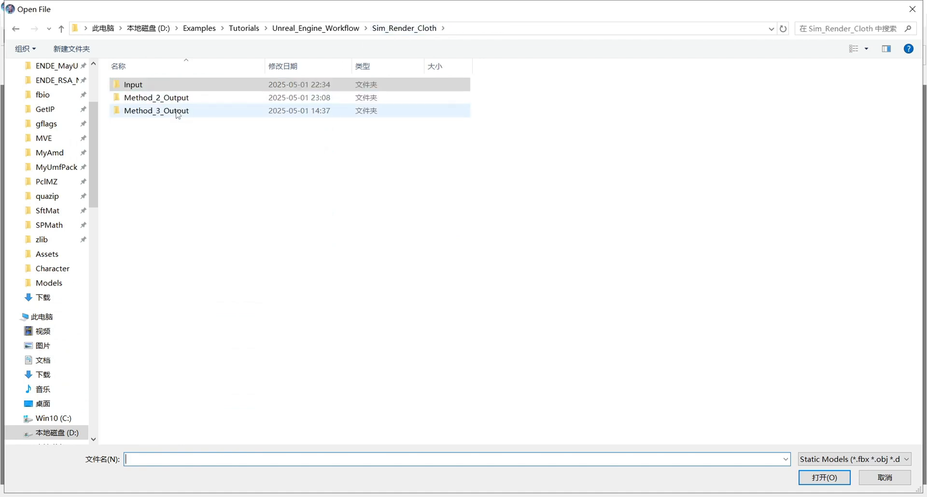
double_click(162, 84)
double_click(164, 99)
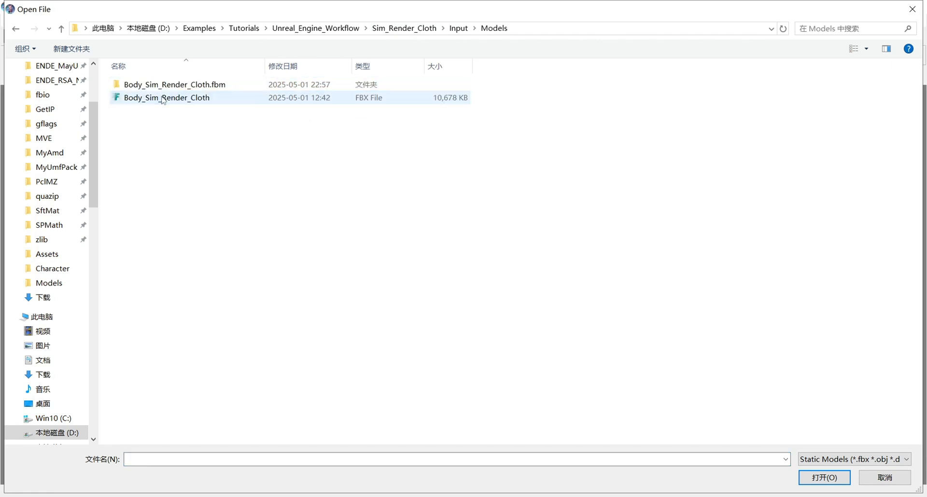
left_click(154, 100)
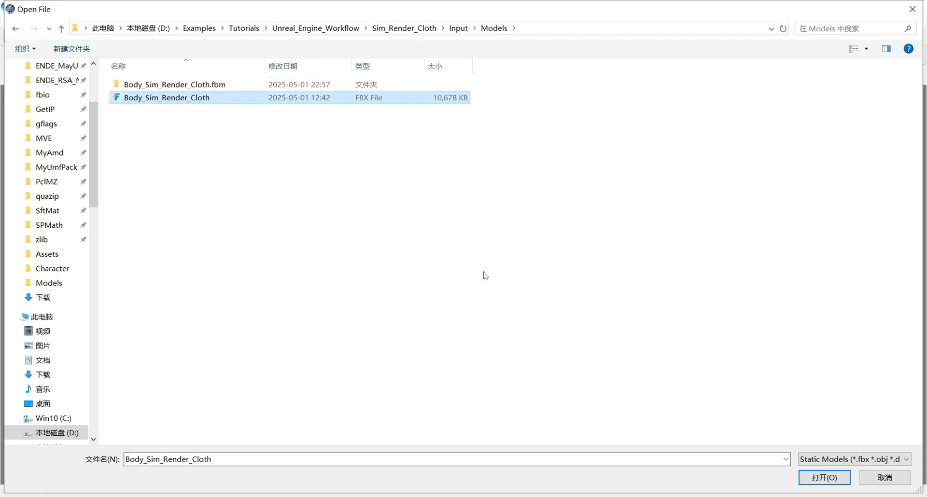
left_click(825, 477)
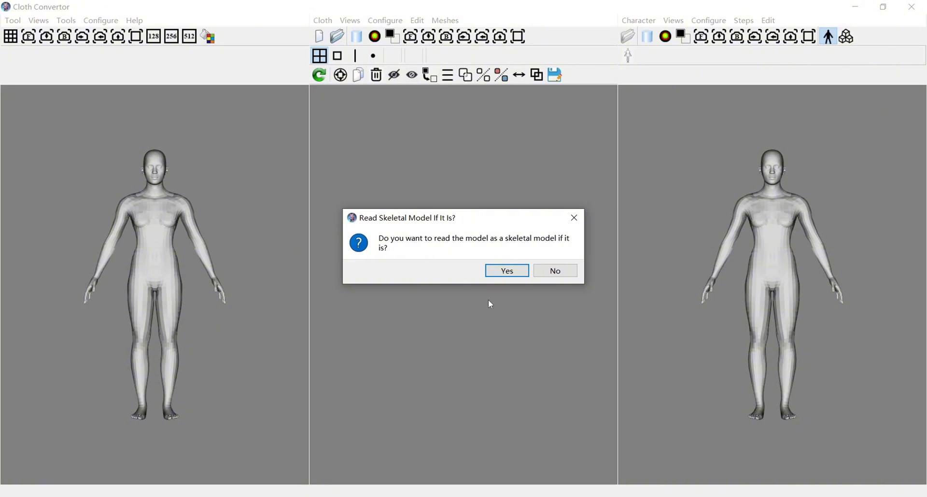
left_click(552, 270)
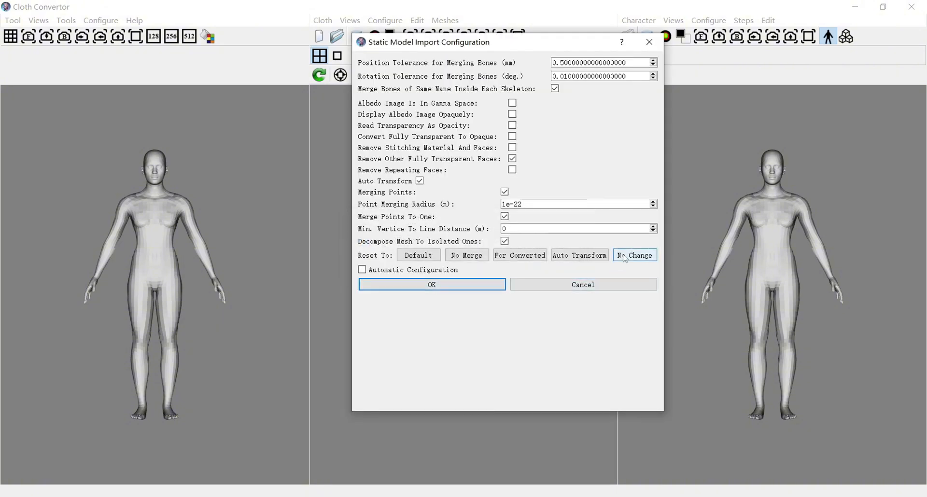
left_click(472, 399)
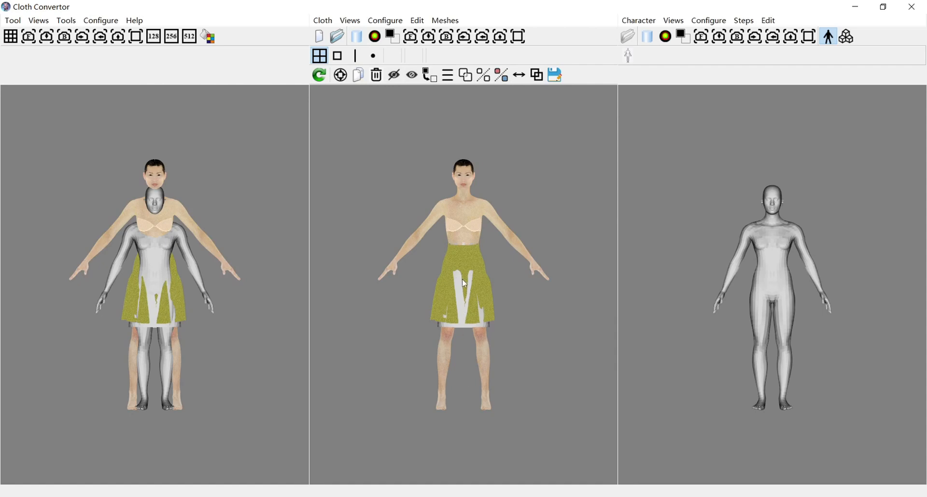
left_click(448, 75)
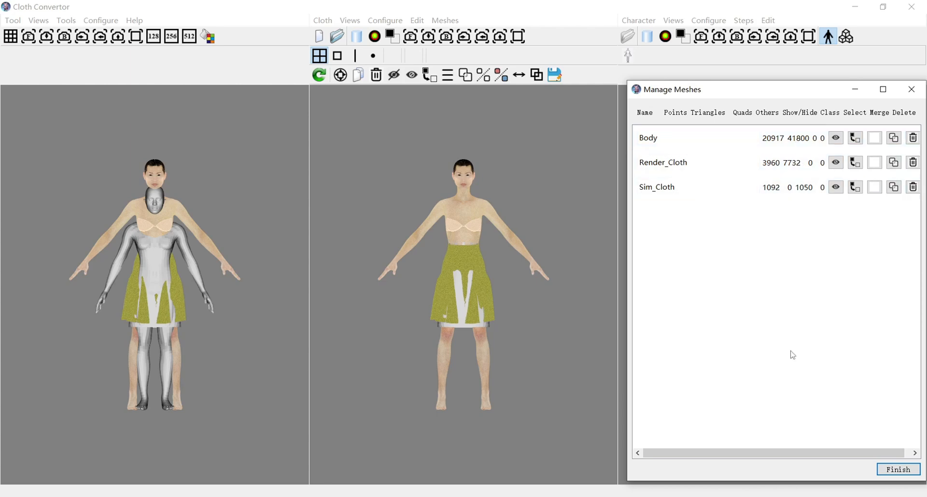
left_click(897, 470)
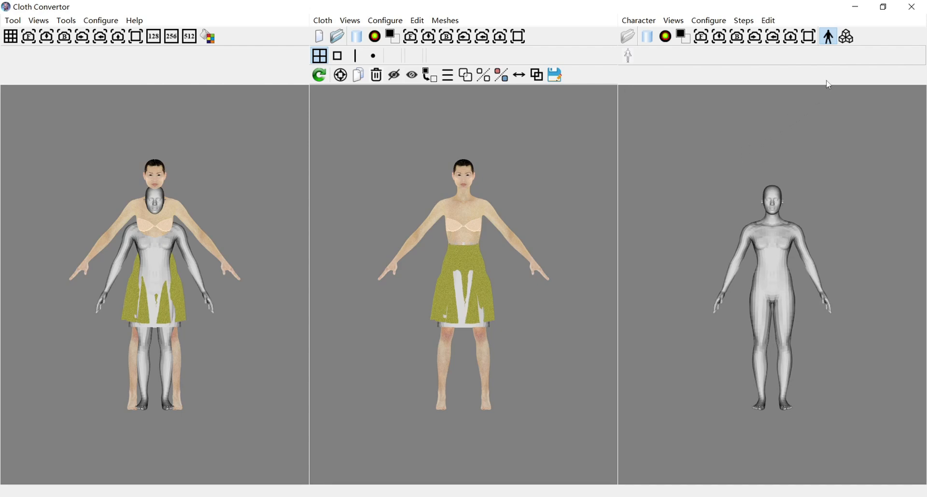
Step: Switch the character side to mesh mode and load Body.as from Method_2_Output's AS folder as the character shape
left_click(850, 38)
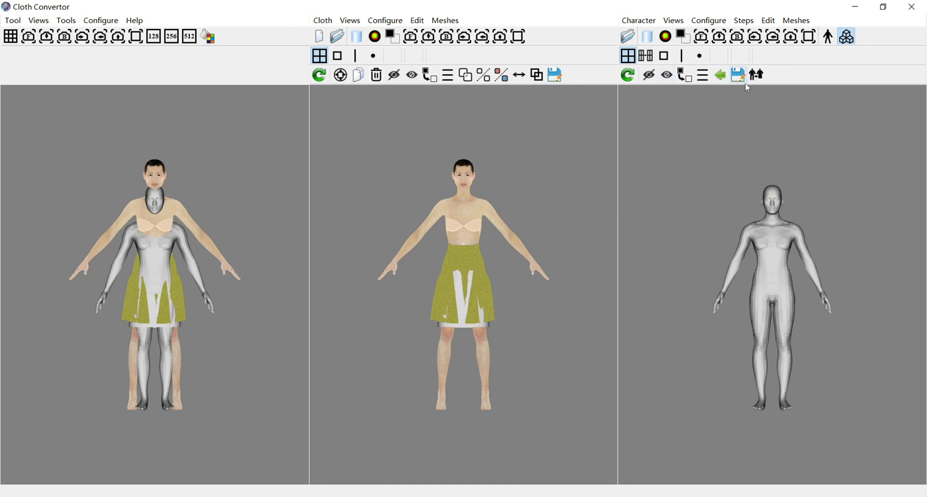
left_click(629, 37)
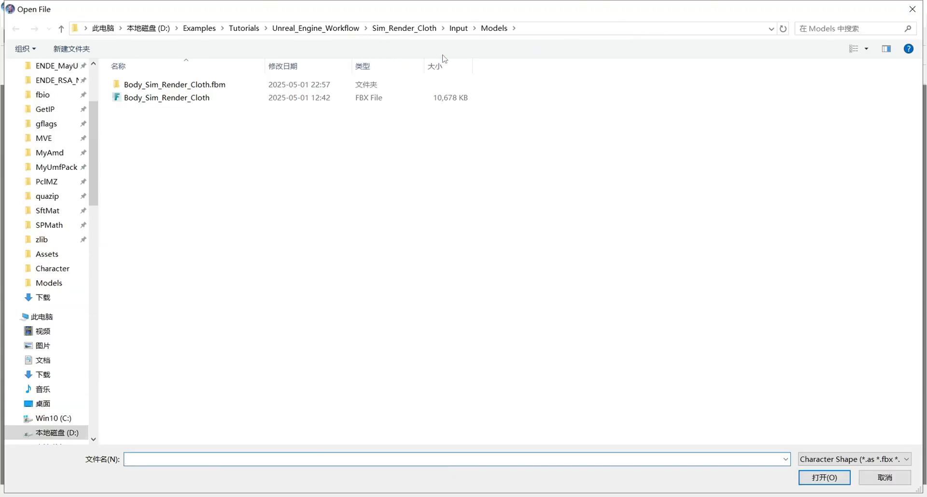
left_click(418, 29)
left_click(206, 101)
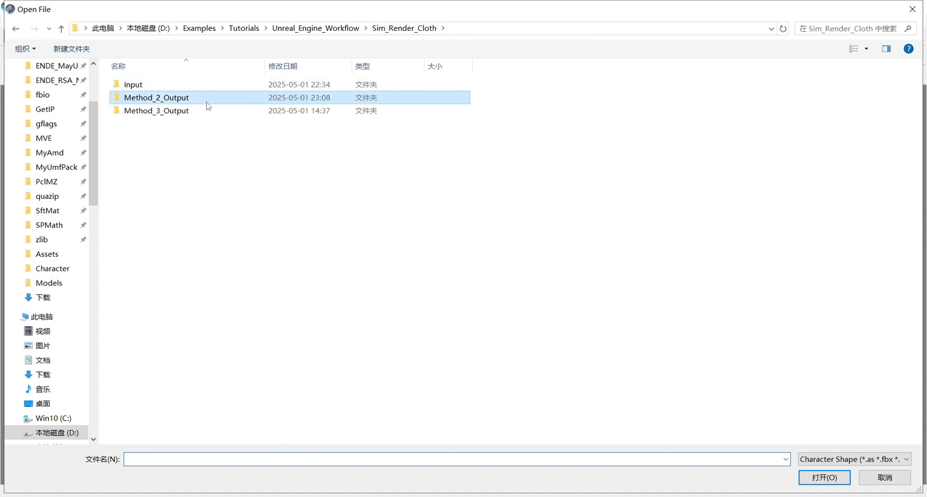
double_click(207, 100)
double_click(144, 89)
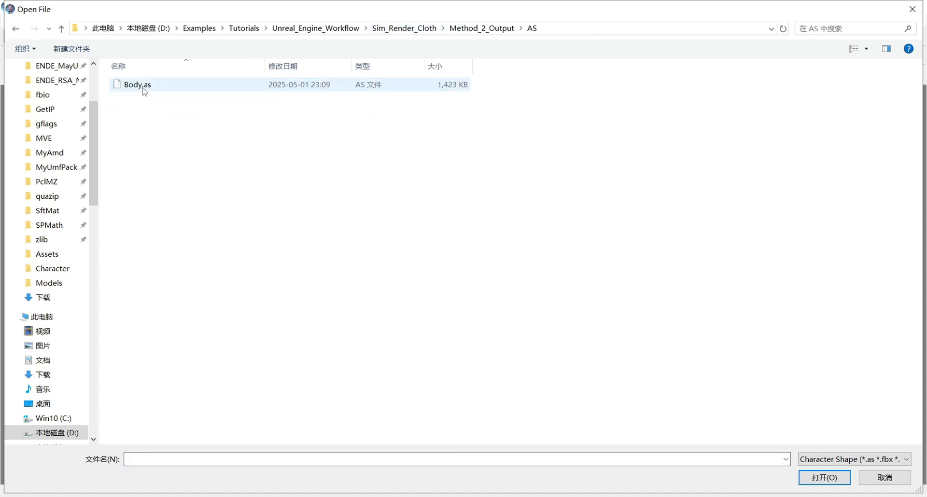
left_click(145, 91)
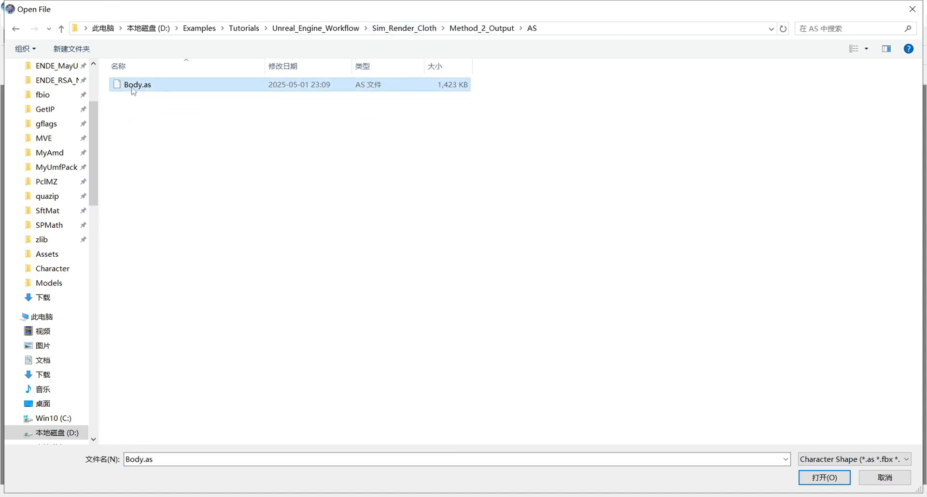
left_click(820, 482)
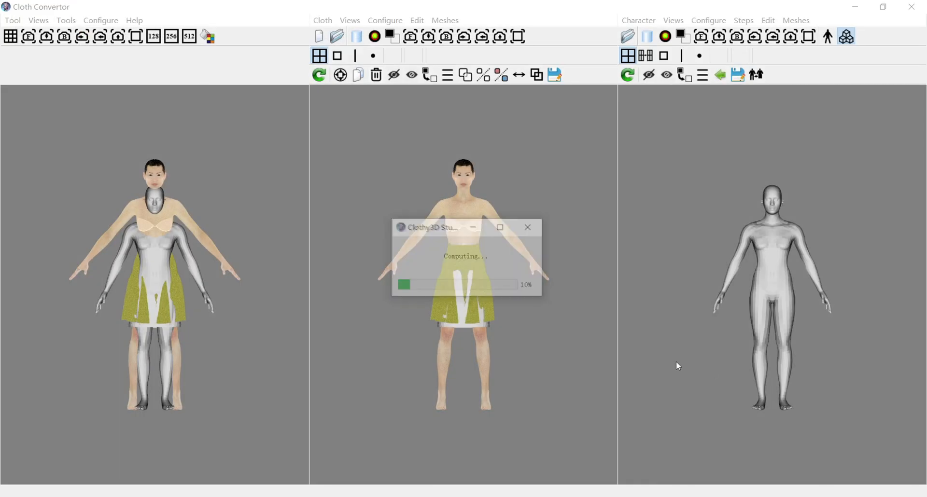
left_click(475, 271)
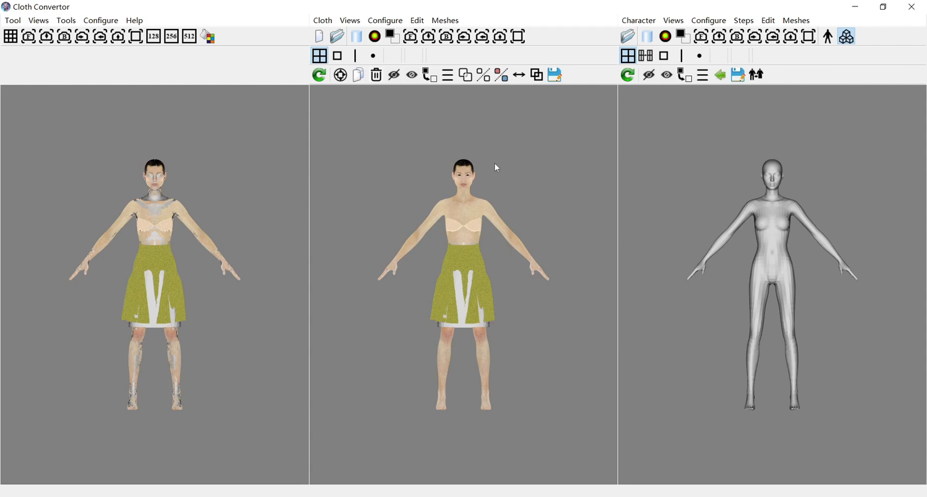
Step: Delete the Body mesh from the imported cloth model, keeping only the two skirt meshes
left_click(478, 216)
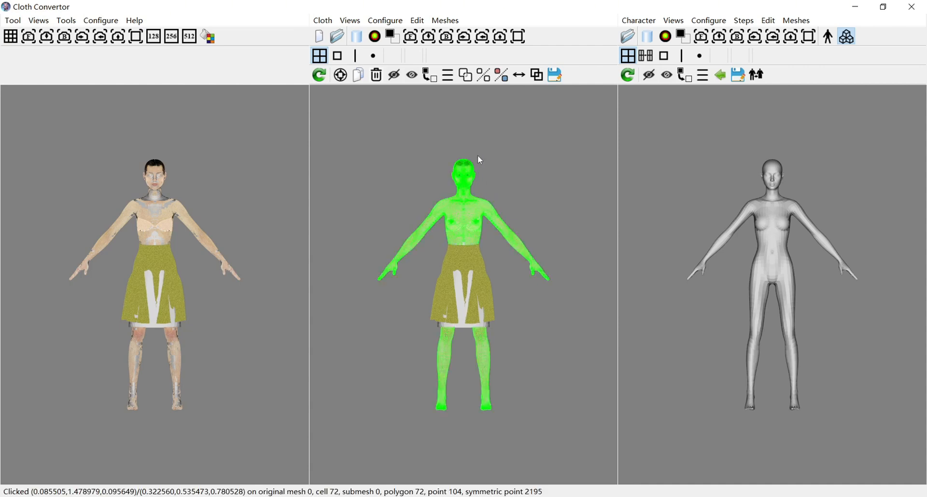
left_click(380, 80)
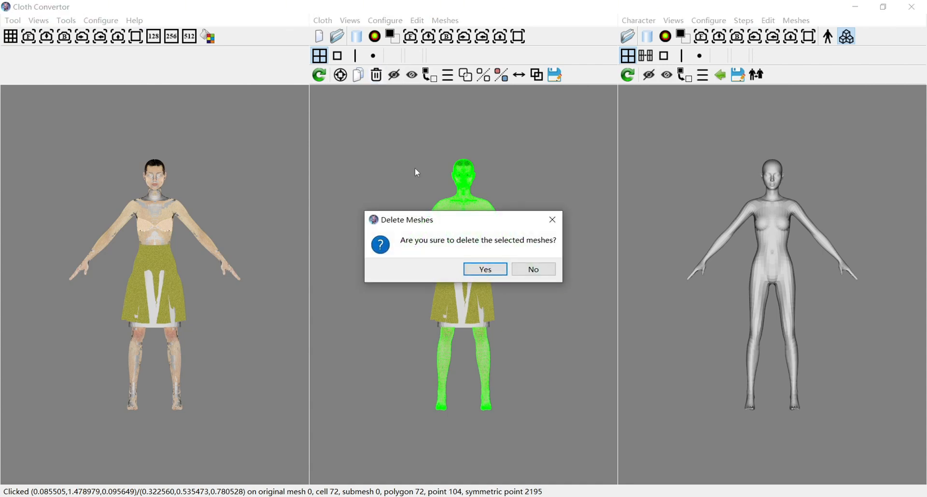
left_click(489, 273)
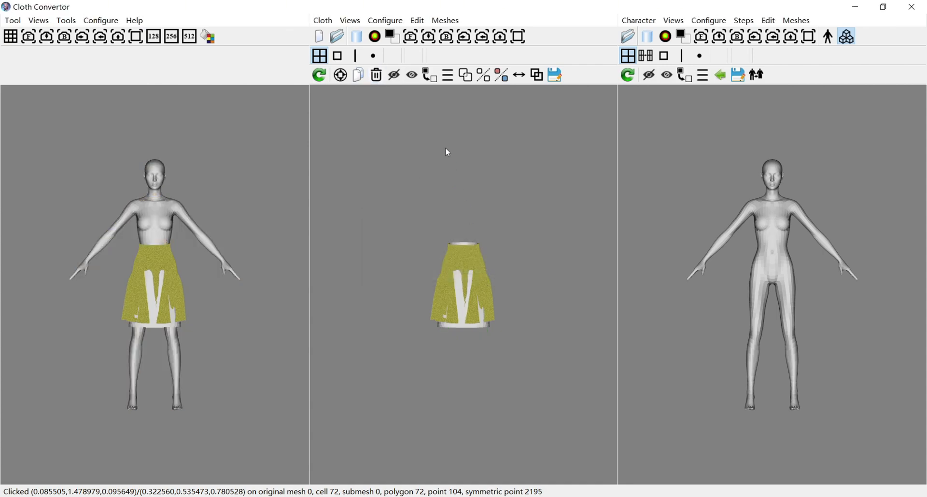
Step: Move the Render_Cloth mesh to the other mesh class, separate from Sim_Cloth, and check each class in the cloth view
left_click(448, 75)
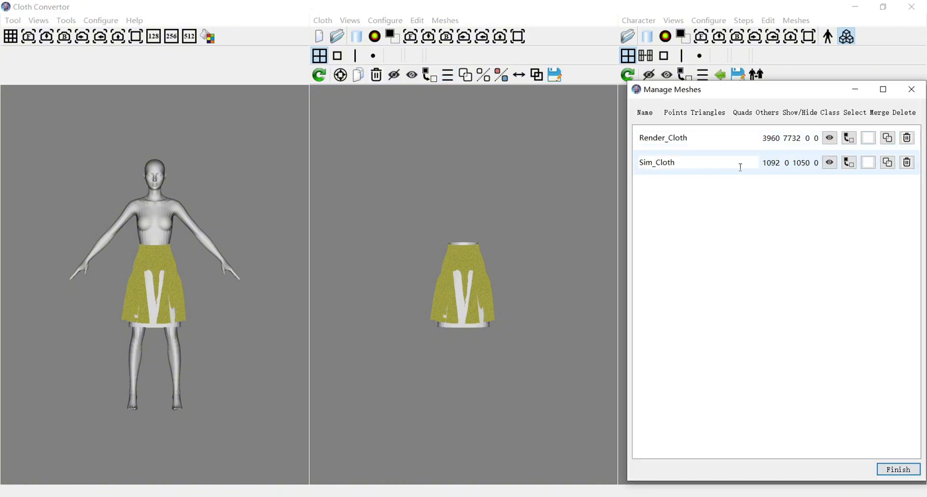
left_click(870, 166)
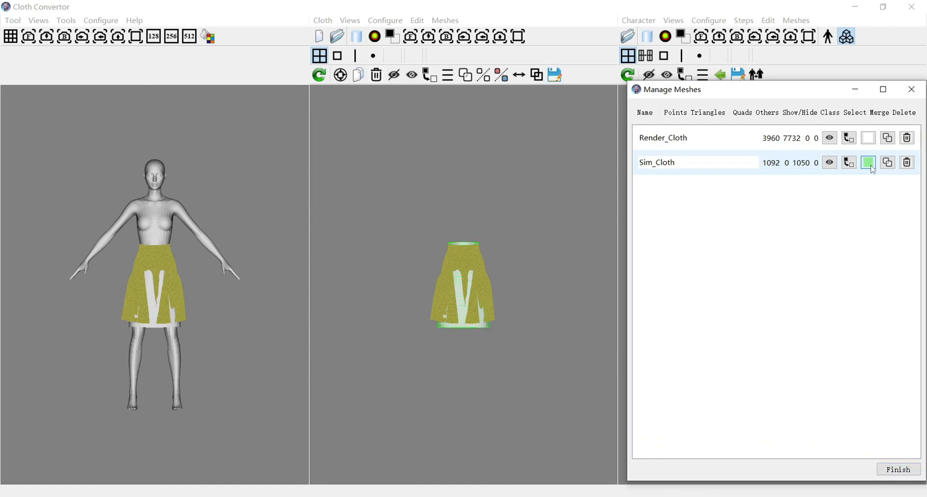
left_click(871, 141)
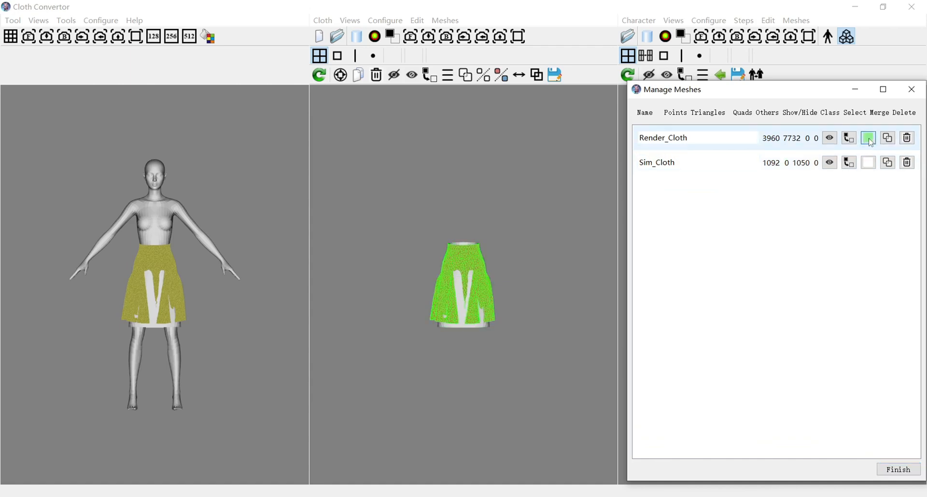
left_click(871, 141)
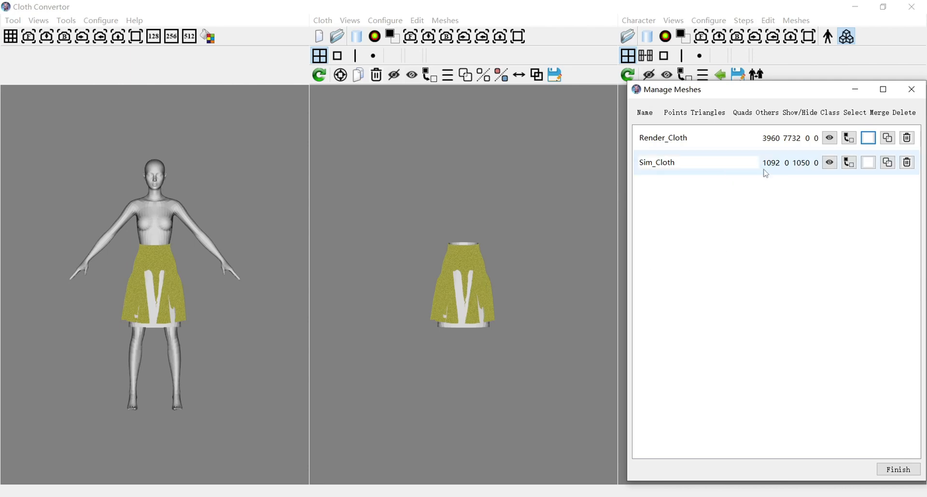
left_click(871, 140)
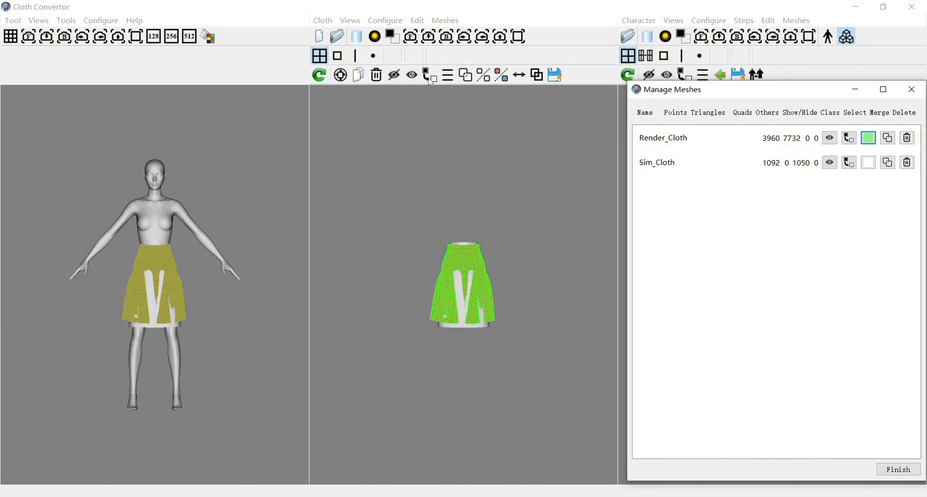
left_click(851, 140)
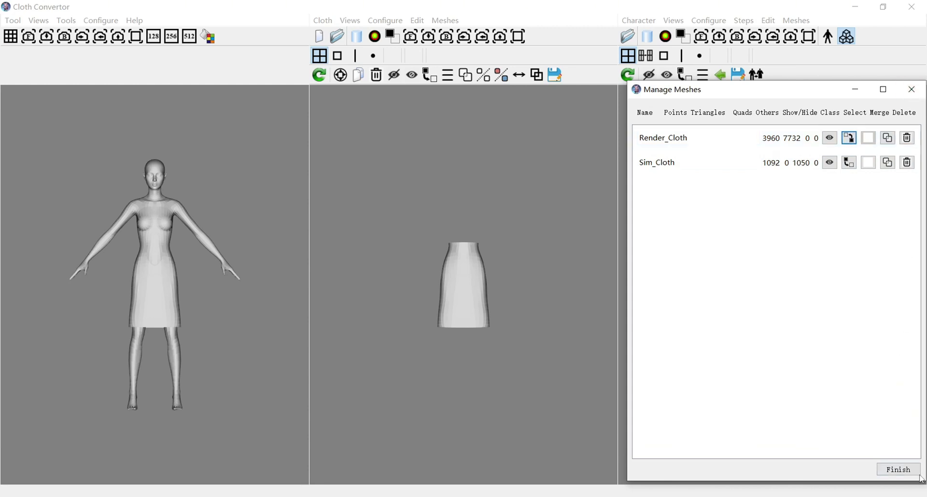
left_click(898, 470)
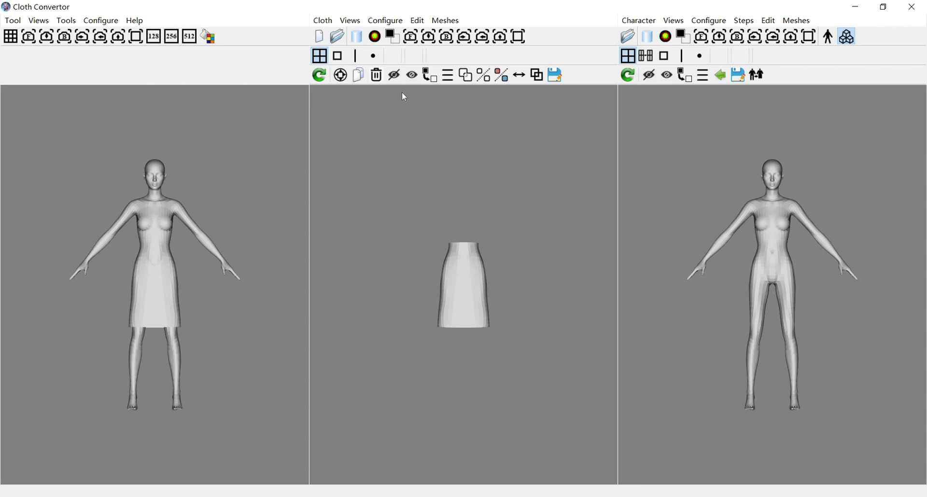
left_click(394, 37)
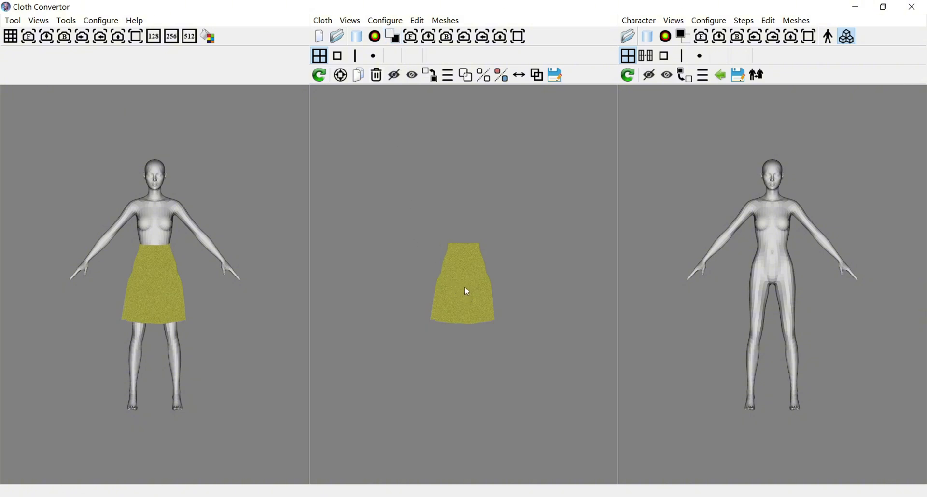
left_click(394, 37)
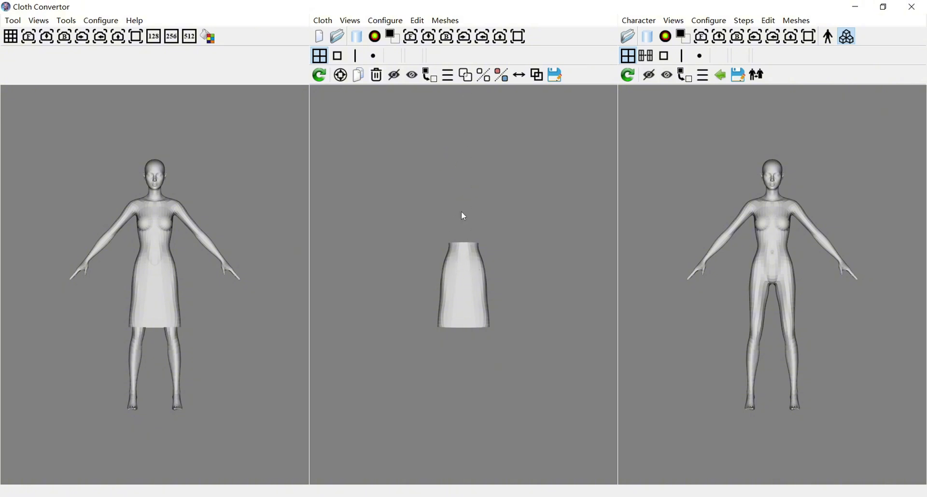
Step: Stitch the white simulation cloth to one isolated mesh, using a 0.0001 m merging radius and 0.0001 m minimum vertex-to-line distance
left_click(468, 80)
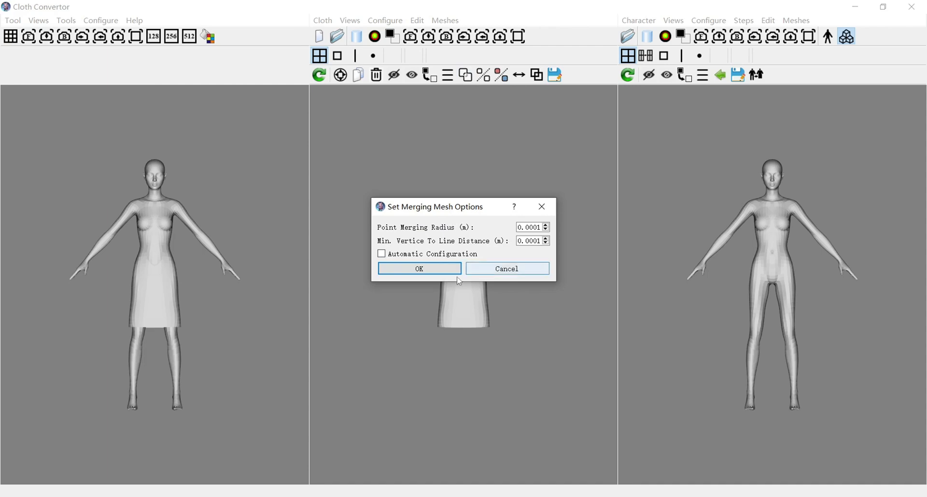
left_click(440, 270)
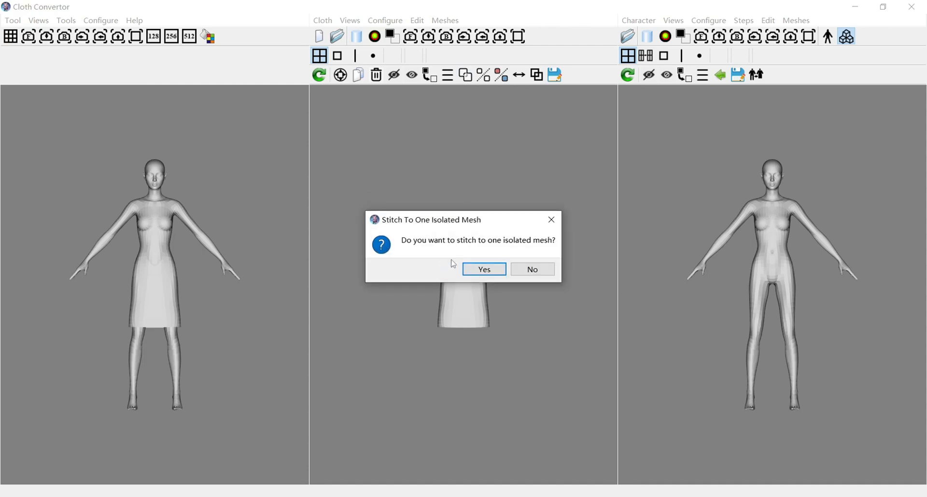
left_click(479, 269)
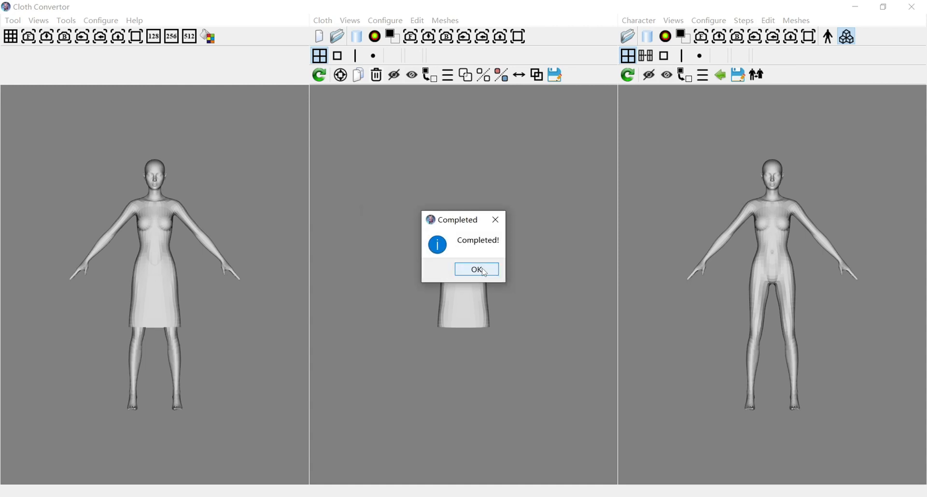
left_click(483, 269)
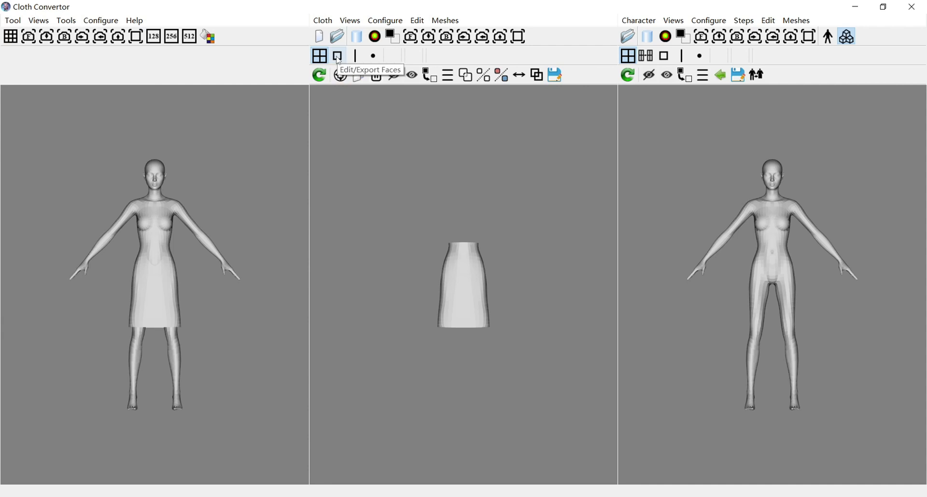
Step: Check the yellow render cloth's class, return to the simulation cloth and switch the cloth to Edit/Export Faces mode
left_click(392, 37)
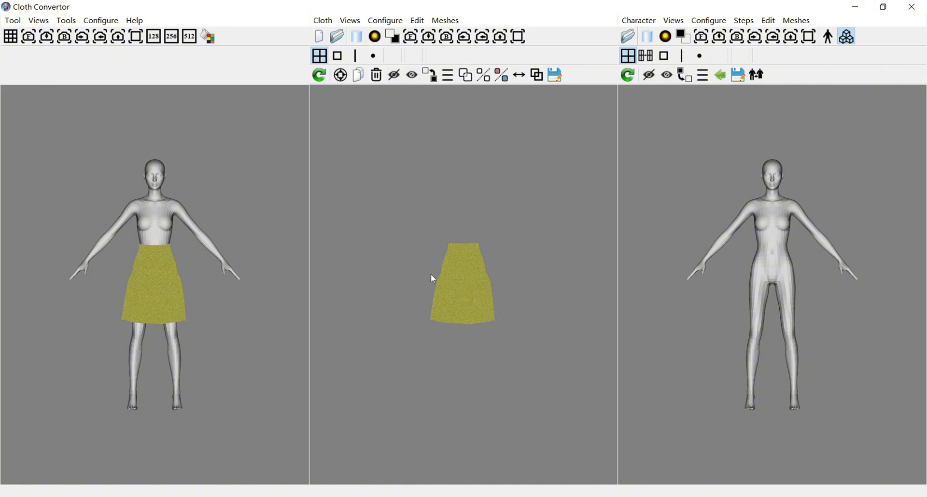
left_click(392, 36)
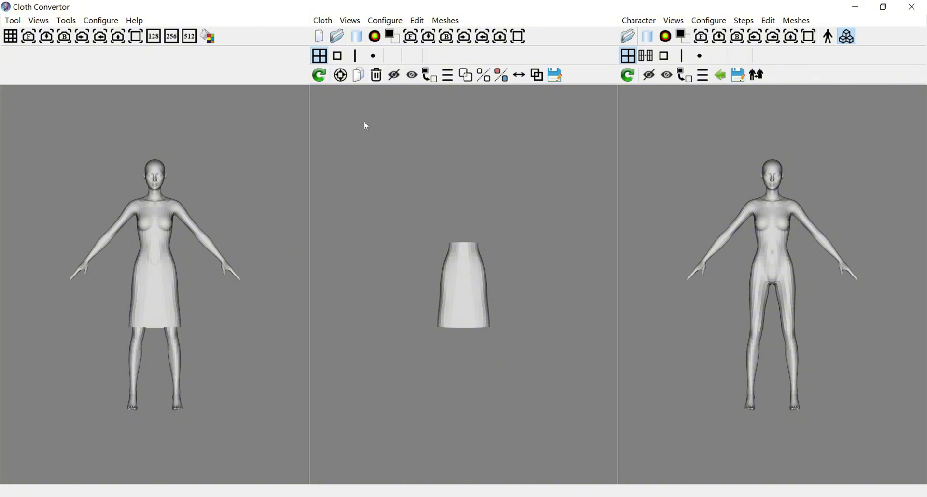
left_click(339, 57)
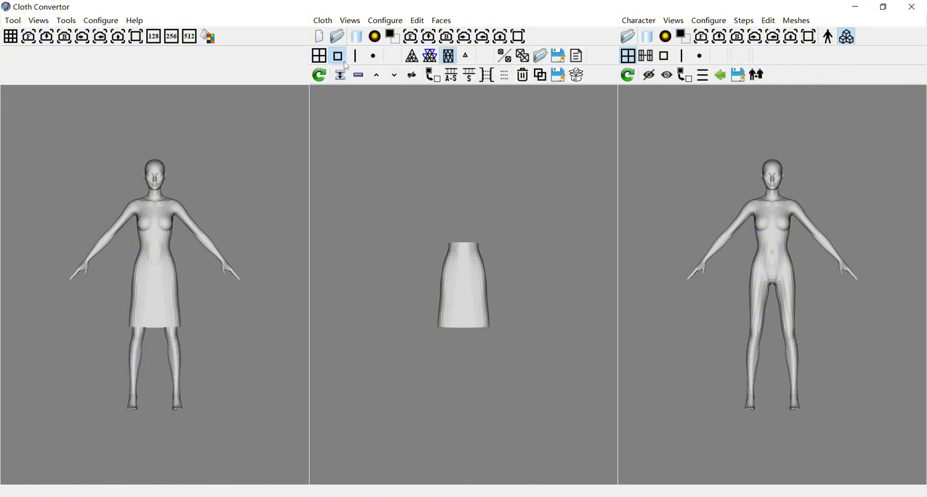
Step: Pack the cloth with the other view's meshes as render cloth, and calculate and modify its shape control points
left_click(578, 75)
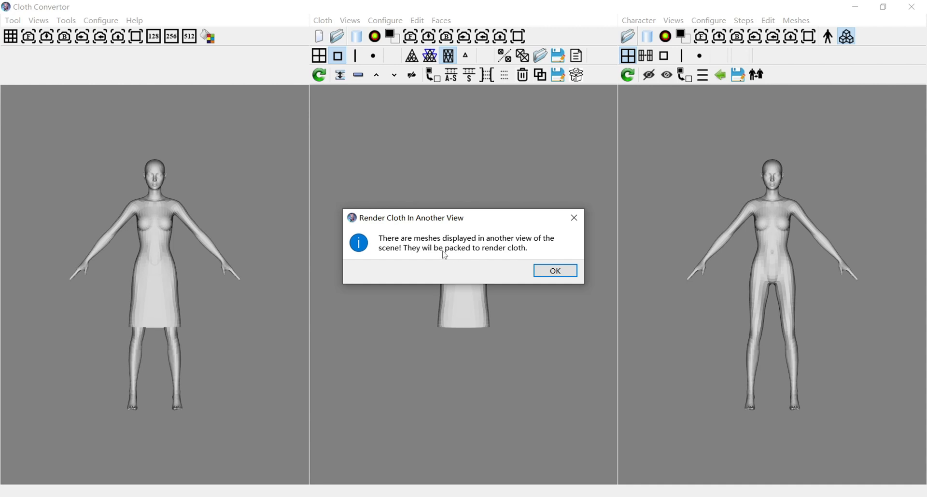
left_click(554, 276)
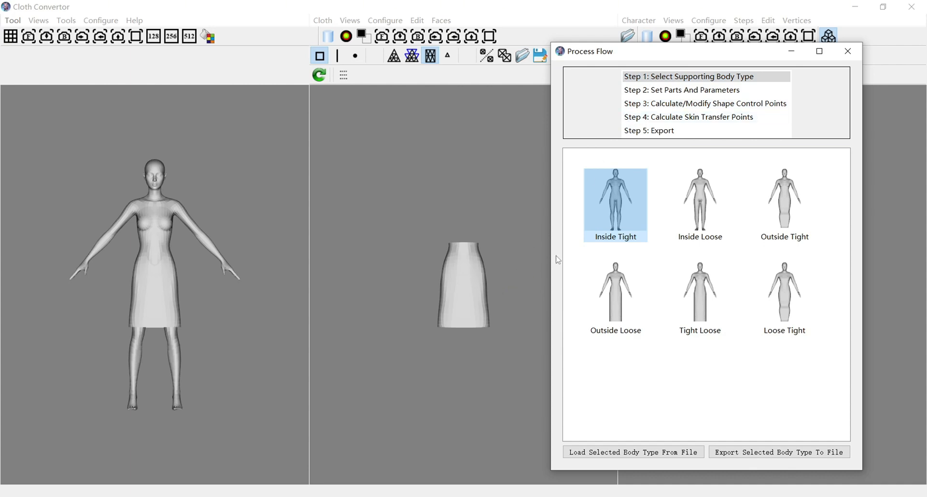
left_click(669, 104)
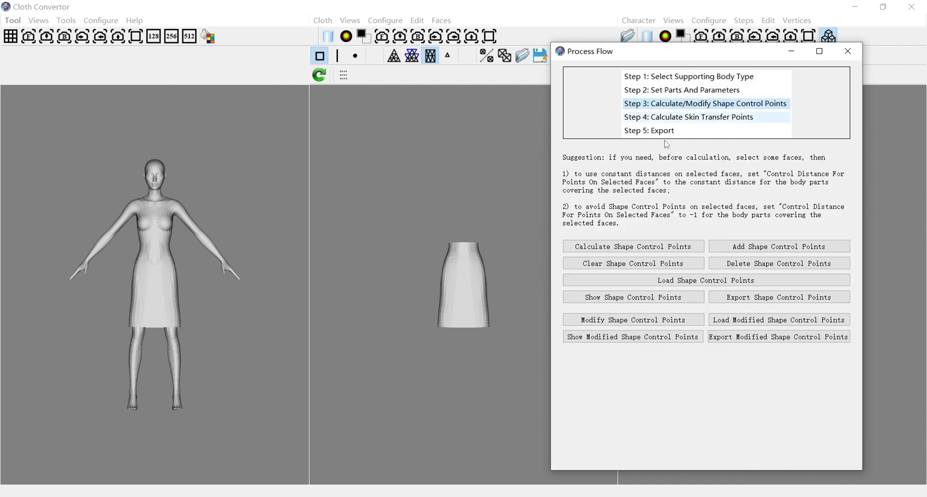
left_click(651, 249)
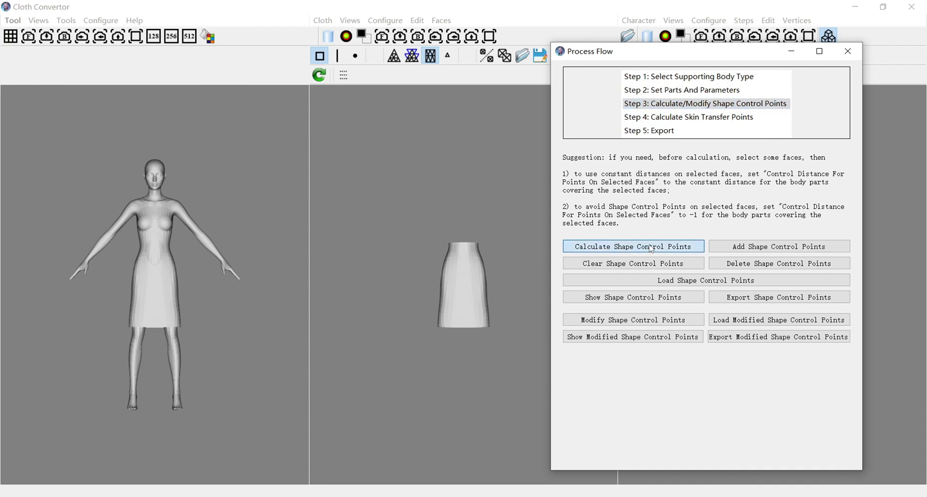
left_click(718, 280)
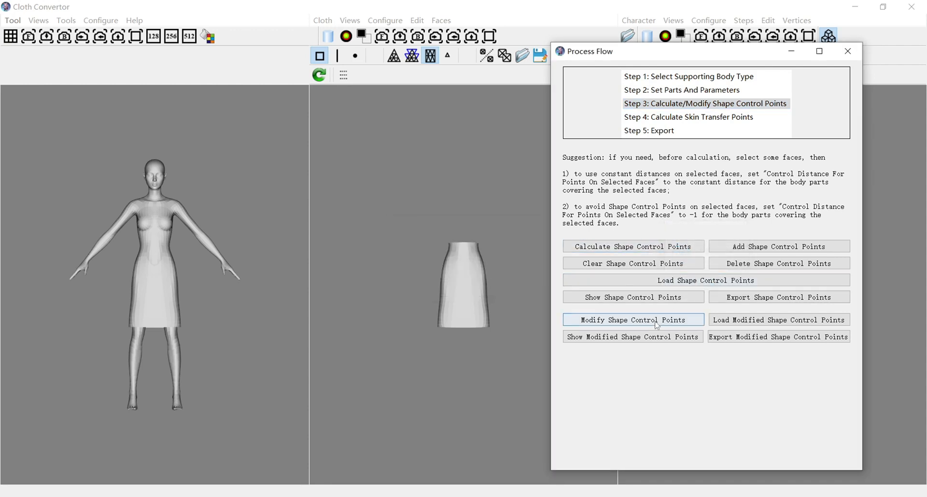
left_click(655, 321)
left_click(704, 284)
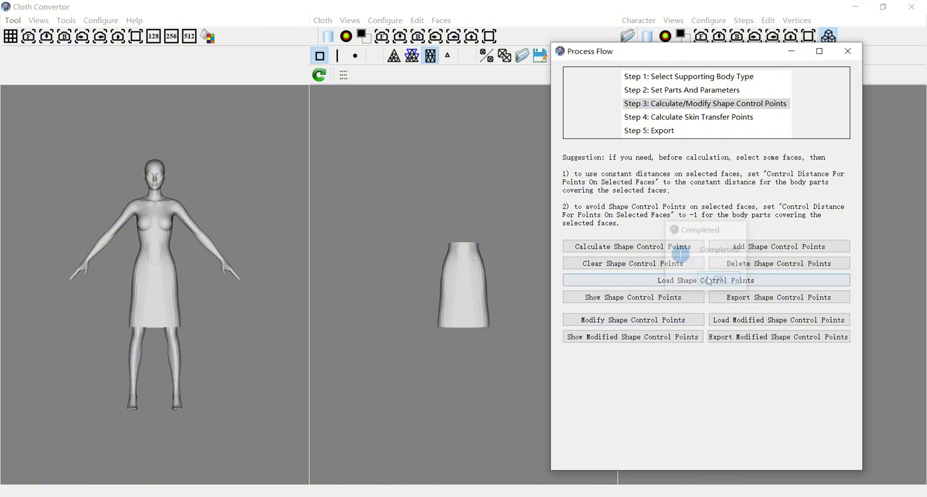
Step: Calculate the skin transfer points for the cloth
left_click(682, 119)
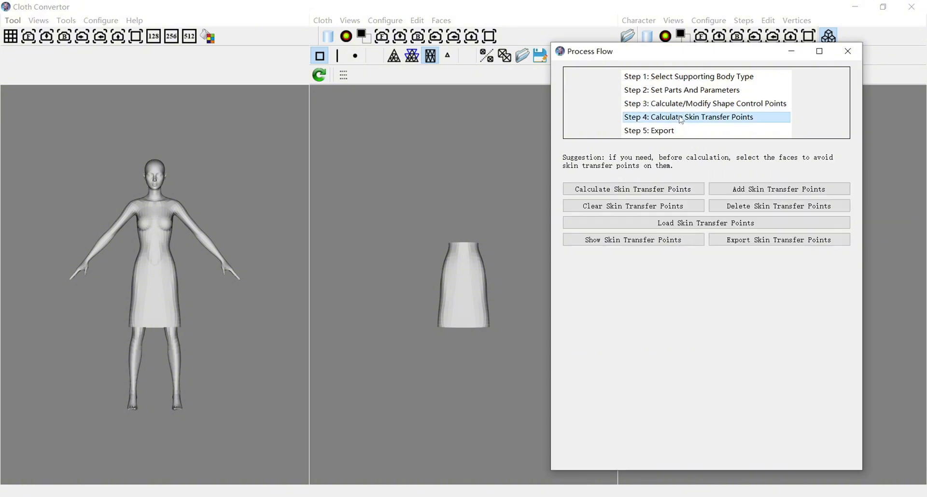
left_click(656, 190)
left_click(716, 279)
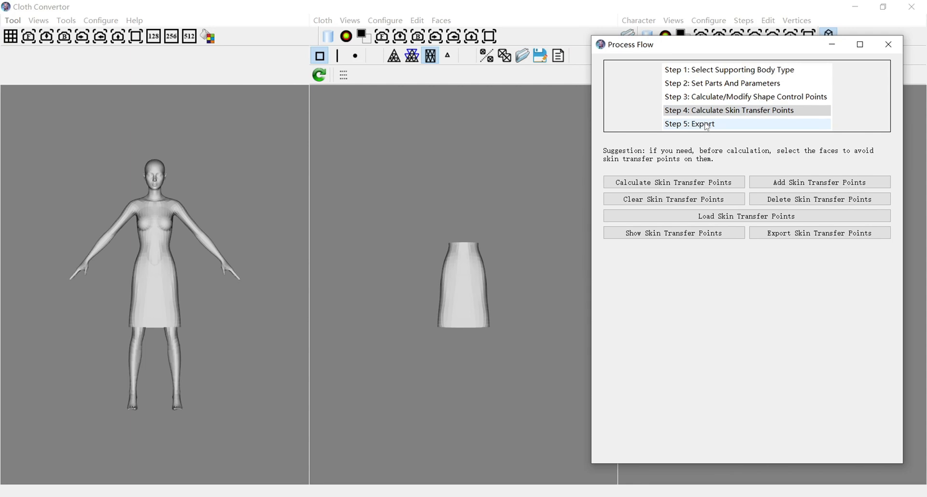
Step: Export the cloth file as Sim_Render_Cloth to the Assets folder of Method_3_Output, with asset ID 0 for no registration
left_click(707, 125)
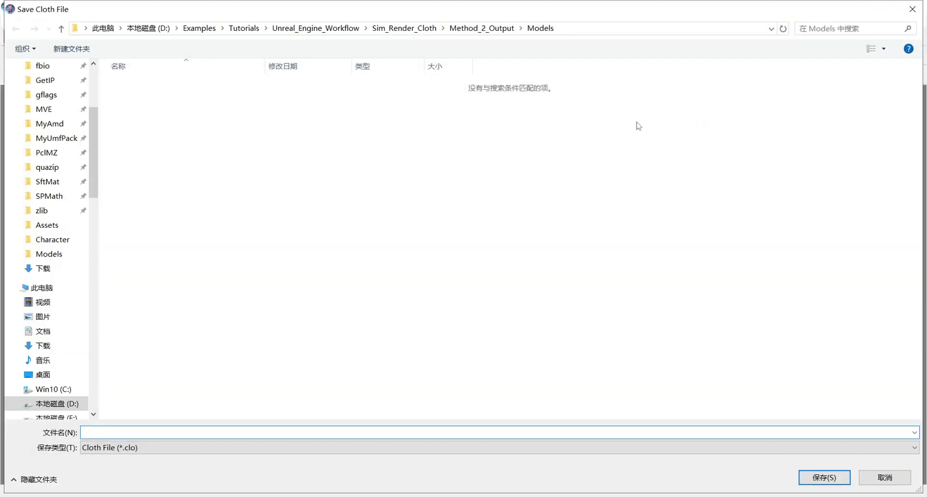
left_click(413, 29)
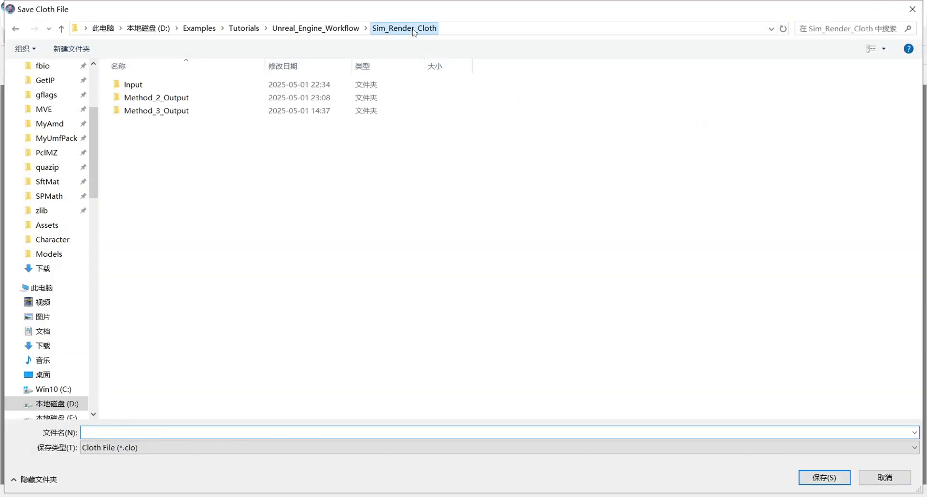
double_click(182, 111)
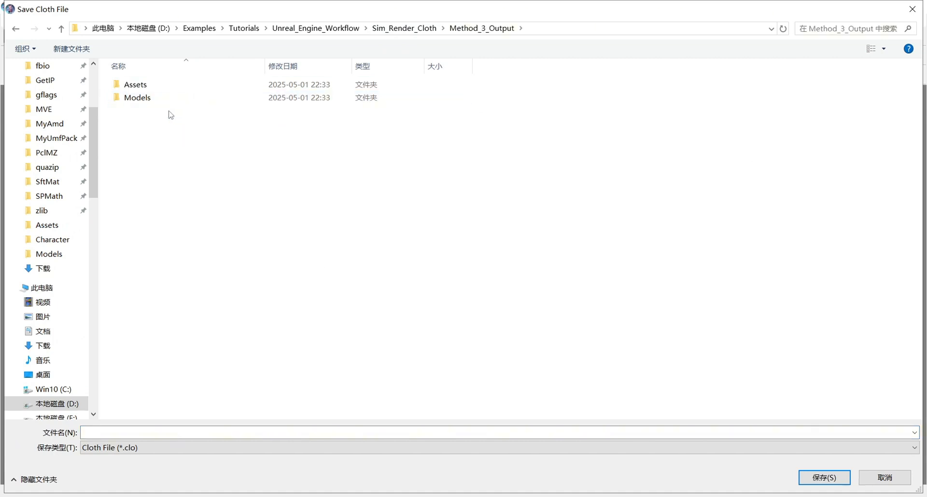
double_click(156, 87)
left_click(146, 89)
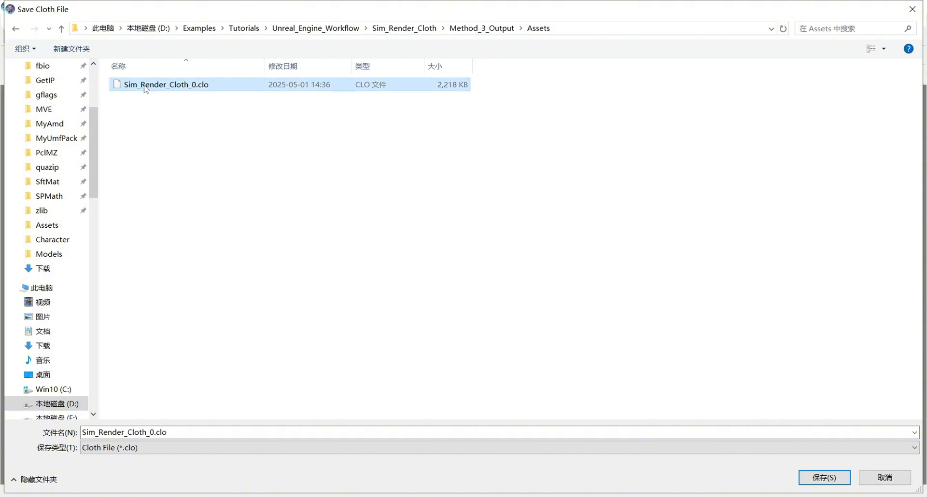
double_click(146, 433)
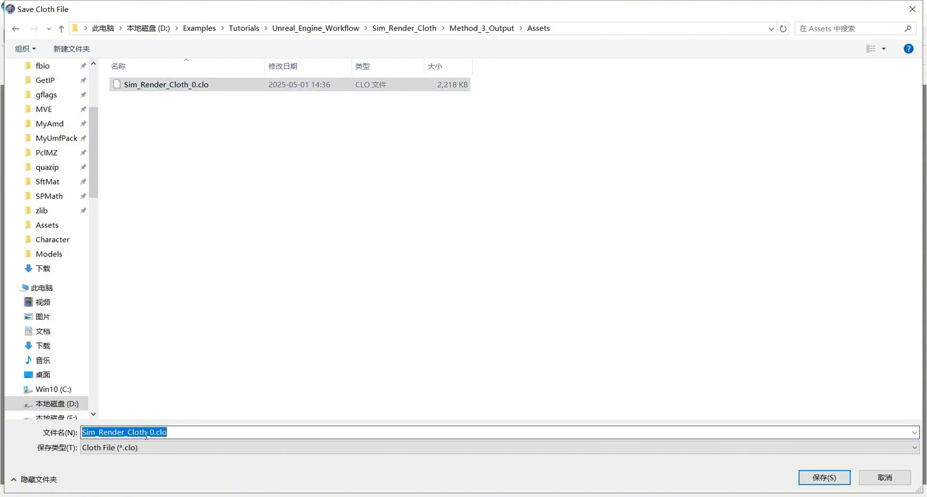
left_click_drag(147, 434, 173, 434)
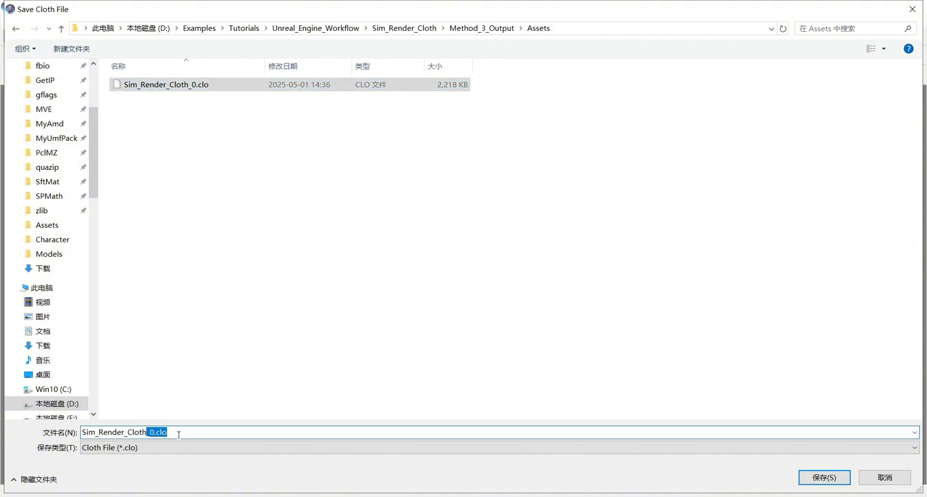
key("BackSpace")
left_click(276, 340)
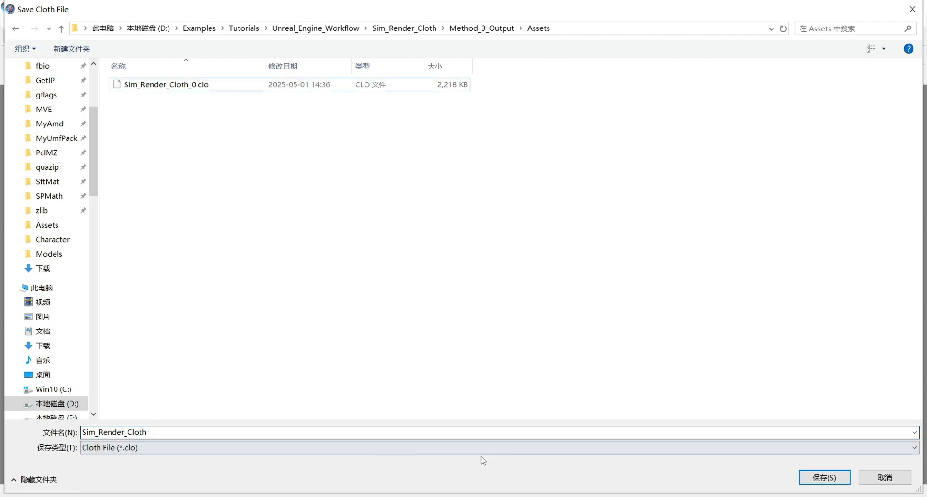
left_click(824, 478)
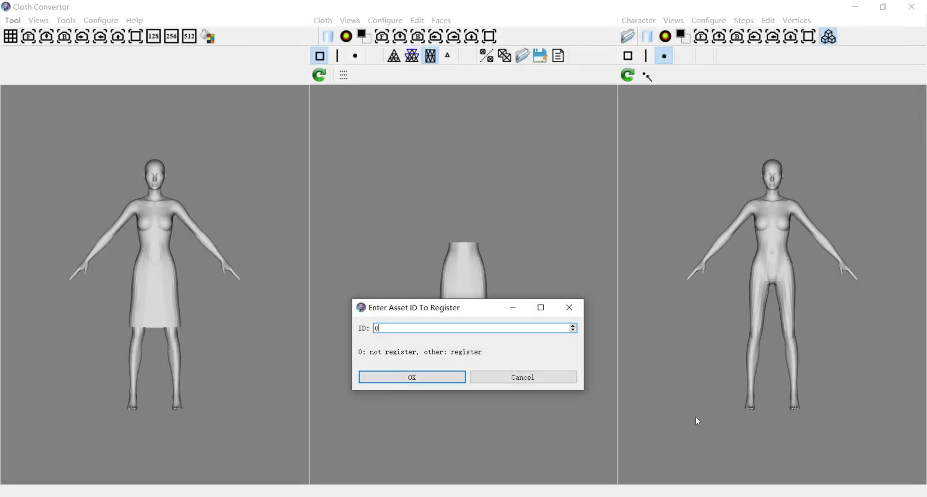
left_click(412, 378)
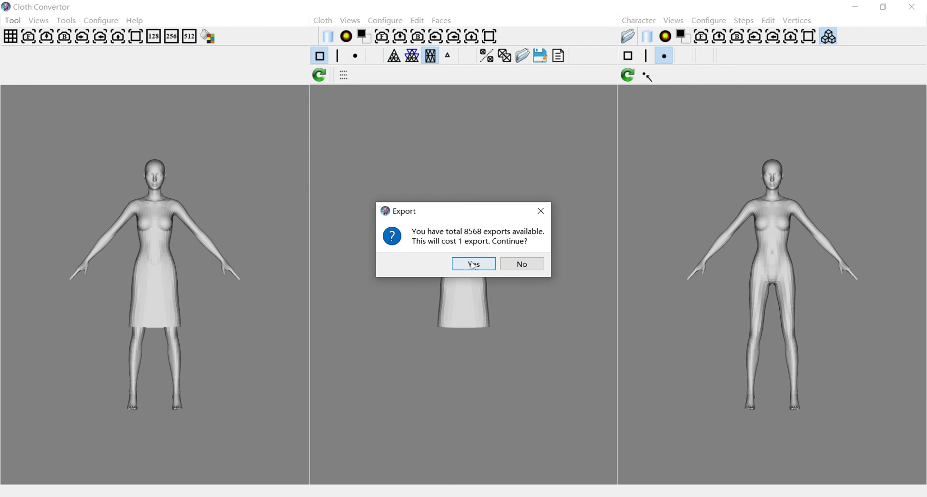
left_click(474, 265)
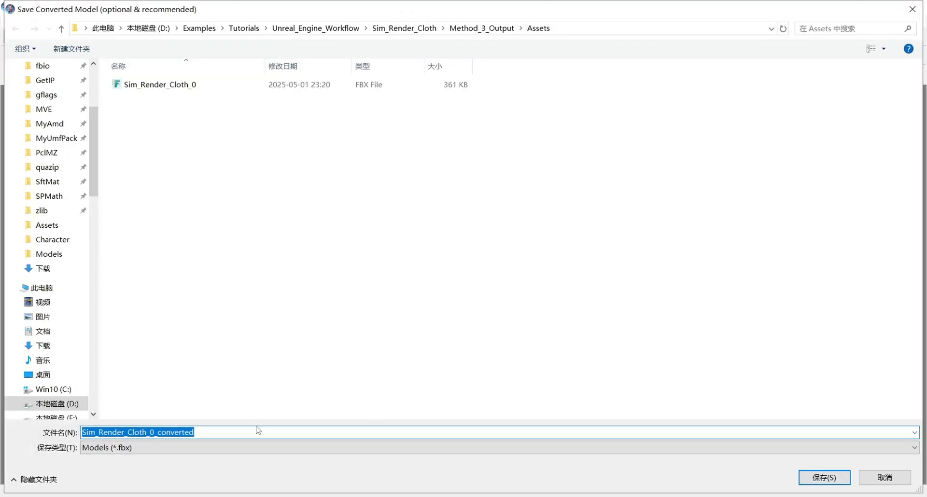
Step: Save the converted model as Sim_Render_Cloth_0_converted in binary FBX 2020 format, with the Unreal Engine axis system and centimeters
left_click(824, 478)
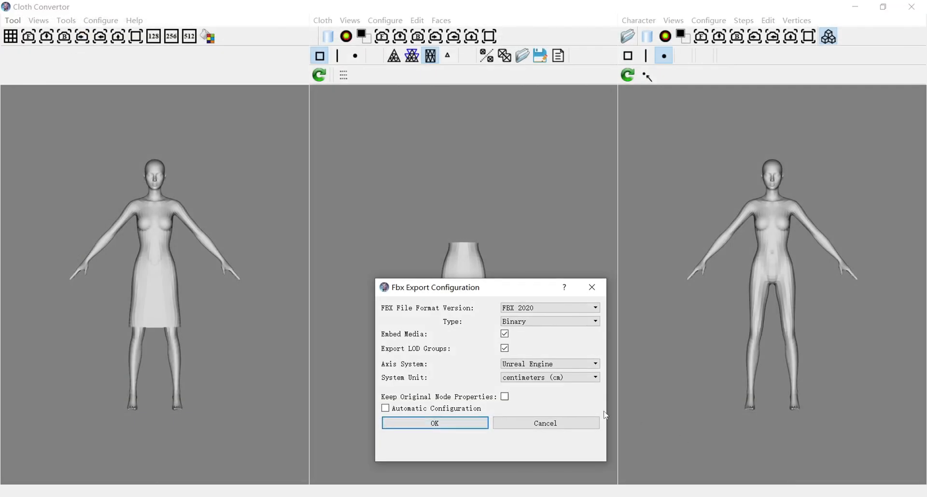
left_click(452, 424)
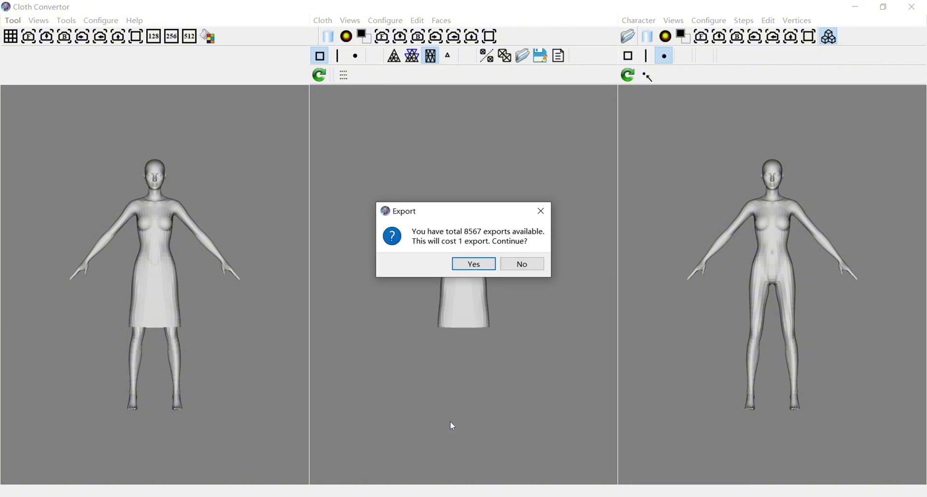
left_click(474, 264)
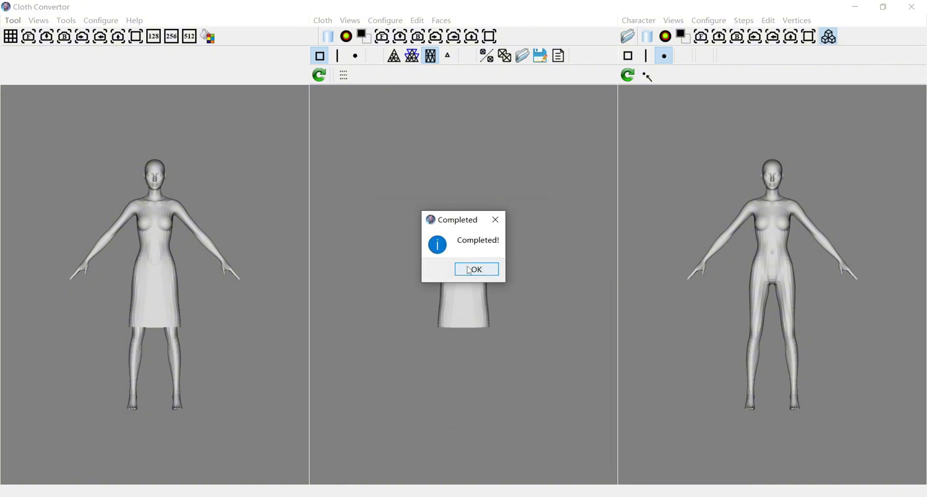
left_click(476, 269)
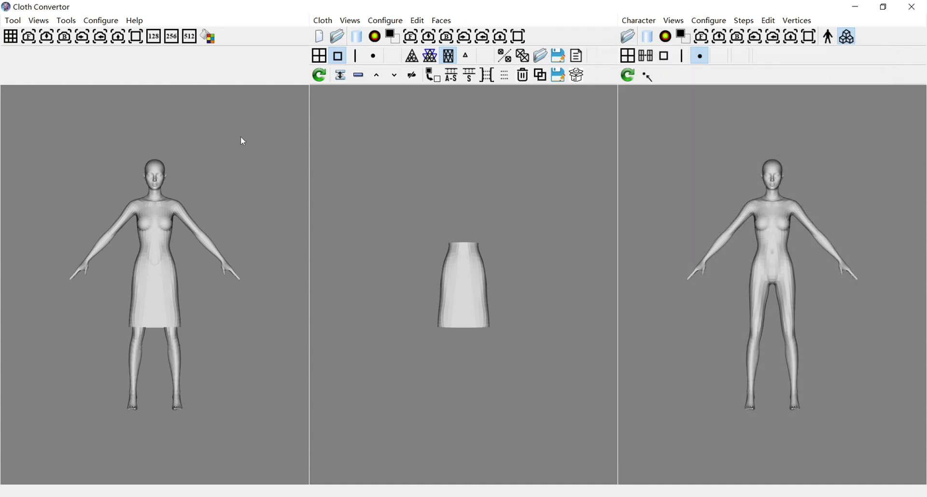
Step: Switch to the Dress3D tool, clearing the current results, and load the character Kendra_f_m_n_ch_0.avt in the clothes view
left_click(12, 21)
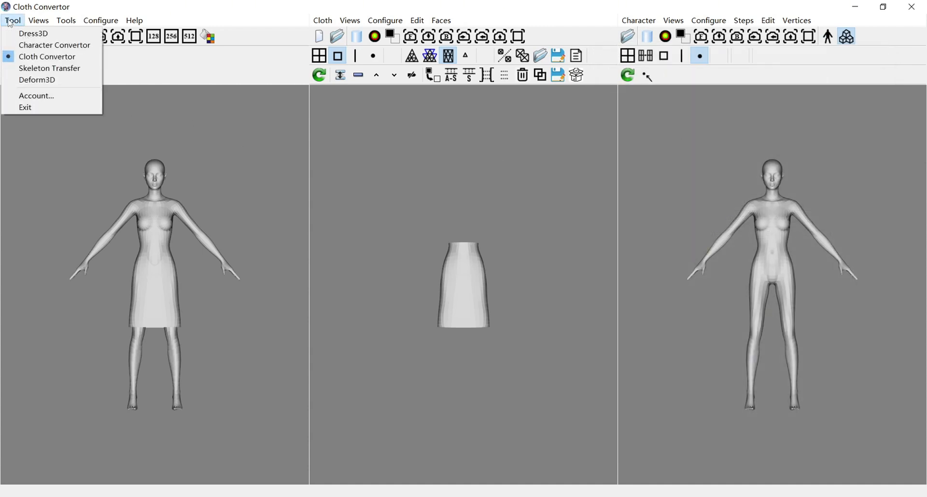
left_click(28, 34)
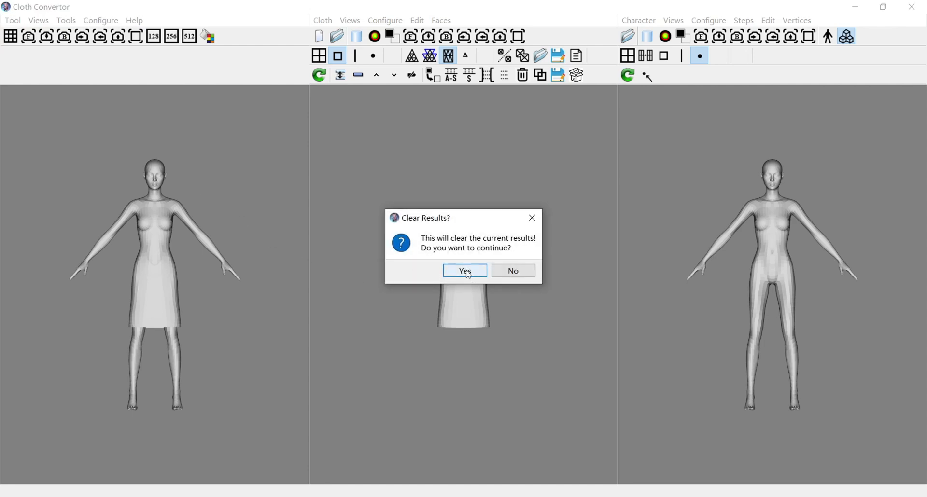
left_click(467, 272)
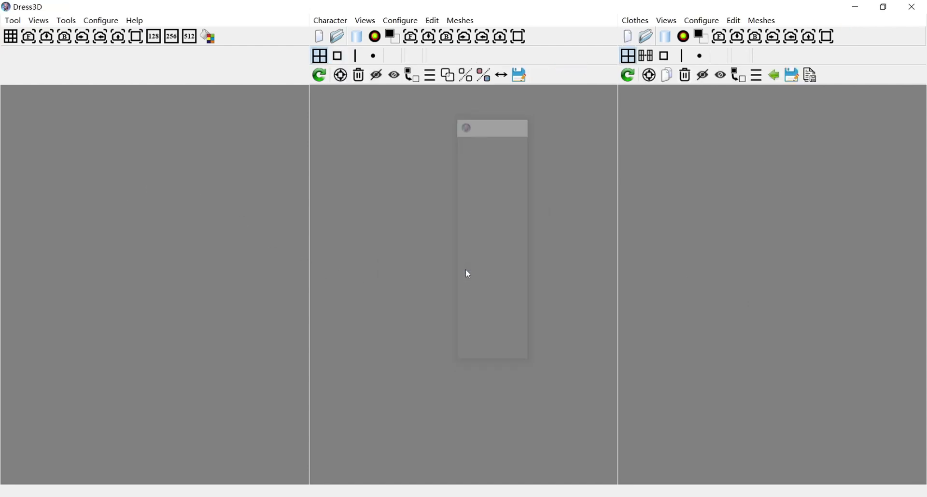
left_click(646, 36)
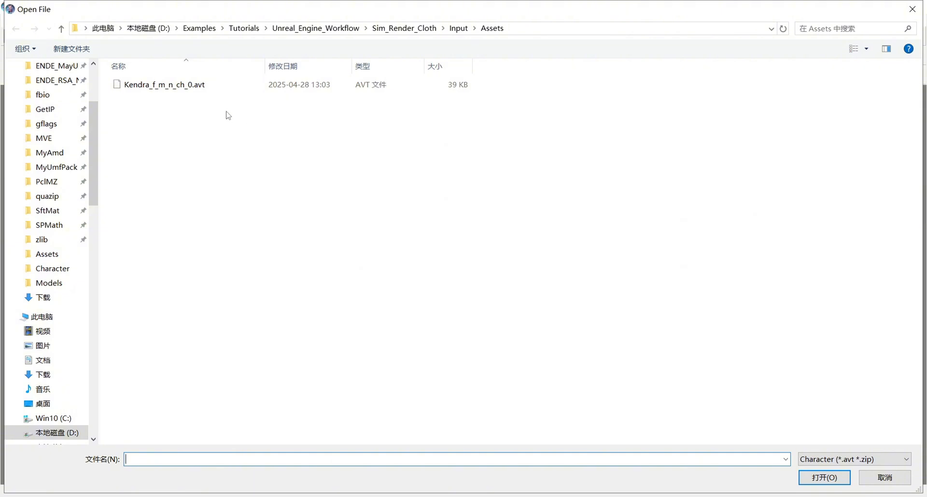
left_click(192, 86)
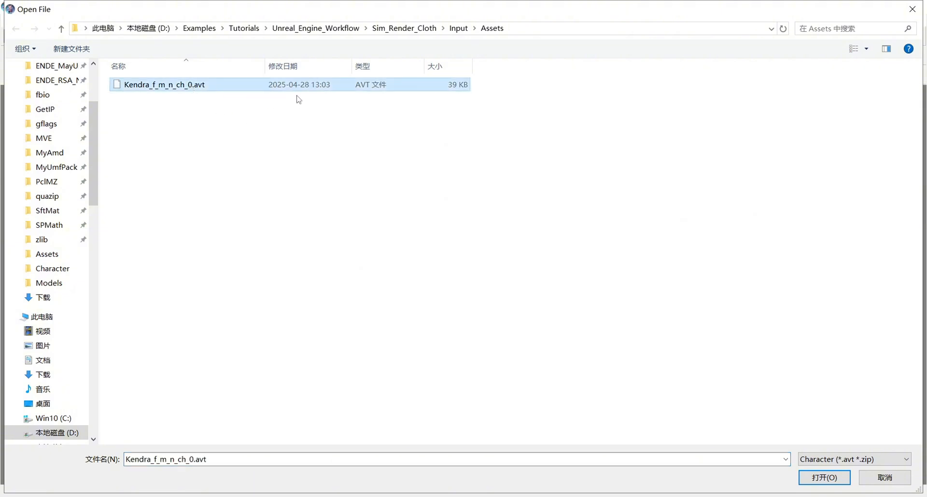
left_click(824, 478)
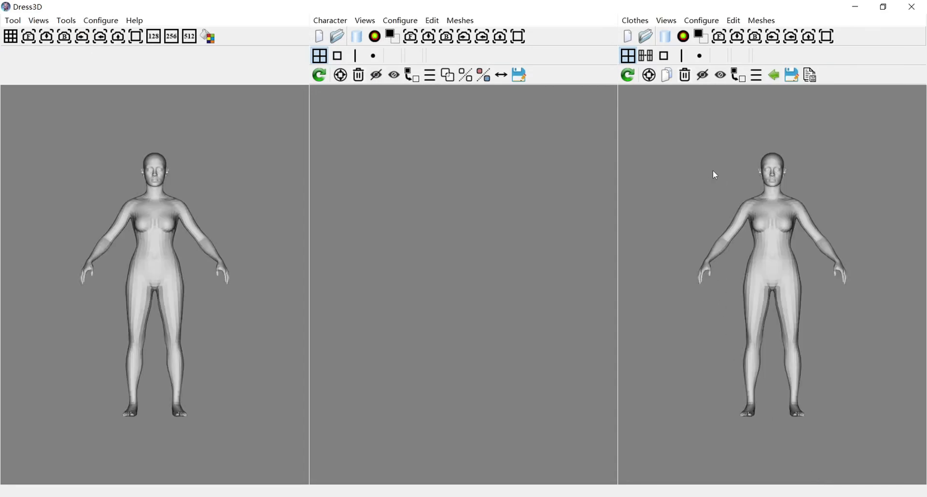
Step: Load Sim_Render_Cloth_0.clo from the Assets folder of Method_3_Output onto the character and open the clothes mesh management list
left_click(646, 36)
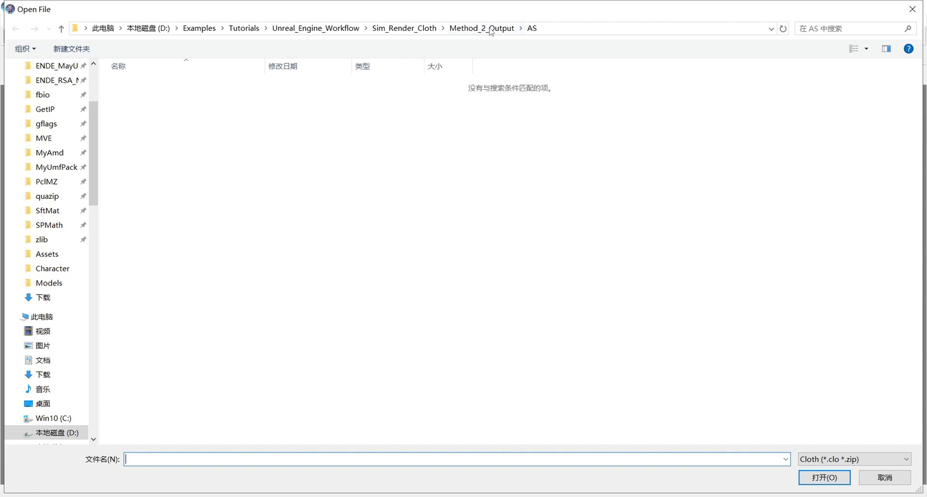
left_click(404, 29)
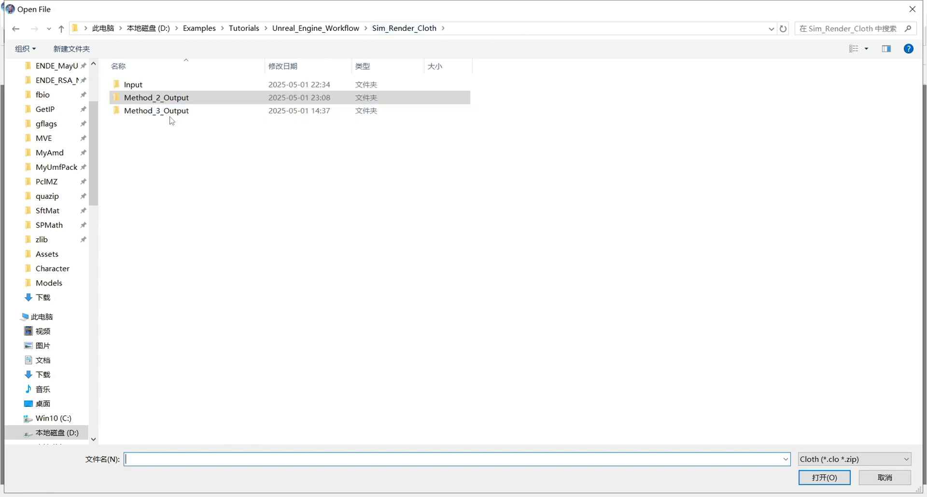
double_click(170, 114)
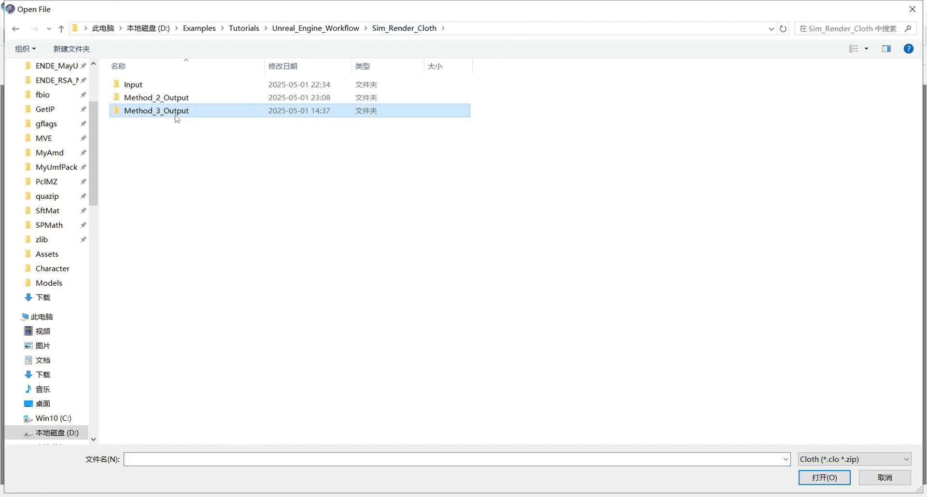
double_click(155, 85)
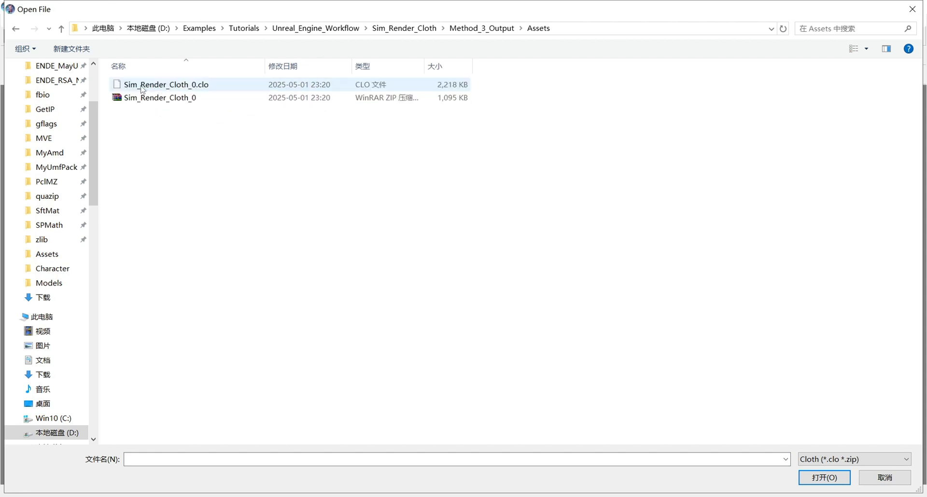
left_click(179, 88)
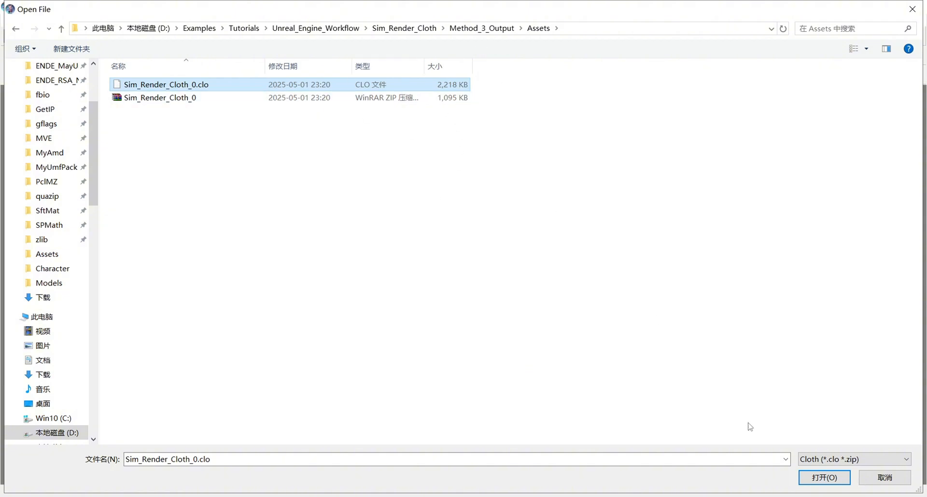
left_click(811, 478)
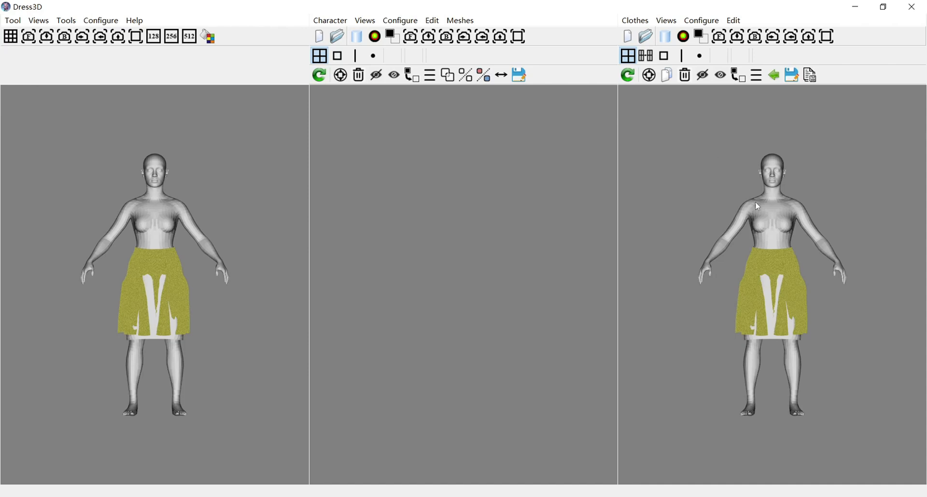
left_click(759, 81)
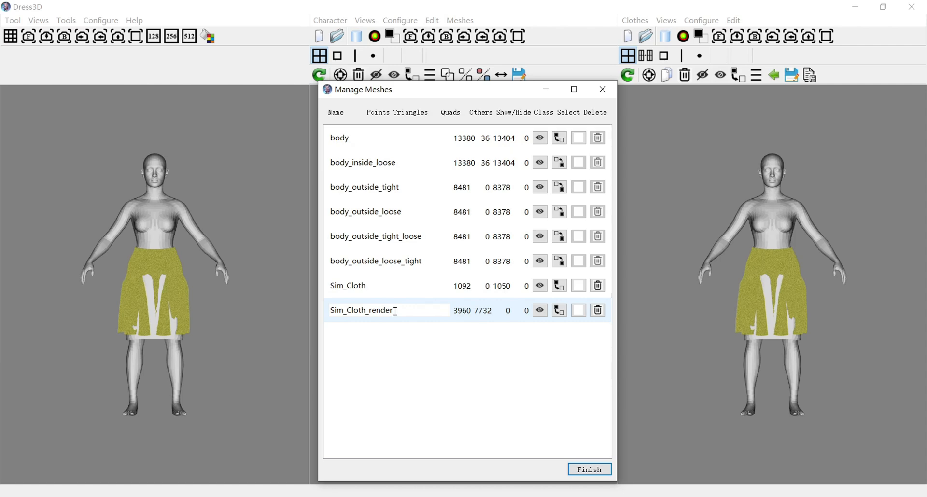
Step: Rename the Sim_Cloth_render mesh as Render_Cloth
key("BackSpace")
key("BackSpace")
key("BackSpace")
key("BackSpace")
key("BackSpace")
key("BackSpace")
key("BackSpace")
left_click_drag(346, 312, 314, 304)
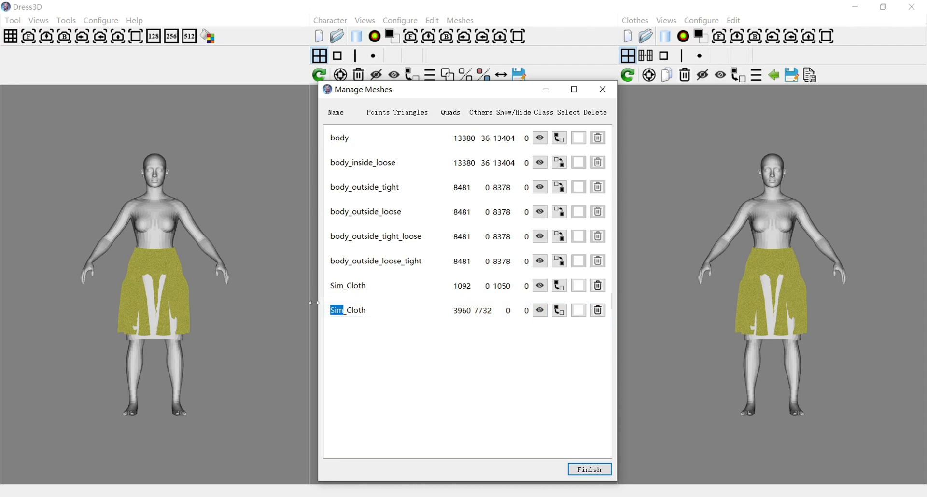
type("Render")
Step: Highlight the Render_Cloth mesh briefly to check it, leave only Sim_Cloth selected, and finish managing the meshes
left_click(579, 312)
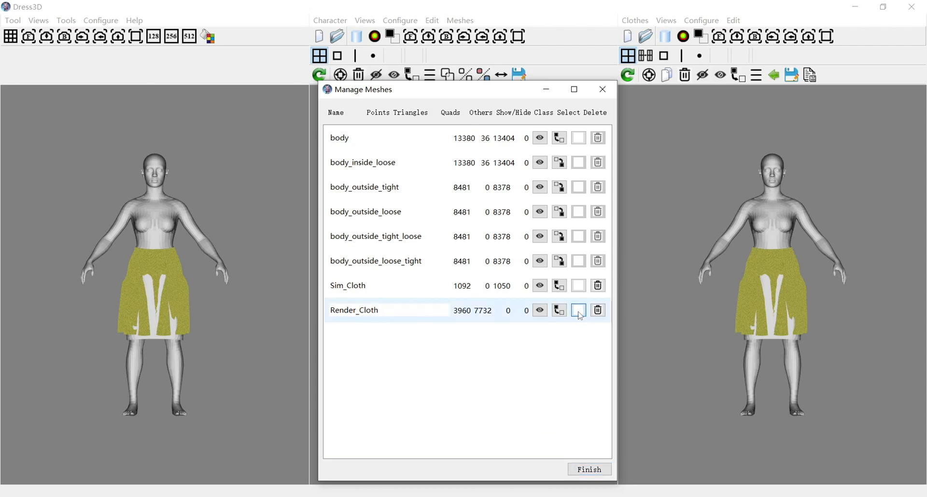
left_click(579, 311)
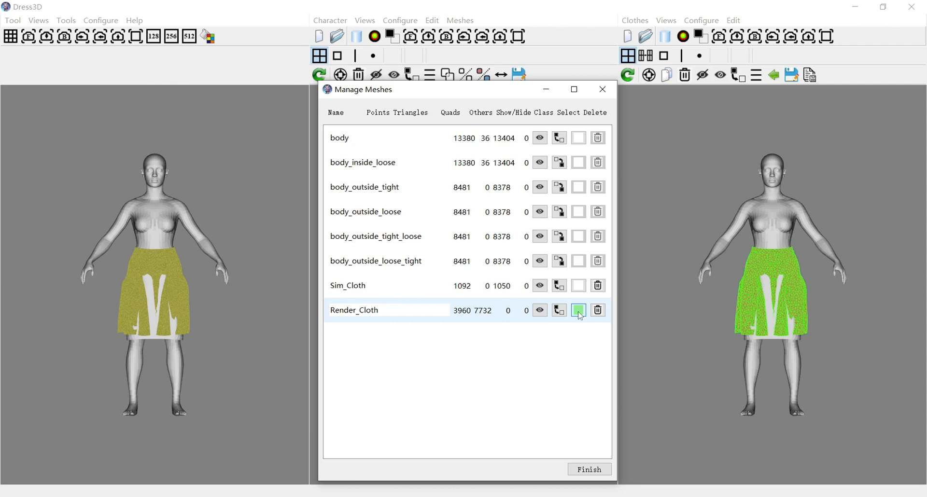
left_click(580, 314)
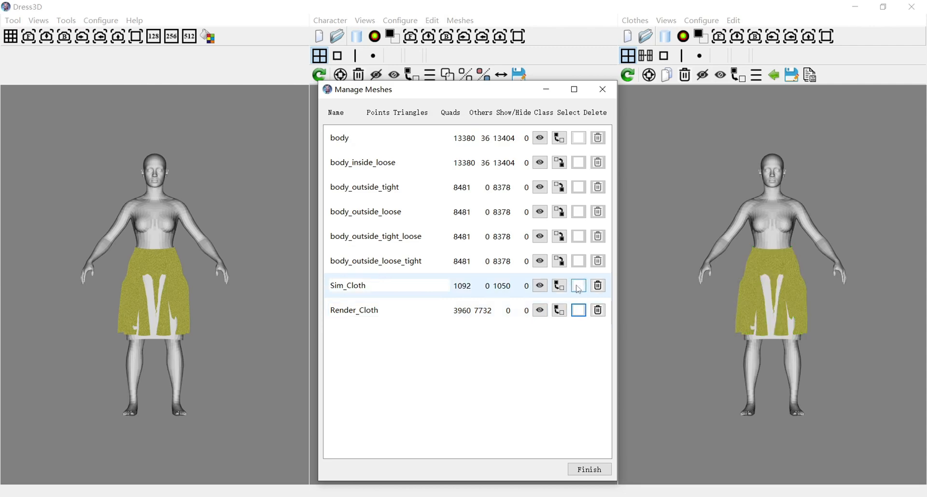
left_click(579, 289)
left_click(579, 288)
left_click(579, 287)
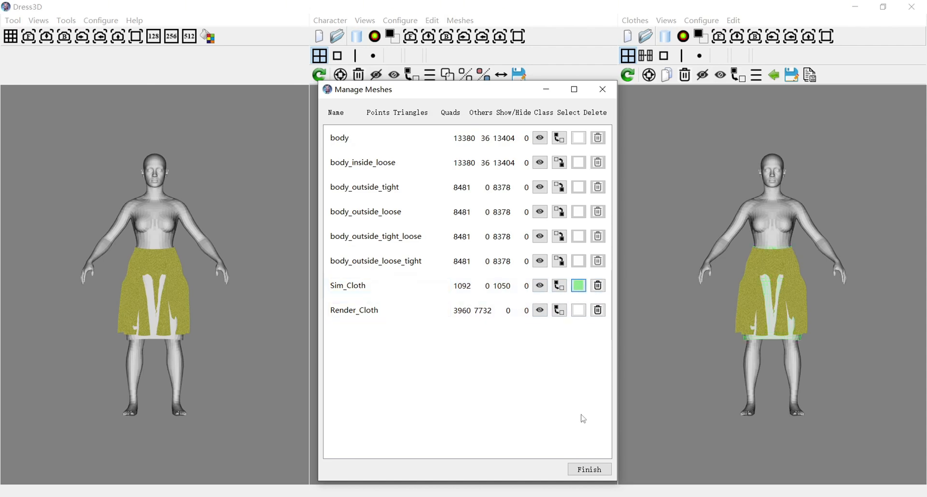
left_click(586, 471)
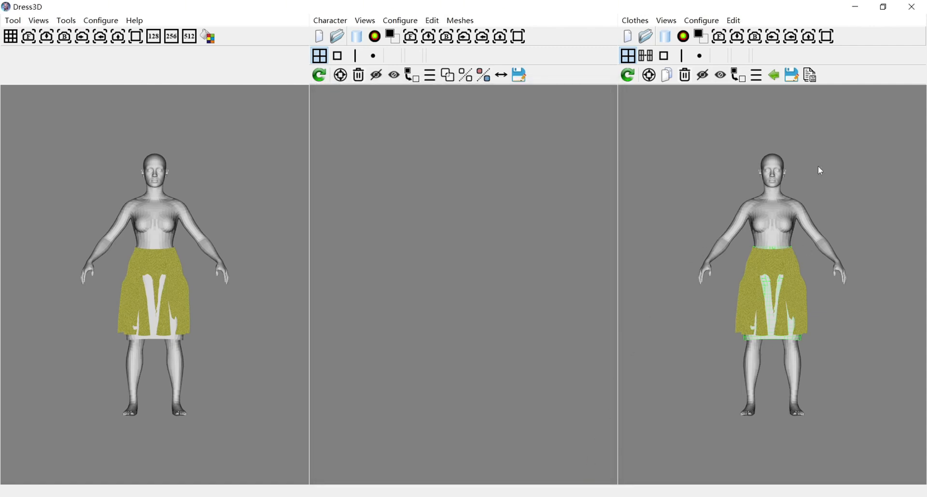
Step: Export the selected mesh over Sim_Cloth.fbx in the Models folder as binary FBX 2020, with Unreal Engine axes, centimeters and Unreal Engine 5 retargeting
left_click(796, 76)
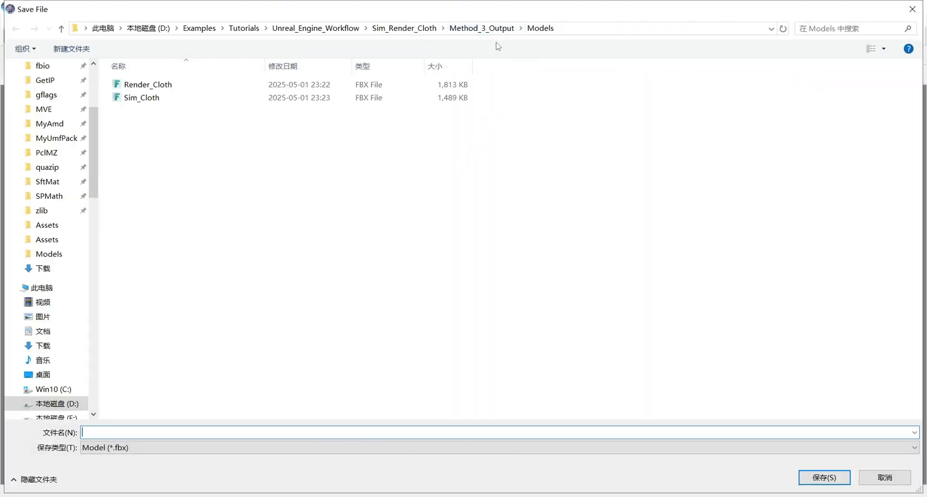
left_click(158, 102)
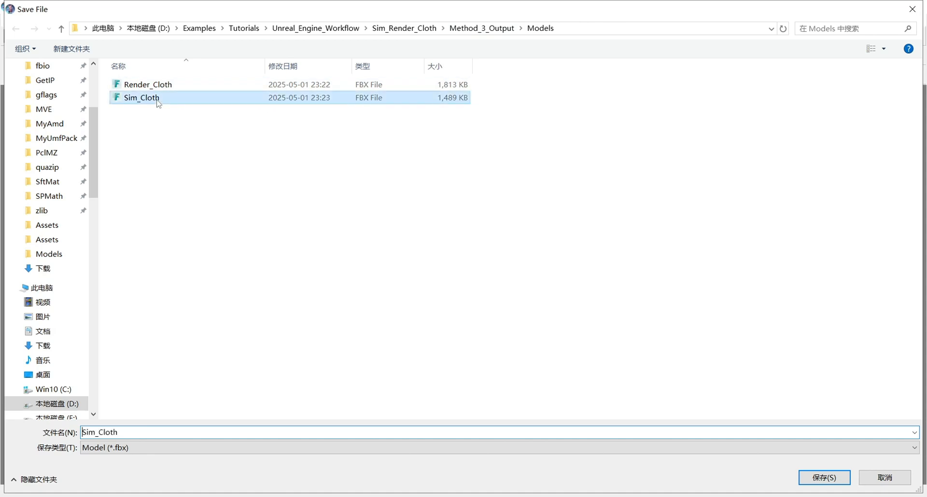
left_click(824, 477)
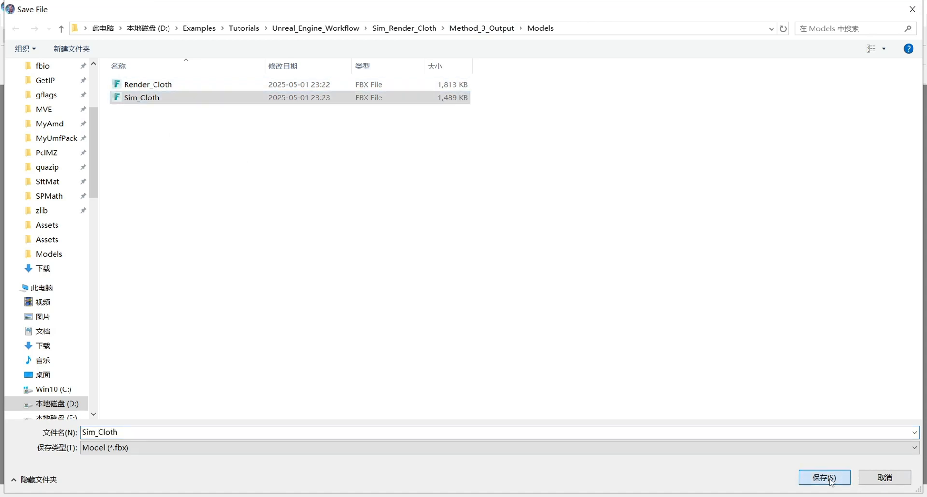
left_click(495, 256)
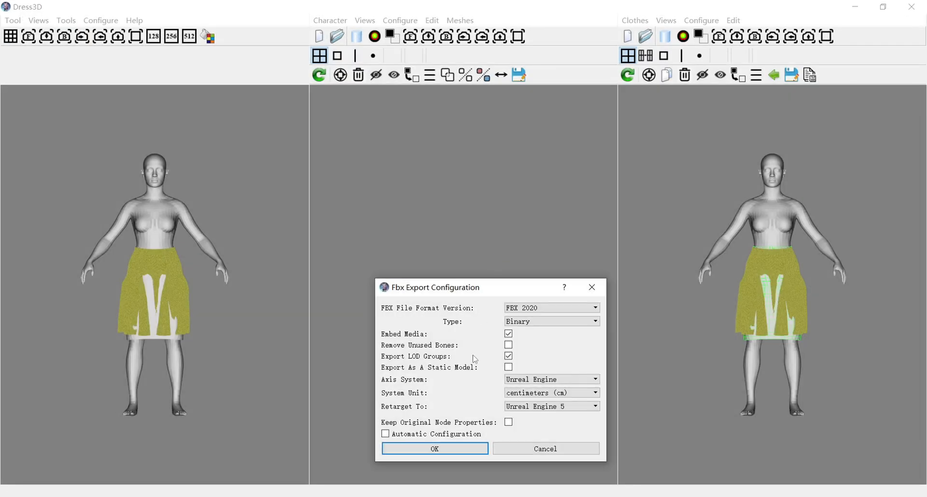
left_click(461, 449)
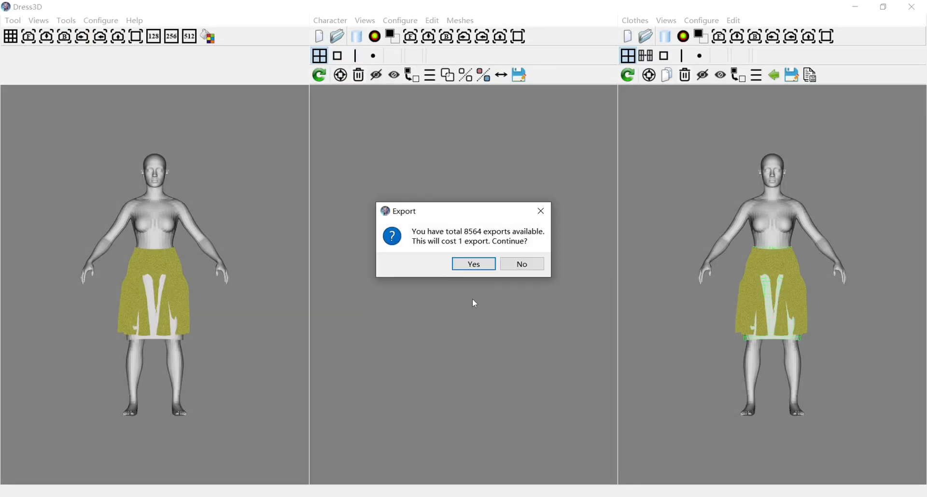
left_click(471, 262)
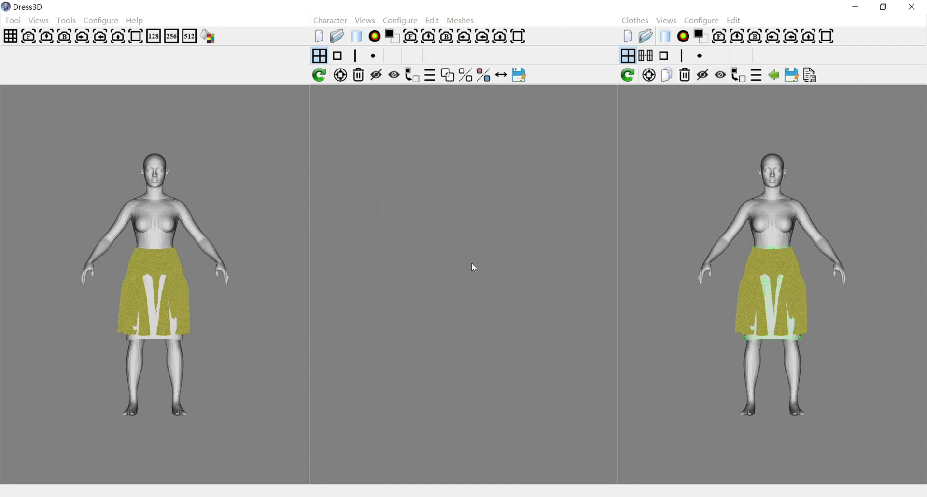
left_click(472, 269)
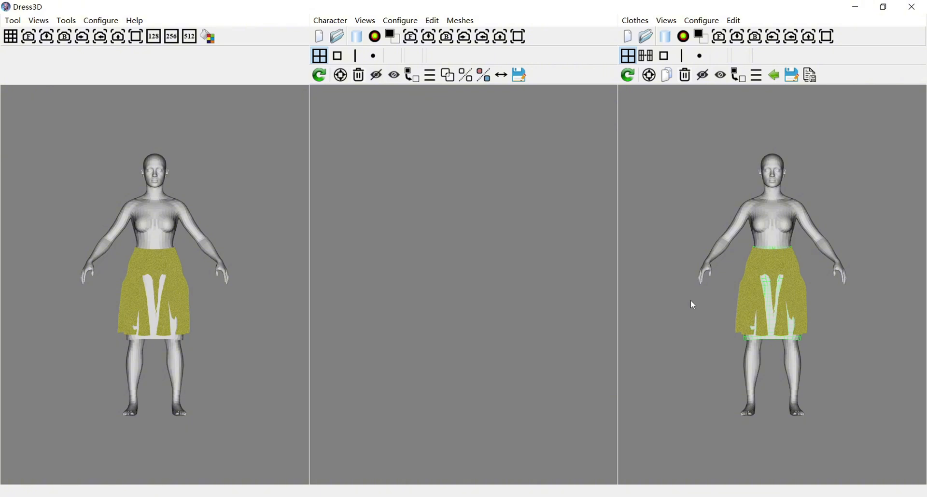
Step: Reset the selection, select the render cloth on the character, and export it over Render_Cloth.fbx in the Models folder with the same FBX settings
left_click(630, 79)
left_click(743, 306)
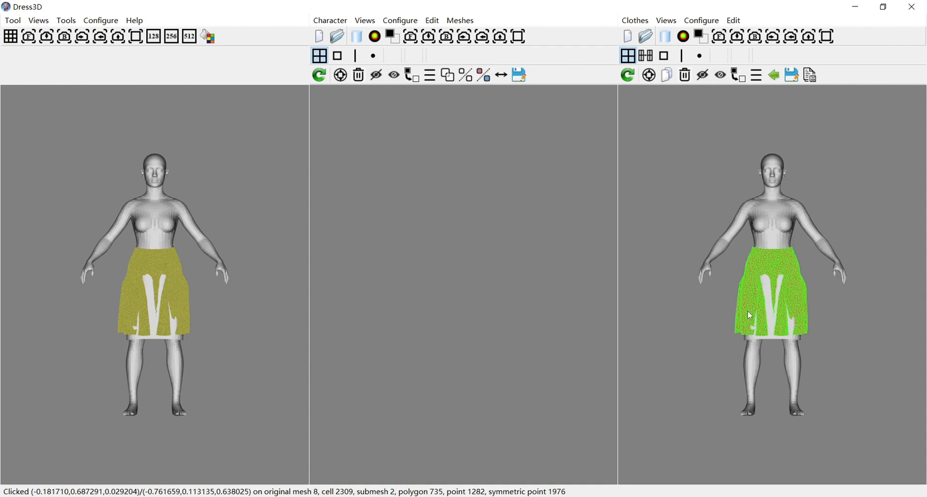
left_click(792, 76)
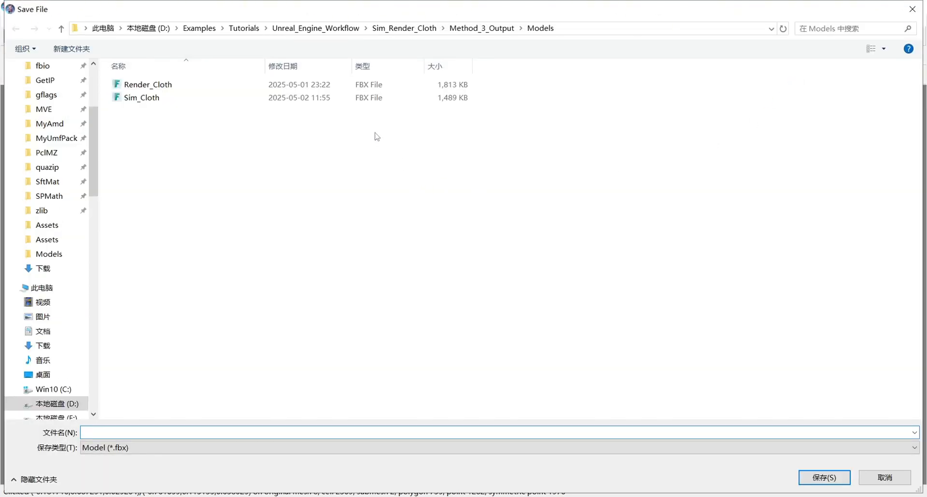
left_click(365, 91)
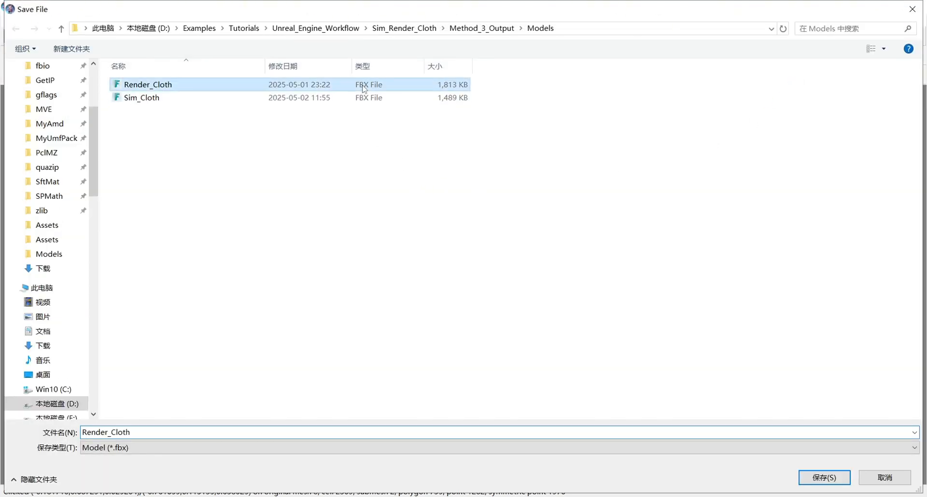
left_click(821, 479)
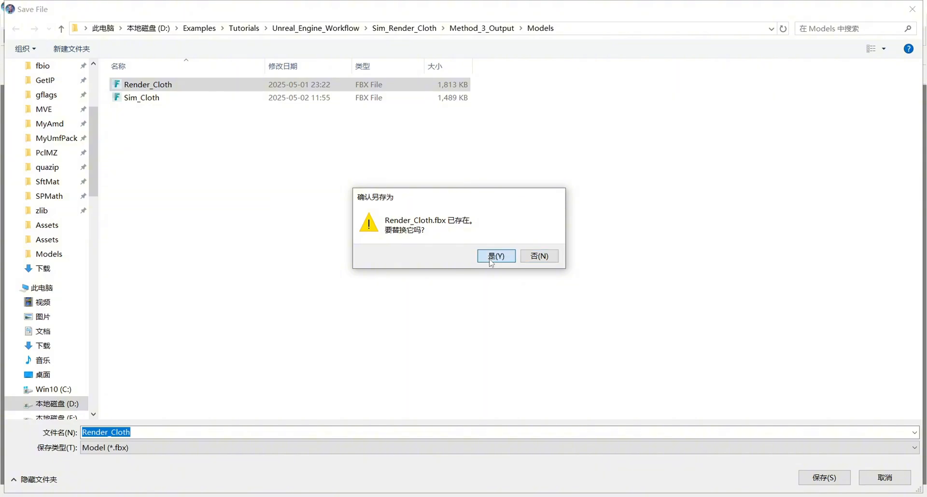
left_click(490, 257)
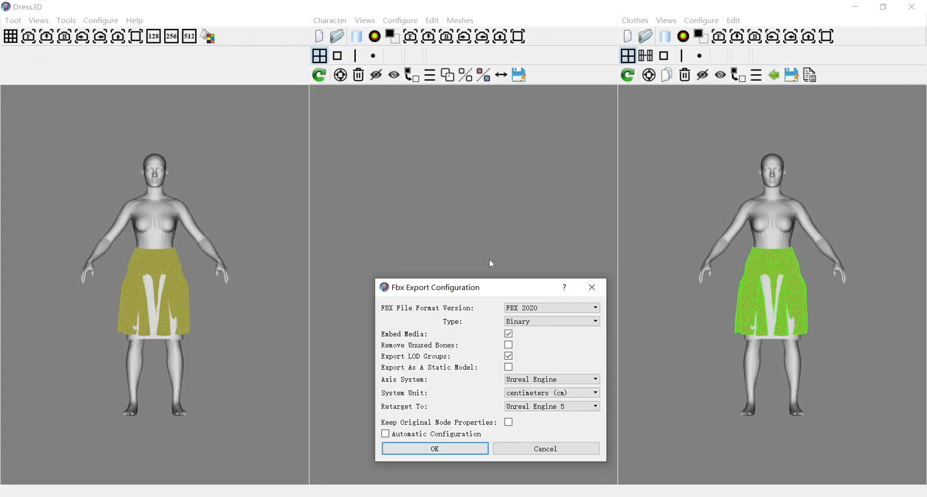
left_click(478, 451)
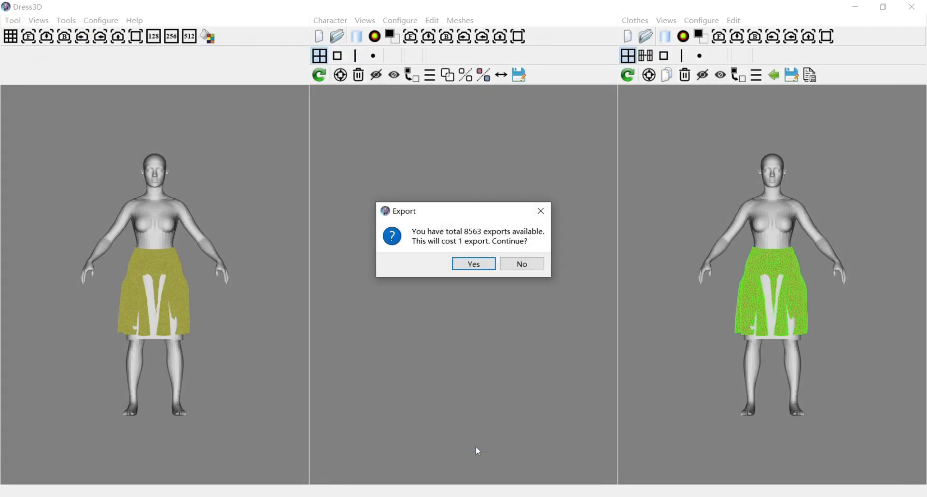
left_click(467, 264)
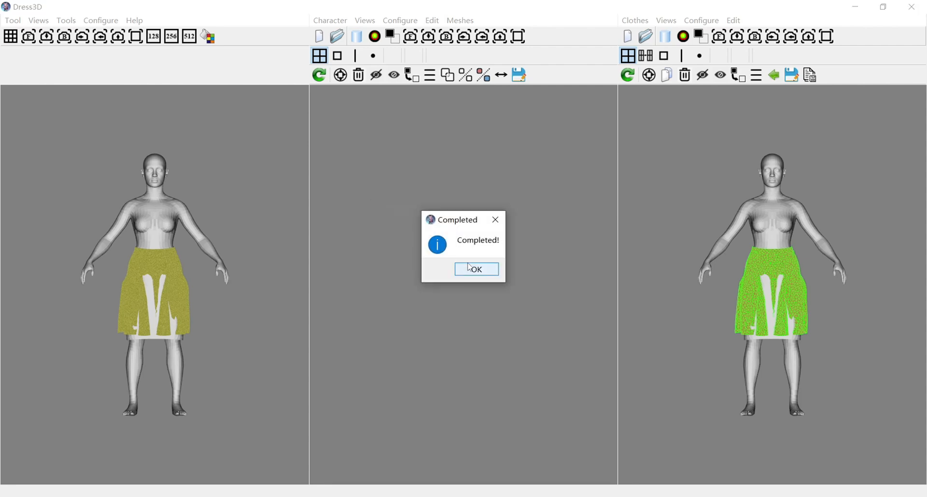
left_click(475, 273)
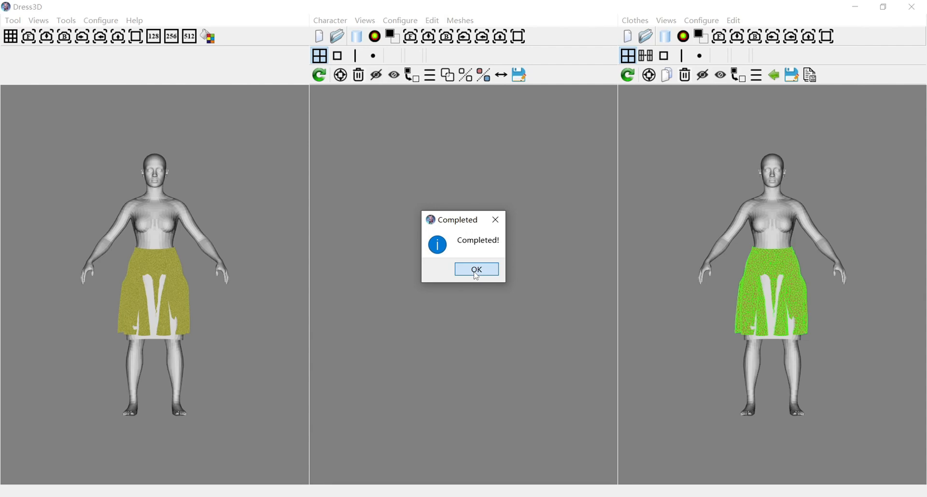
left_click(476, 270)
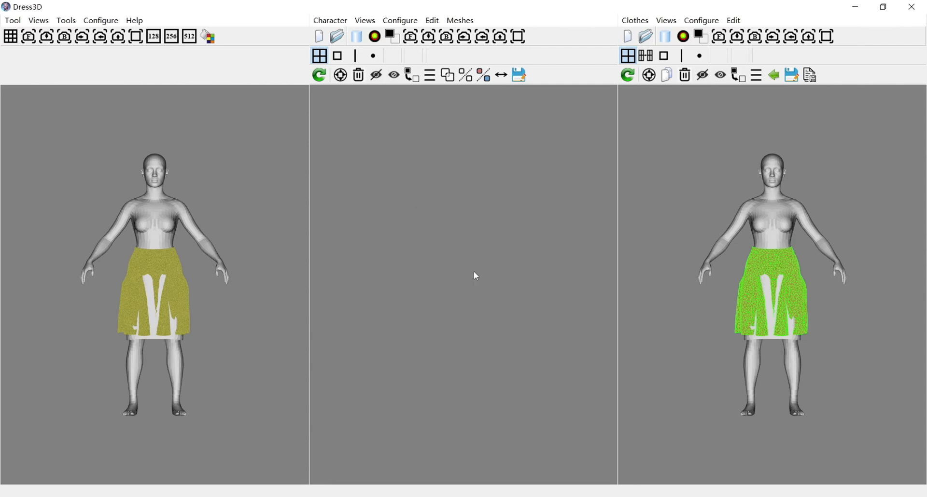